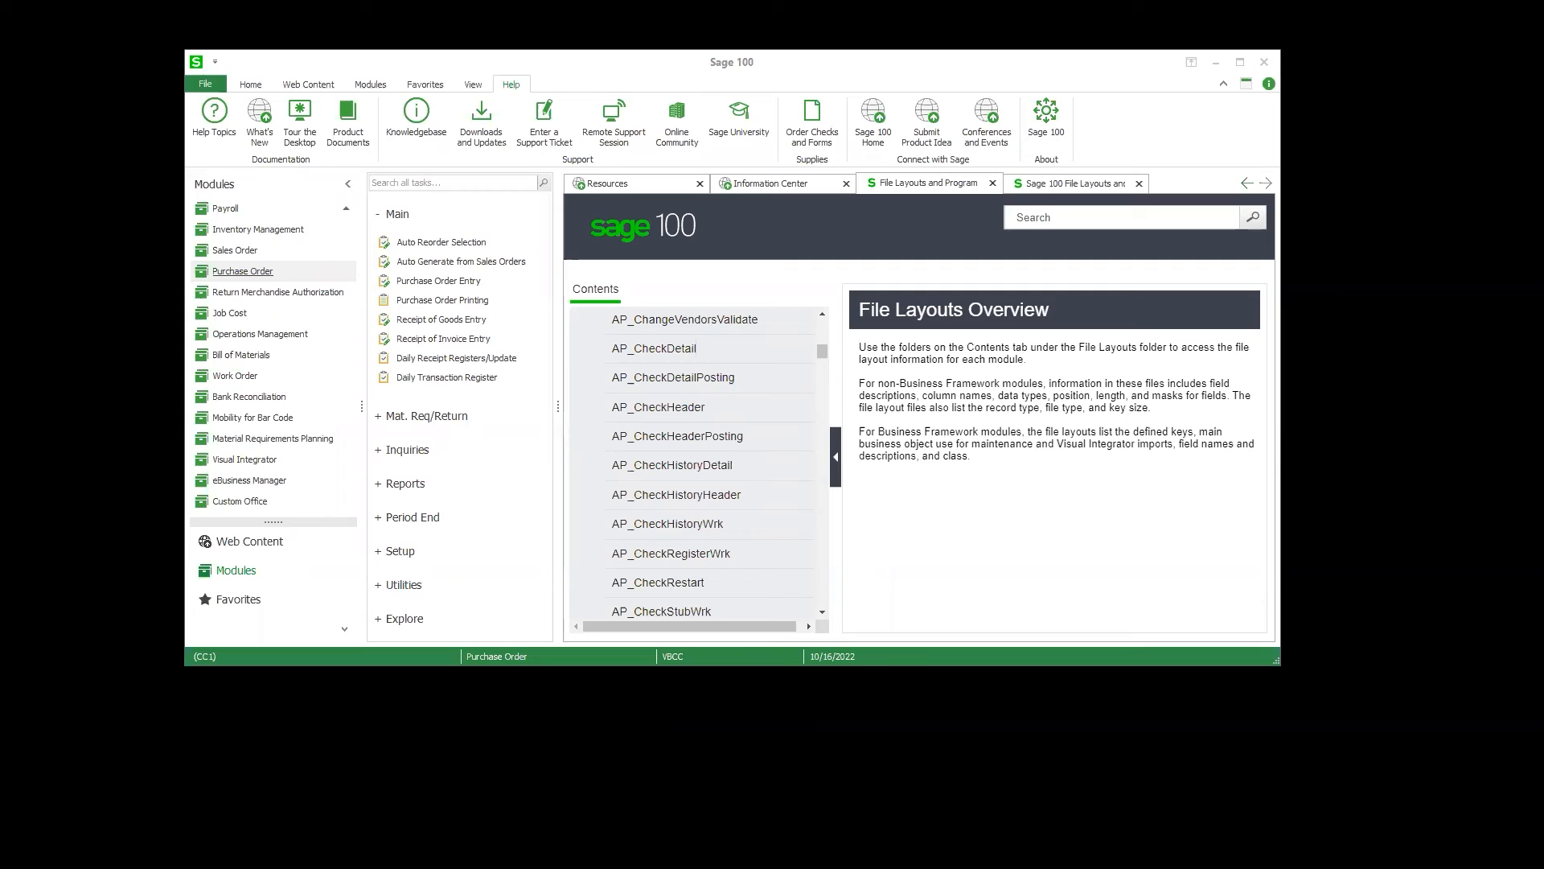
Step: Open Purchase Order Entry, load the existing test order for Container Corporation of USA, and show its lines
left_click(459, 283)
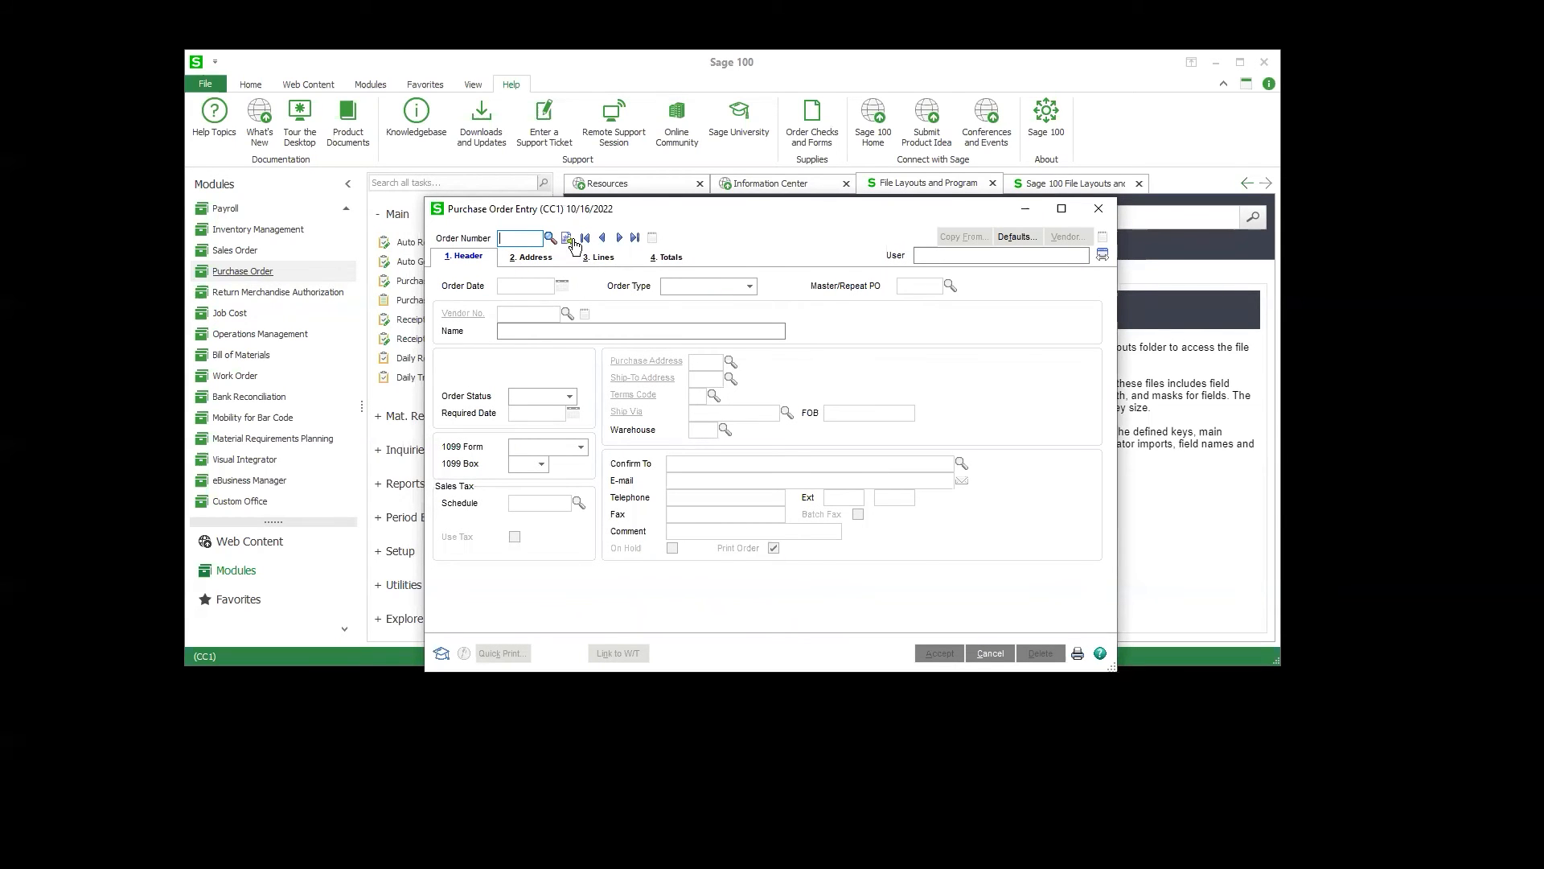
type("TEST")
key("Return")
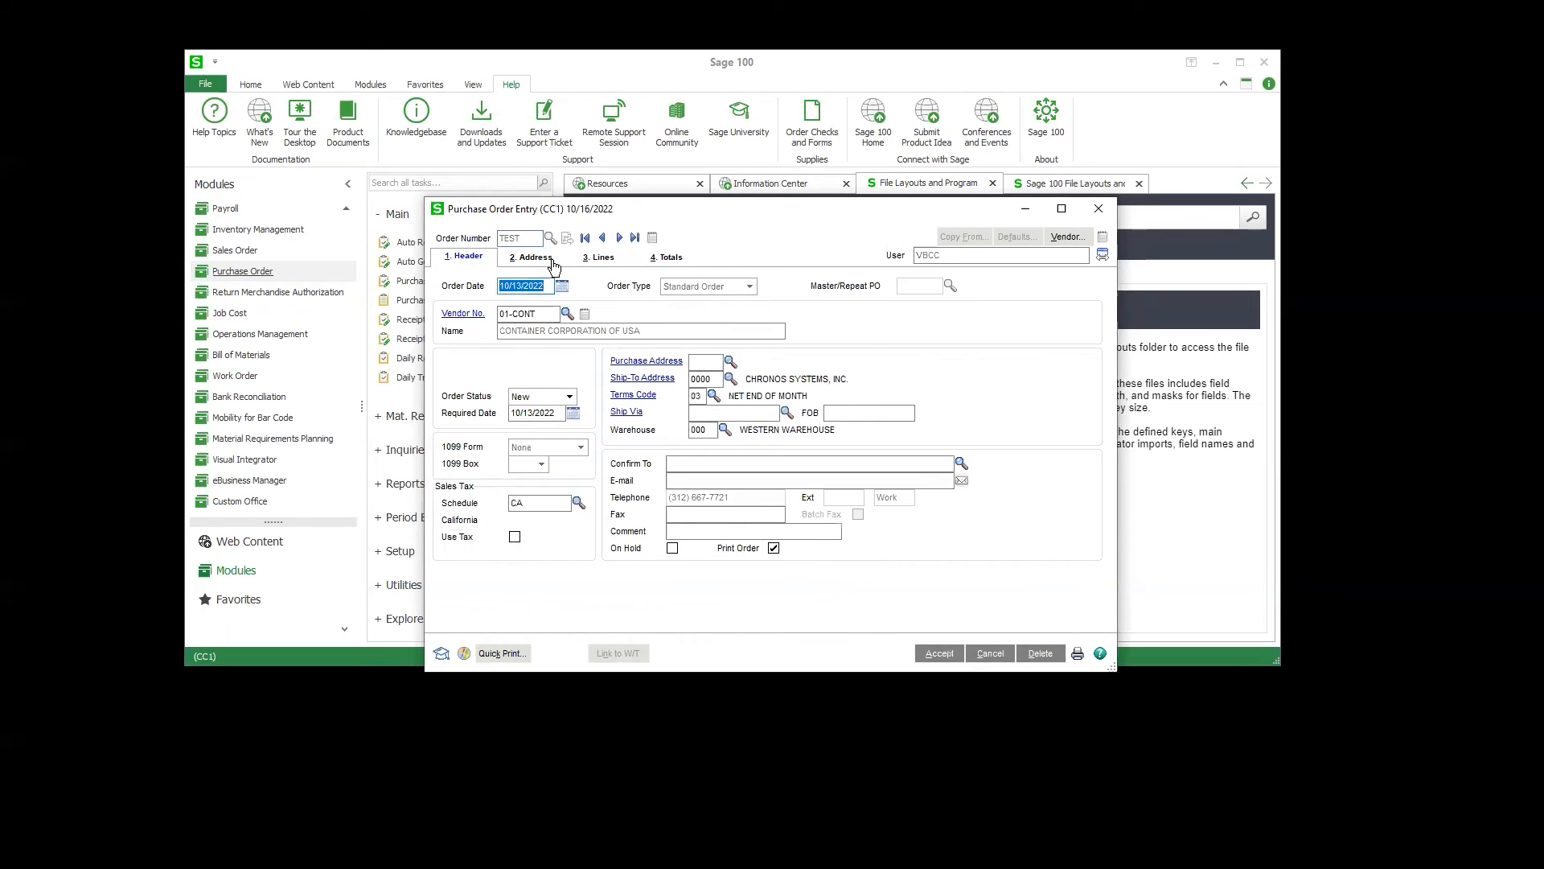
left_click(551, 263)
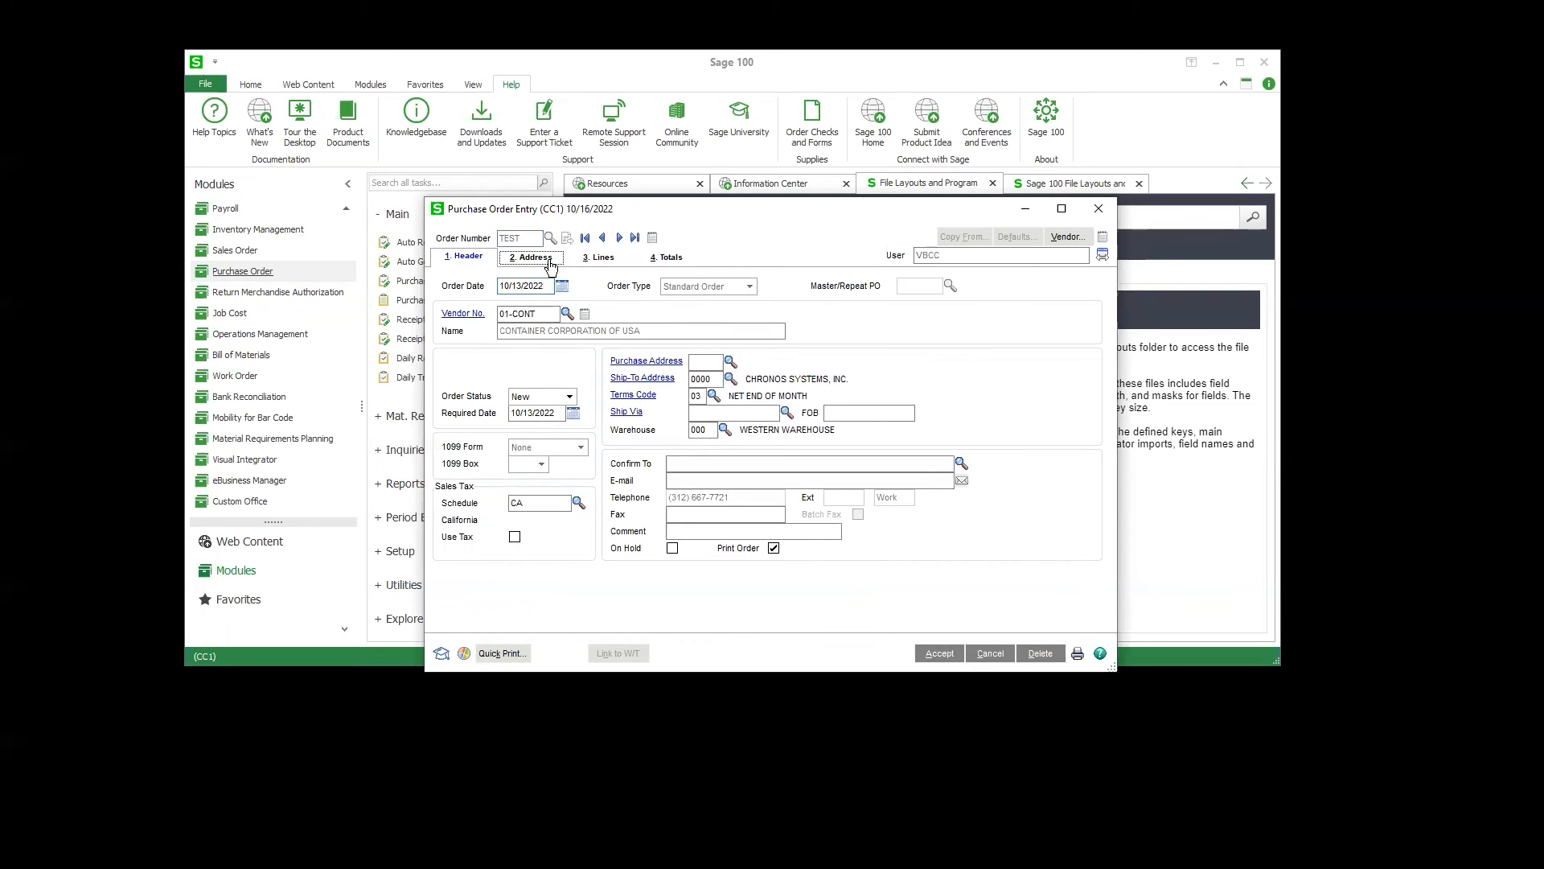
left_click(596, 264)
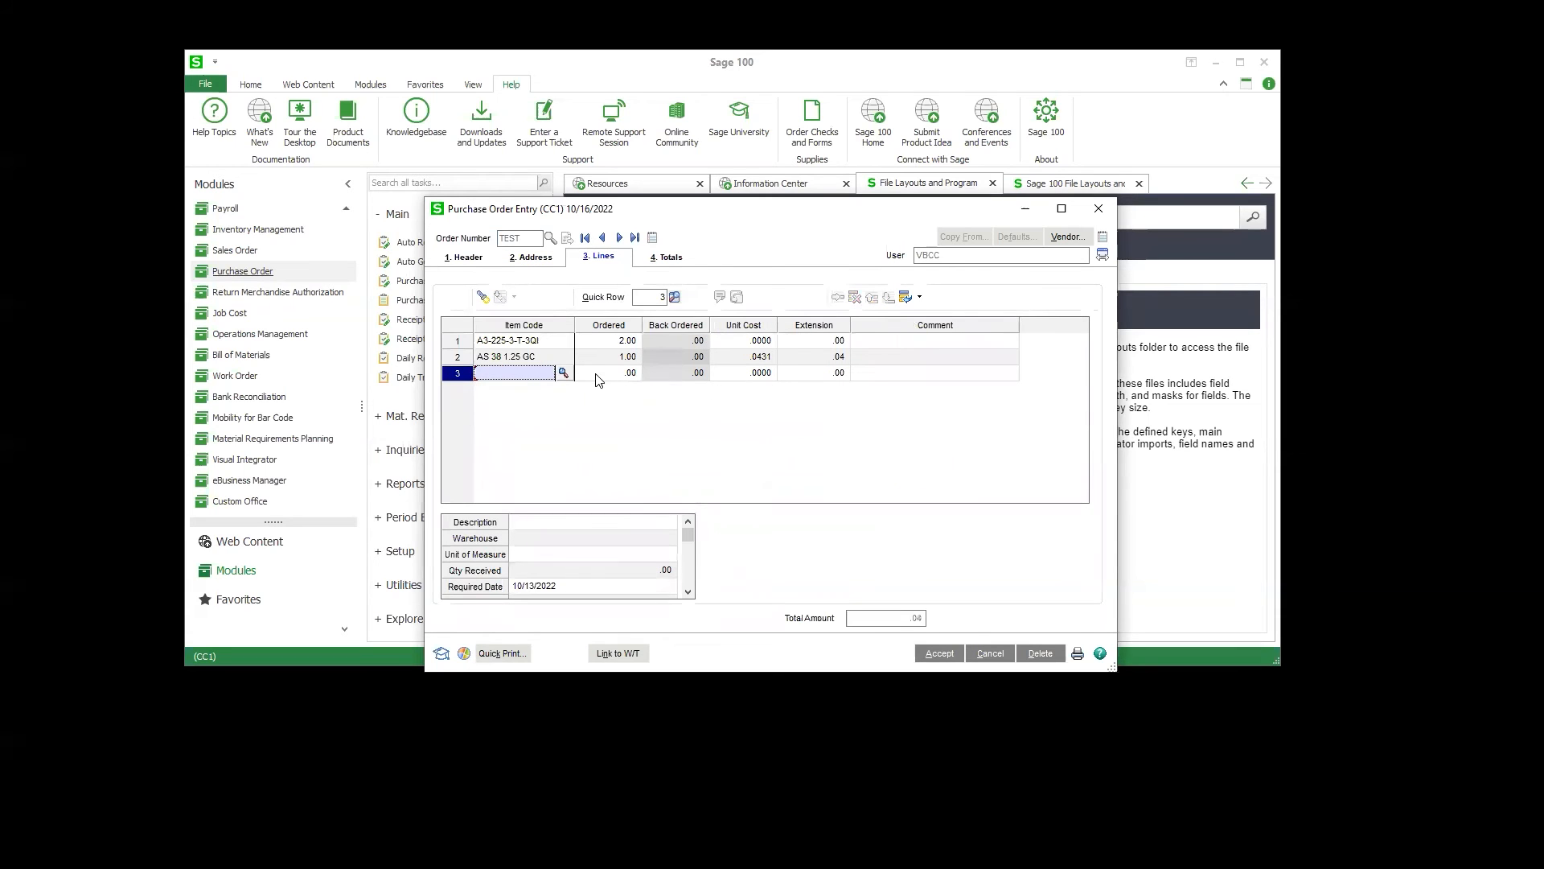
Step: Set the extension to 10 on both purchase order lines, AS 38 1.25 GC and A3-225-3-T-3QI
left_click(782, 357)
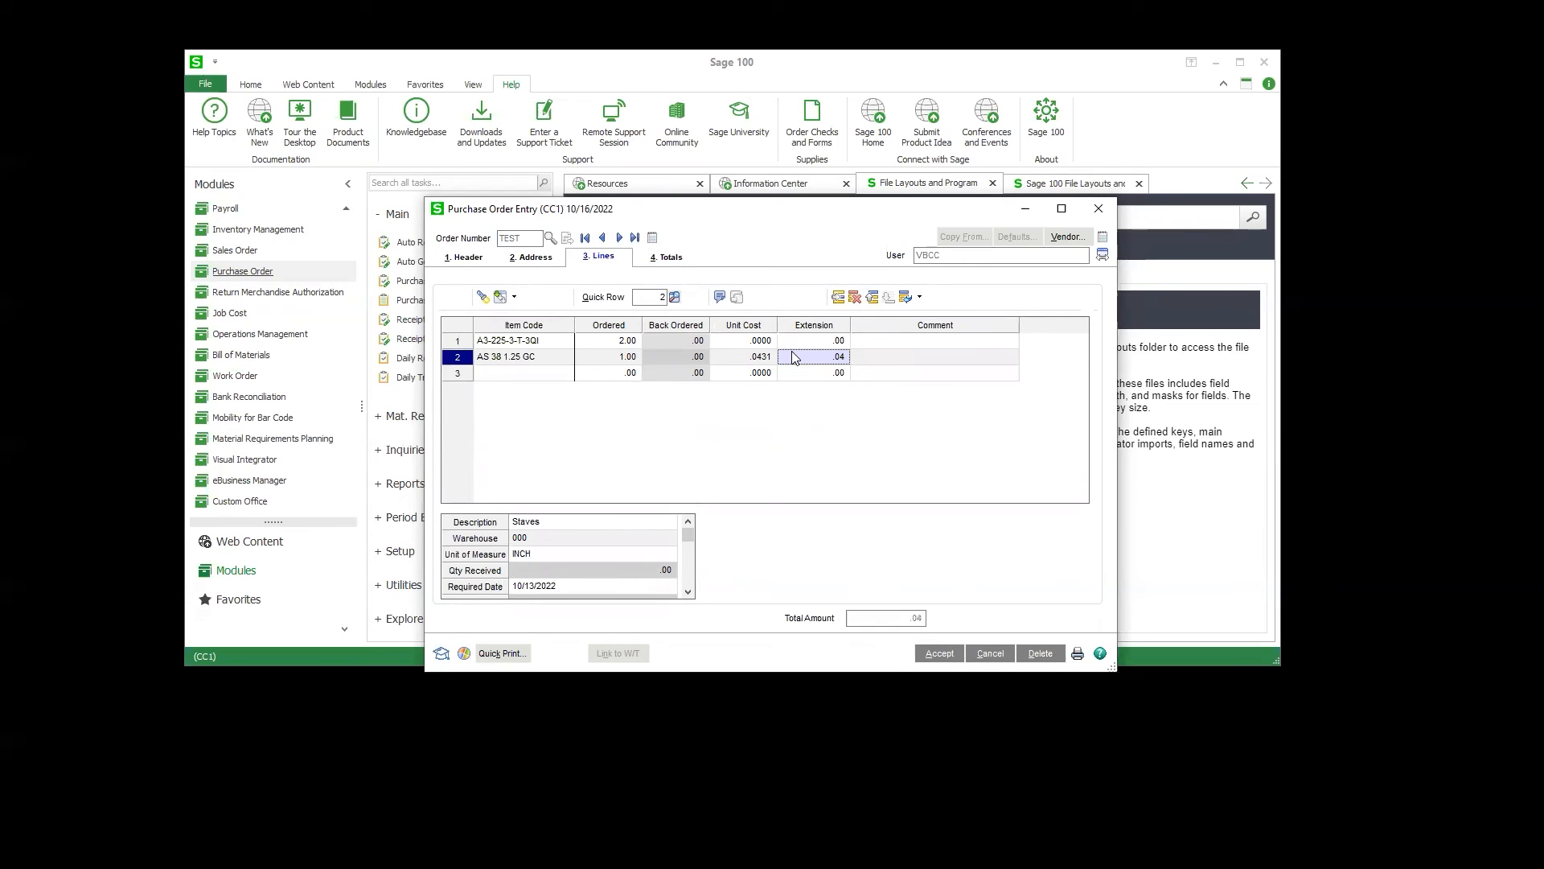
type("10")
left_click(824, 338)
type("10")
left_click(816, 372)
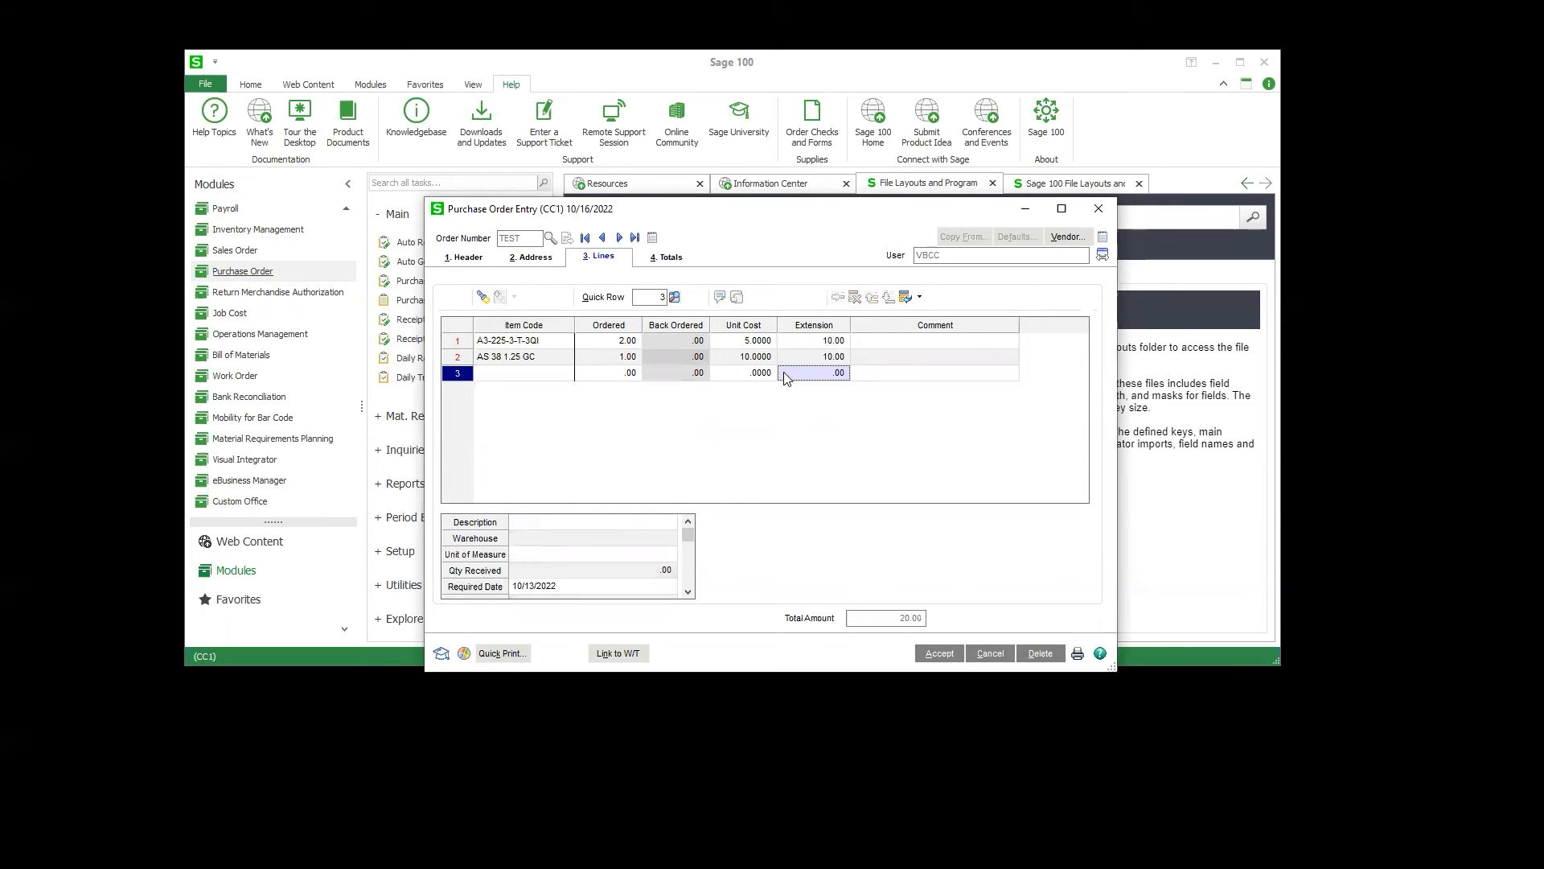
Step: Accept the purchase order after viewing its totals, dismiss the message, and close Purchase Order Entry
left_click(670, 256)
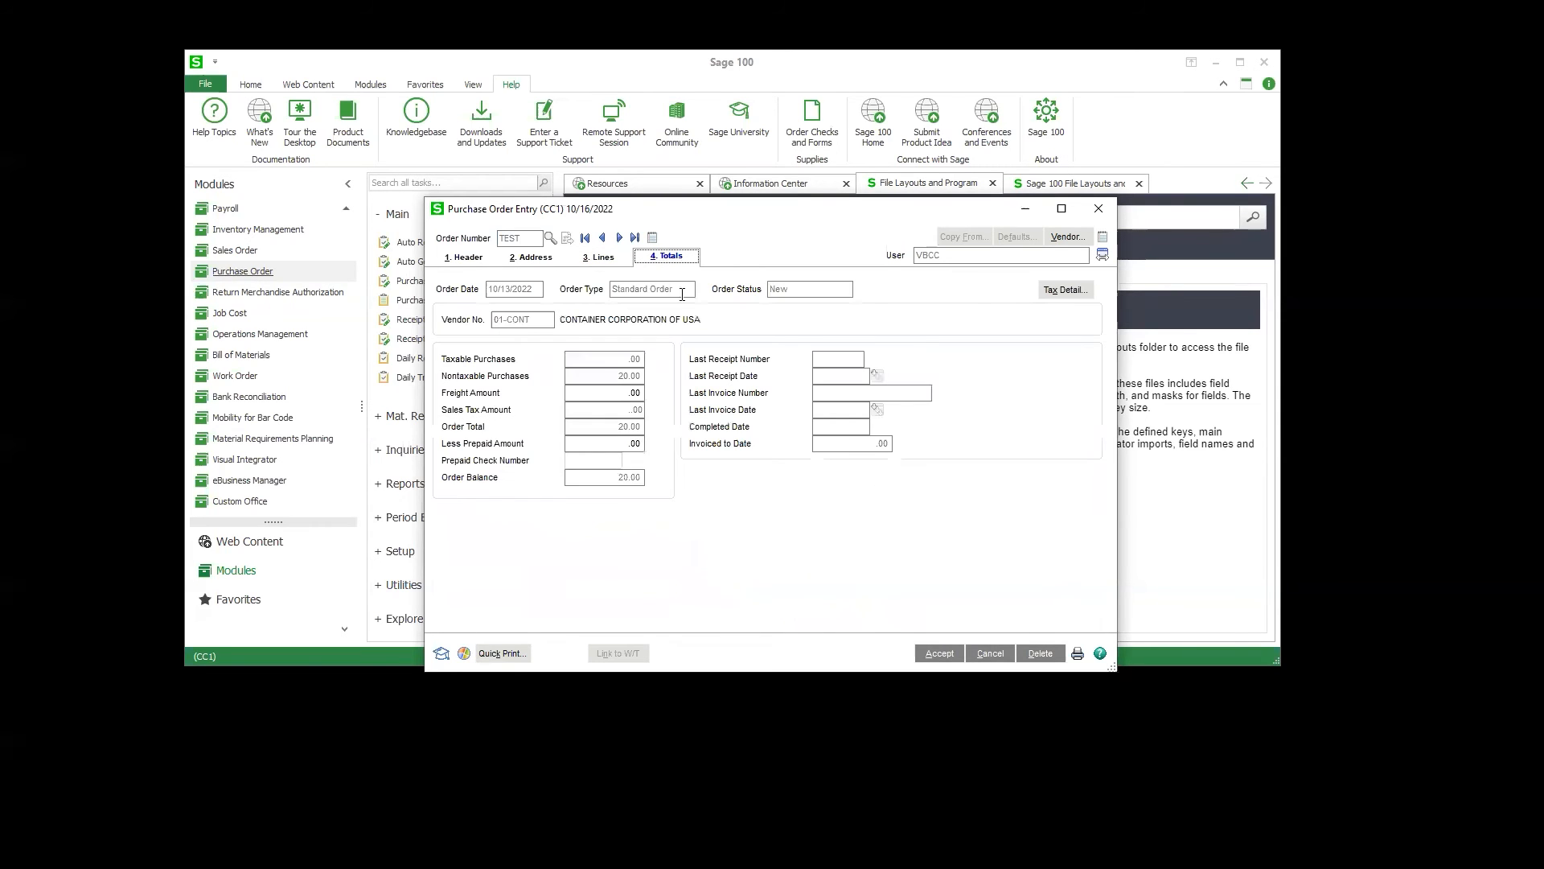
left_click(933, 653)
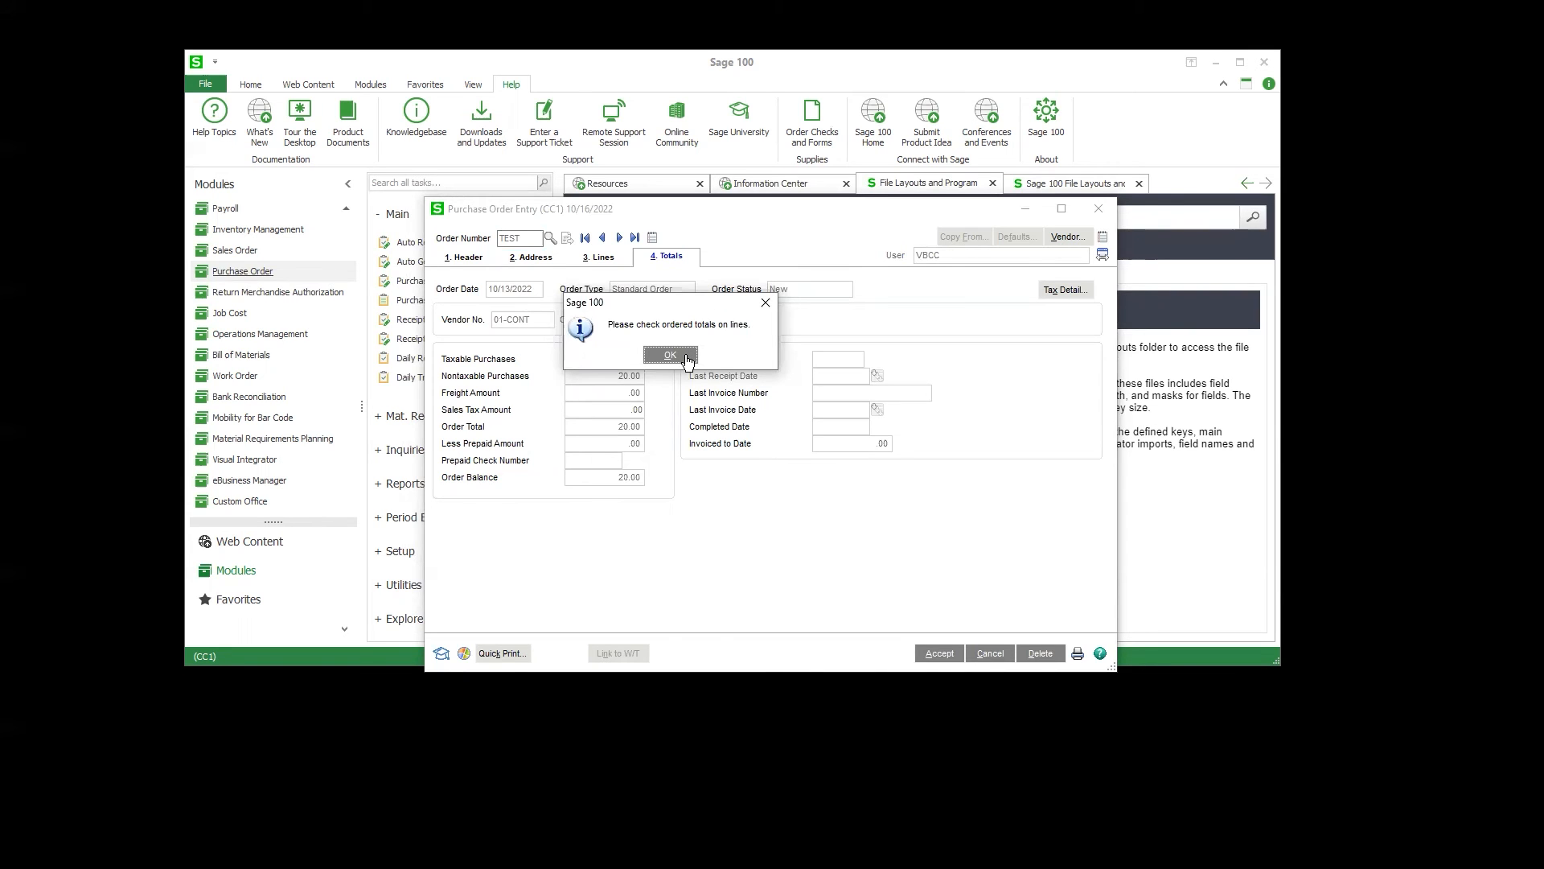
left_click(686, 356)
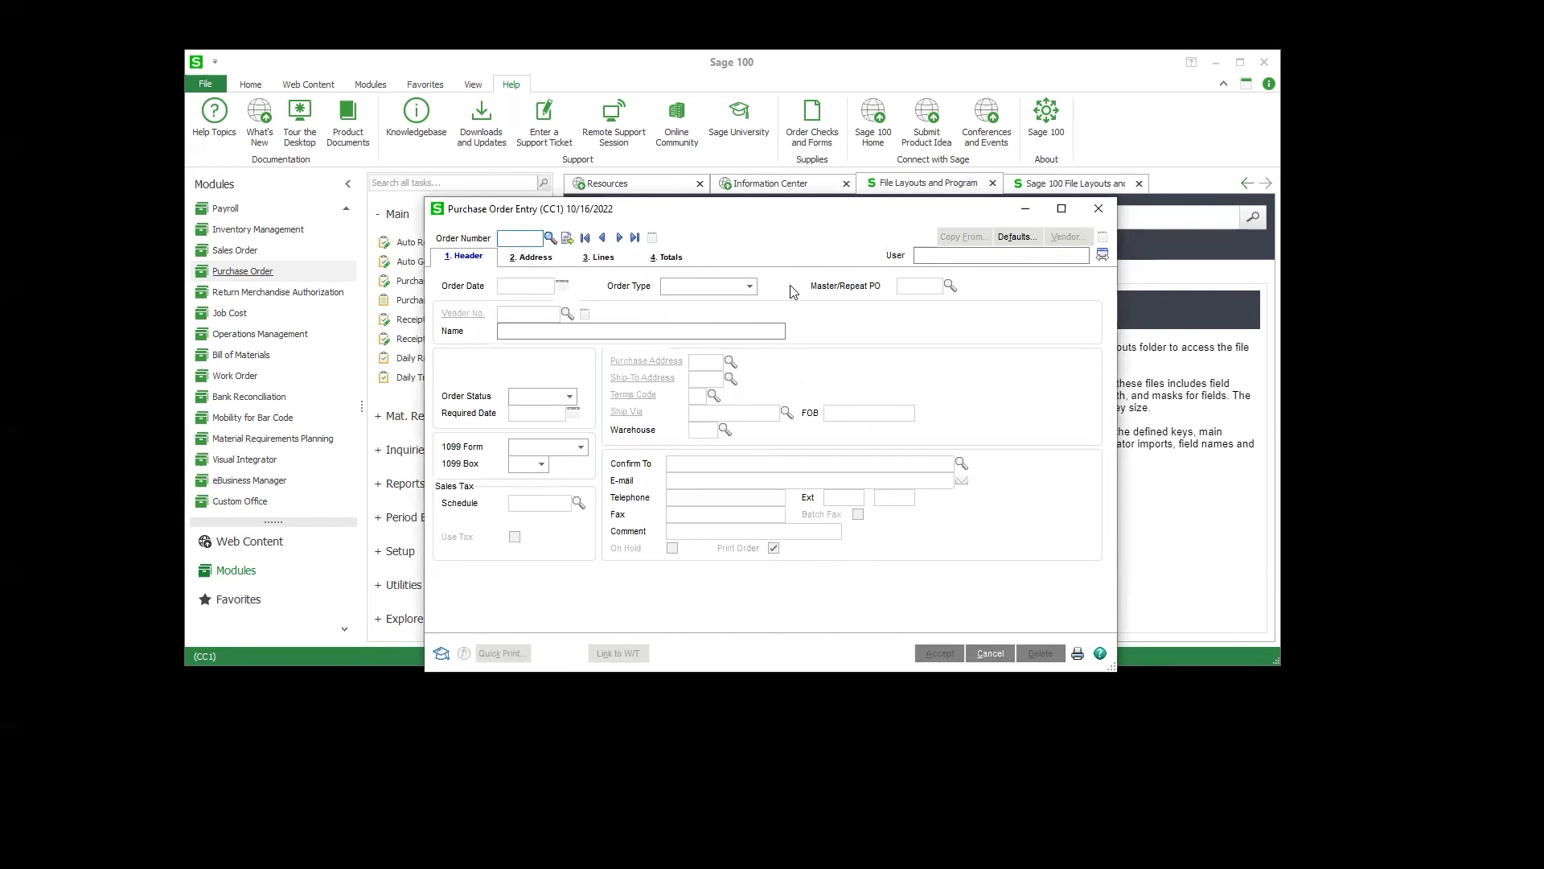
left_click(1100, 210)
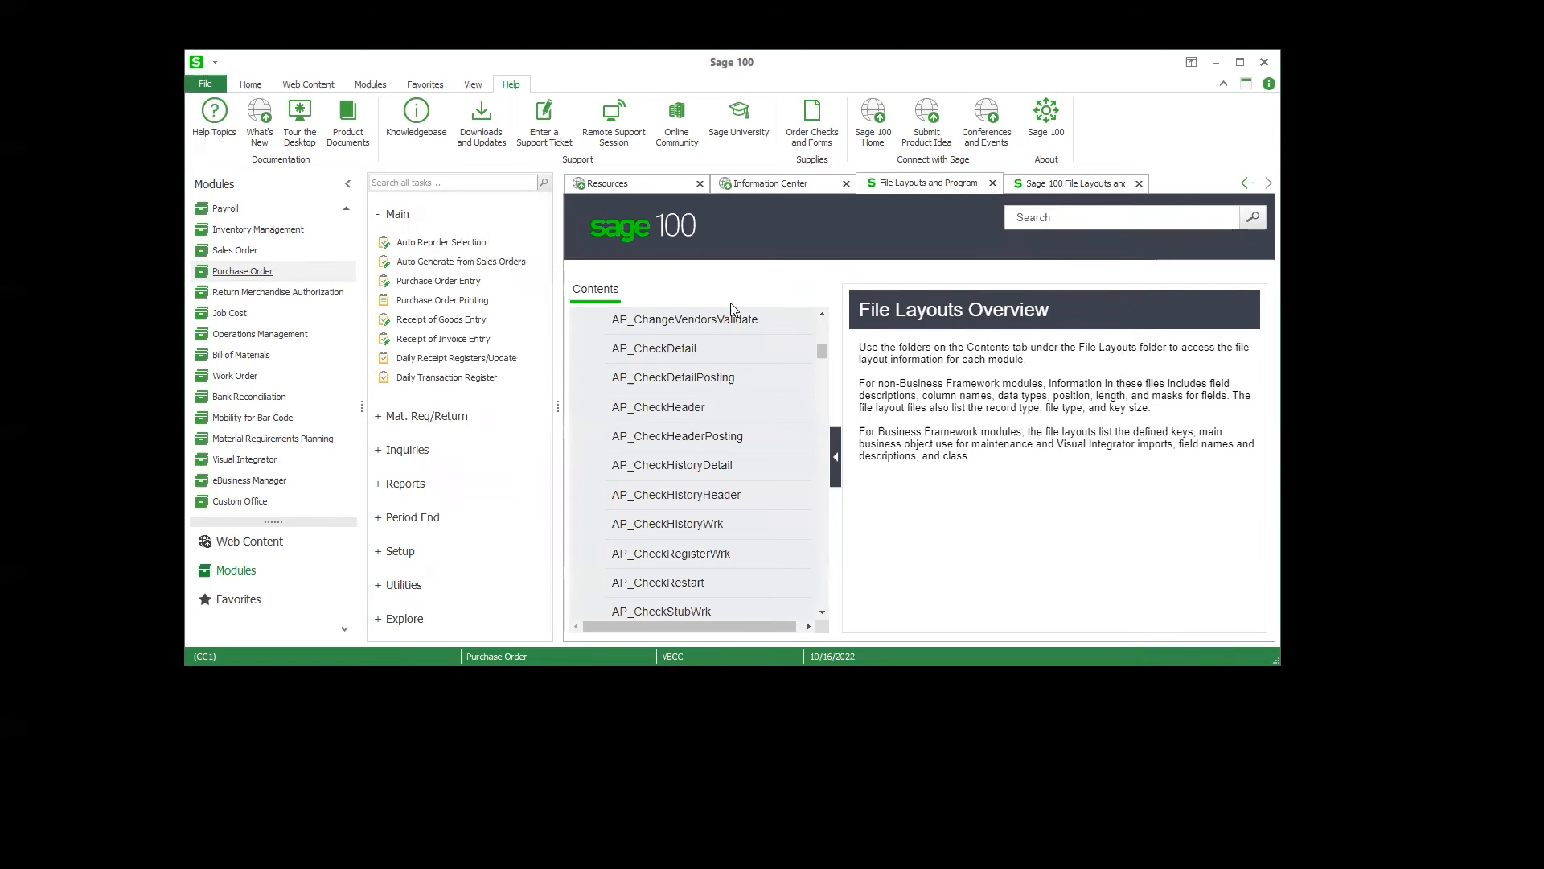
Step: Open Sales Order Entry from the Sales Order module and start a new standard test order for Alltech Office Systems
left_click(660, 321)
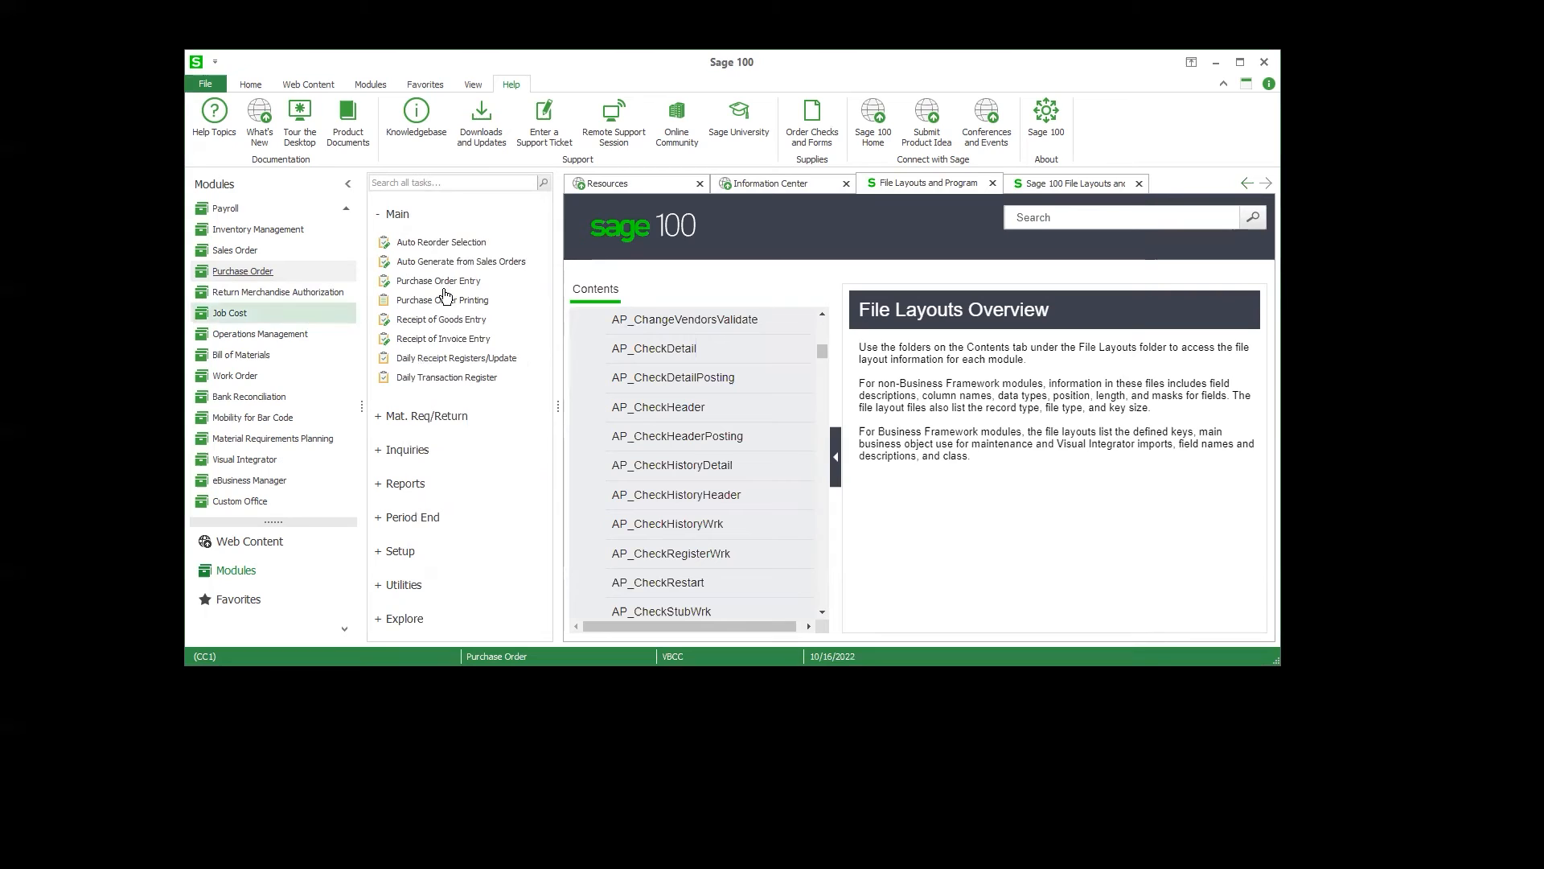
left_click(295, 249)
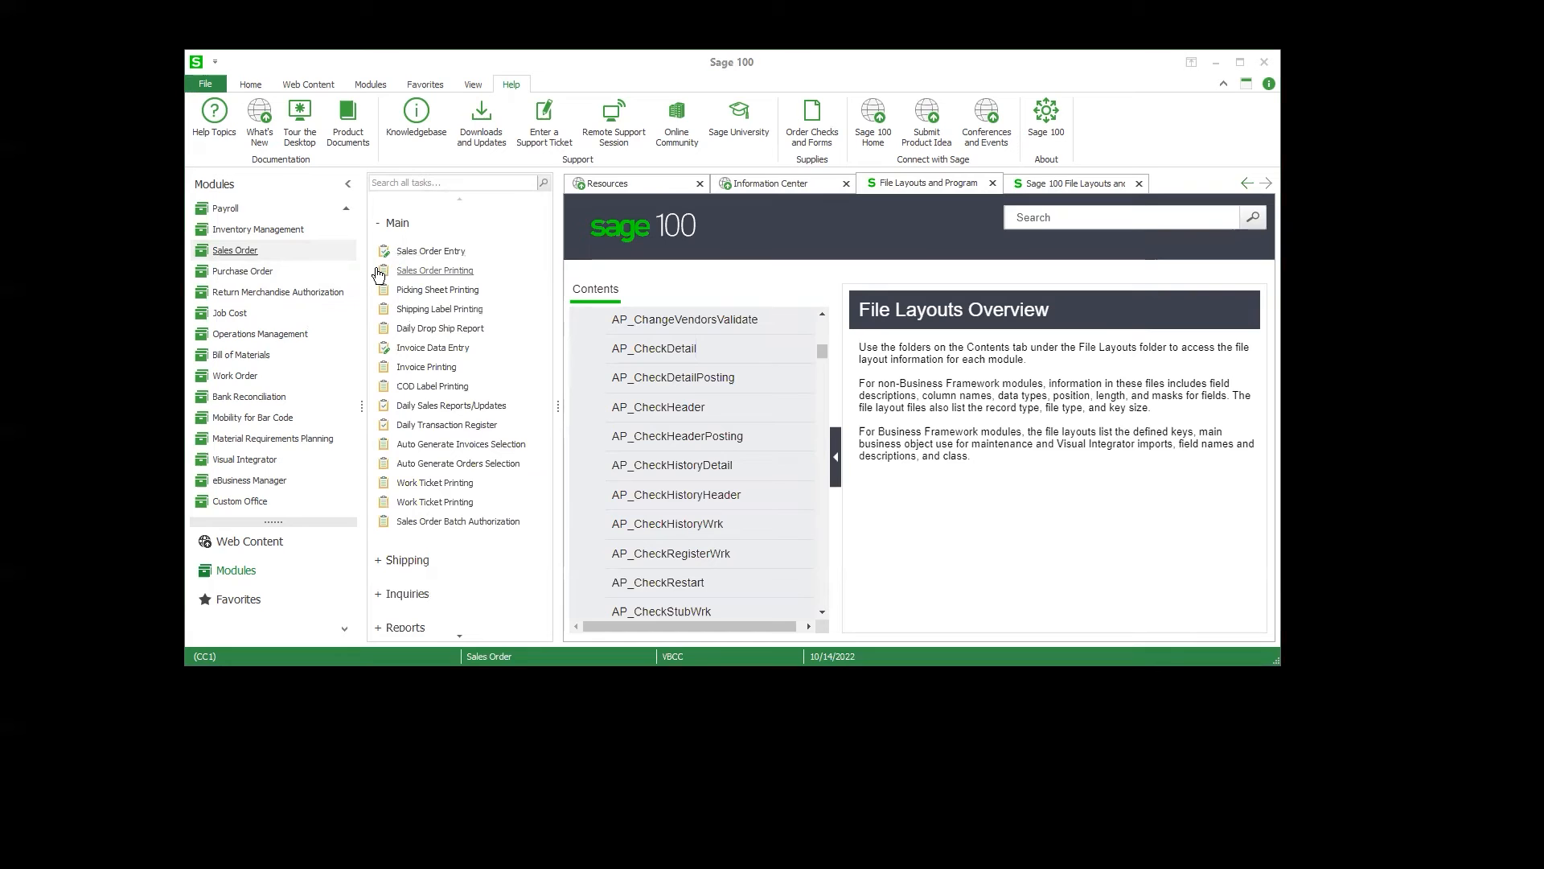
key("alt+Tab")
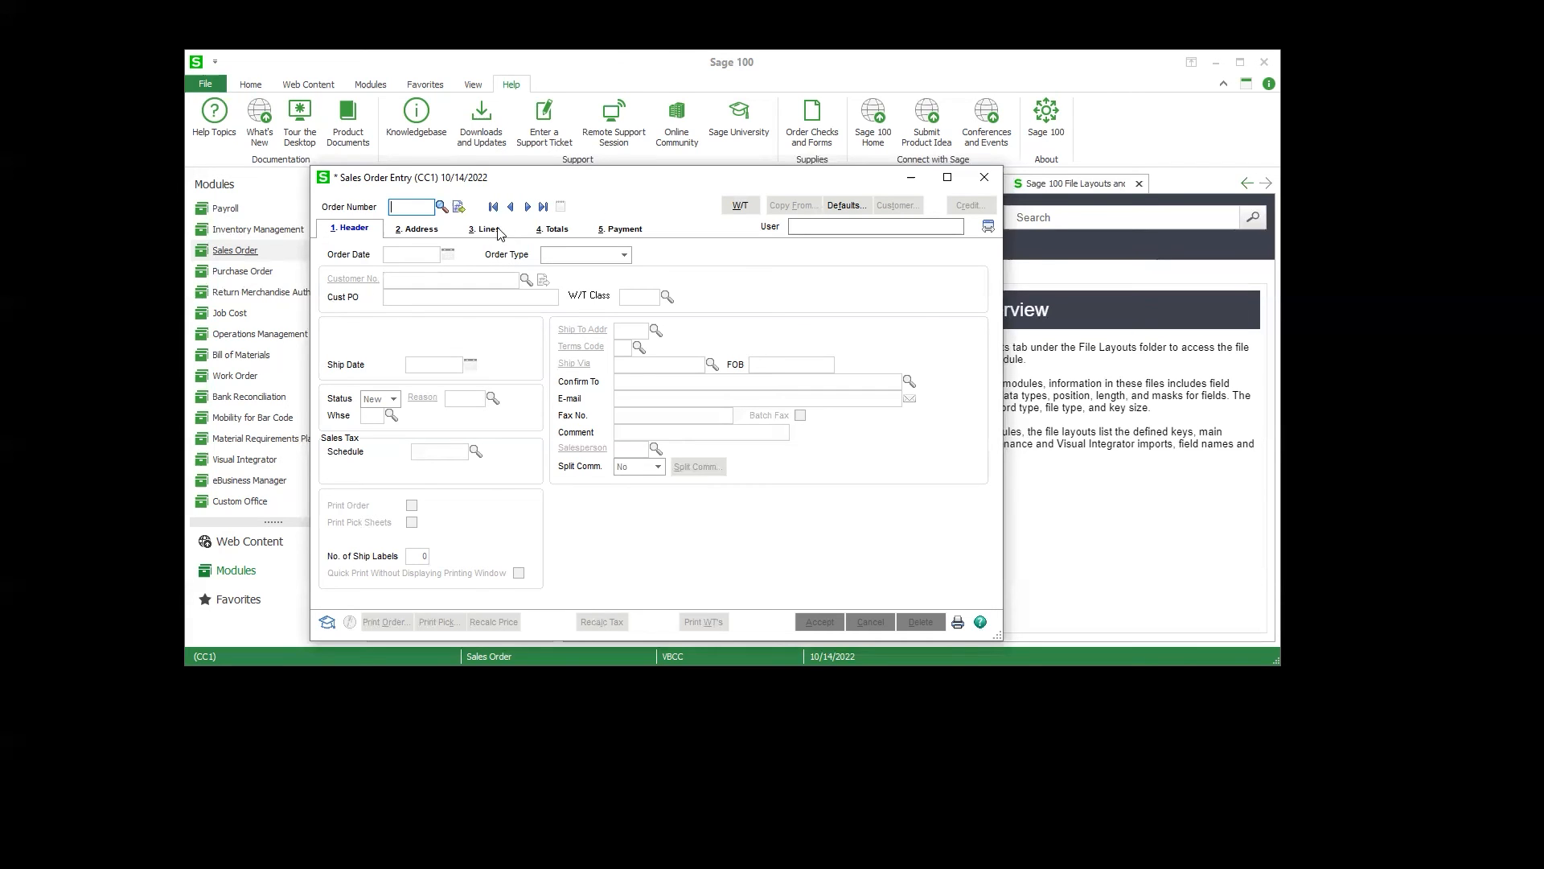
type("TST")
key("Tab")
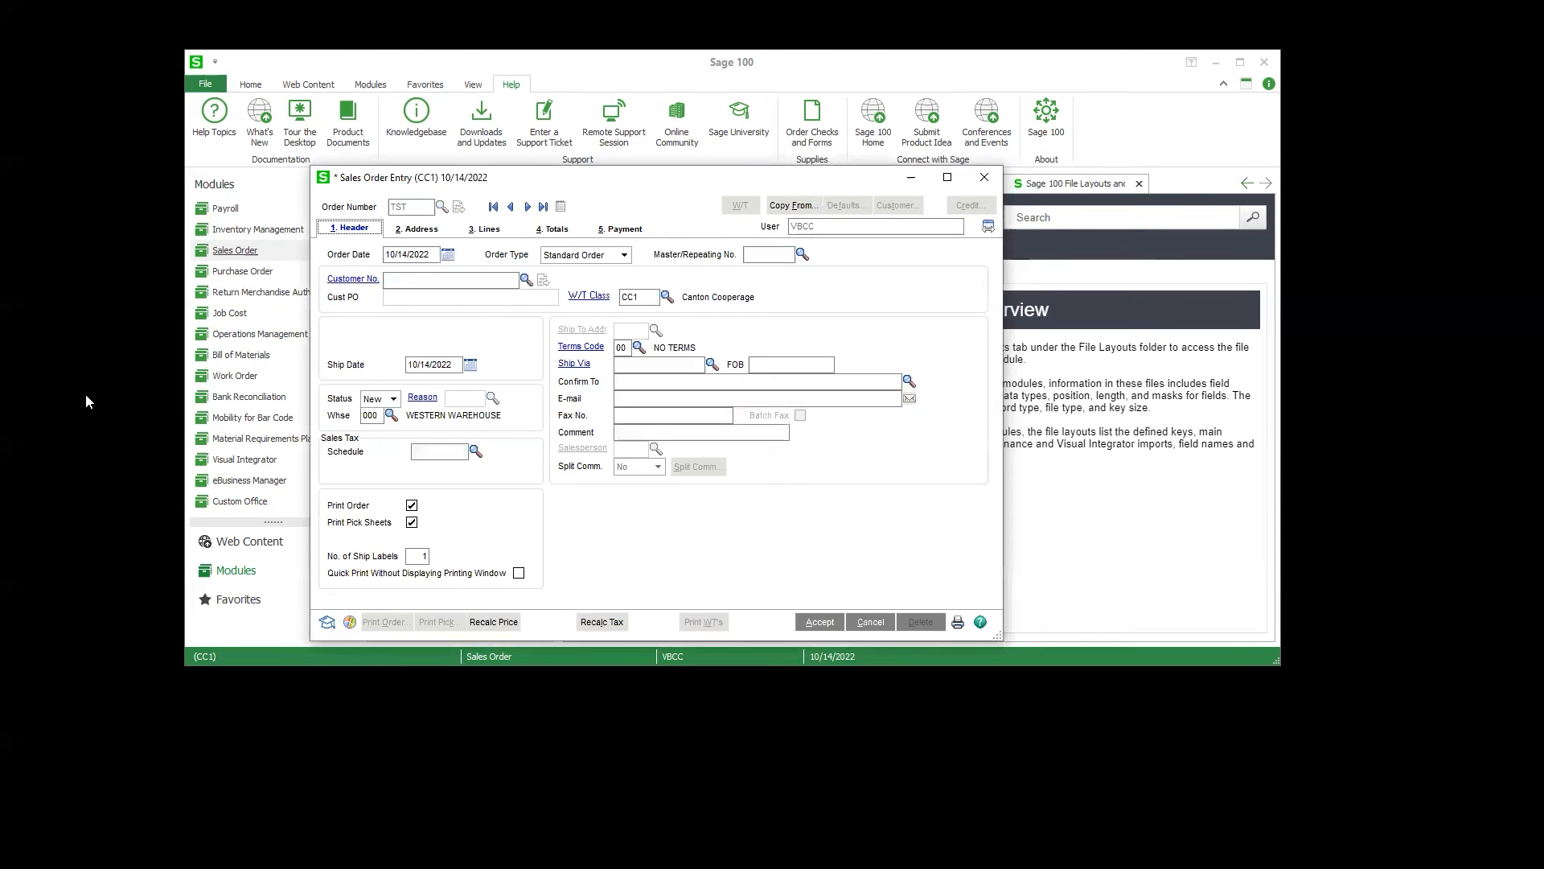
left_click(526, 281)
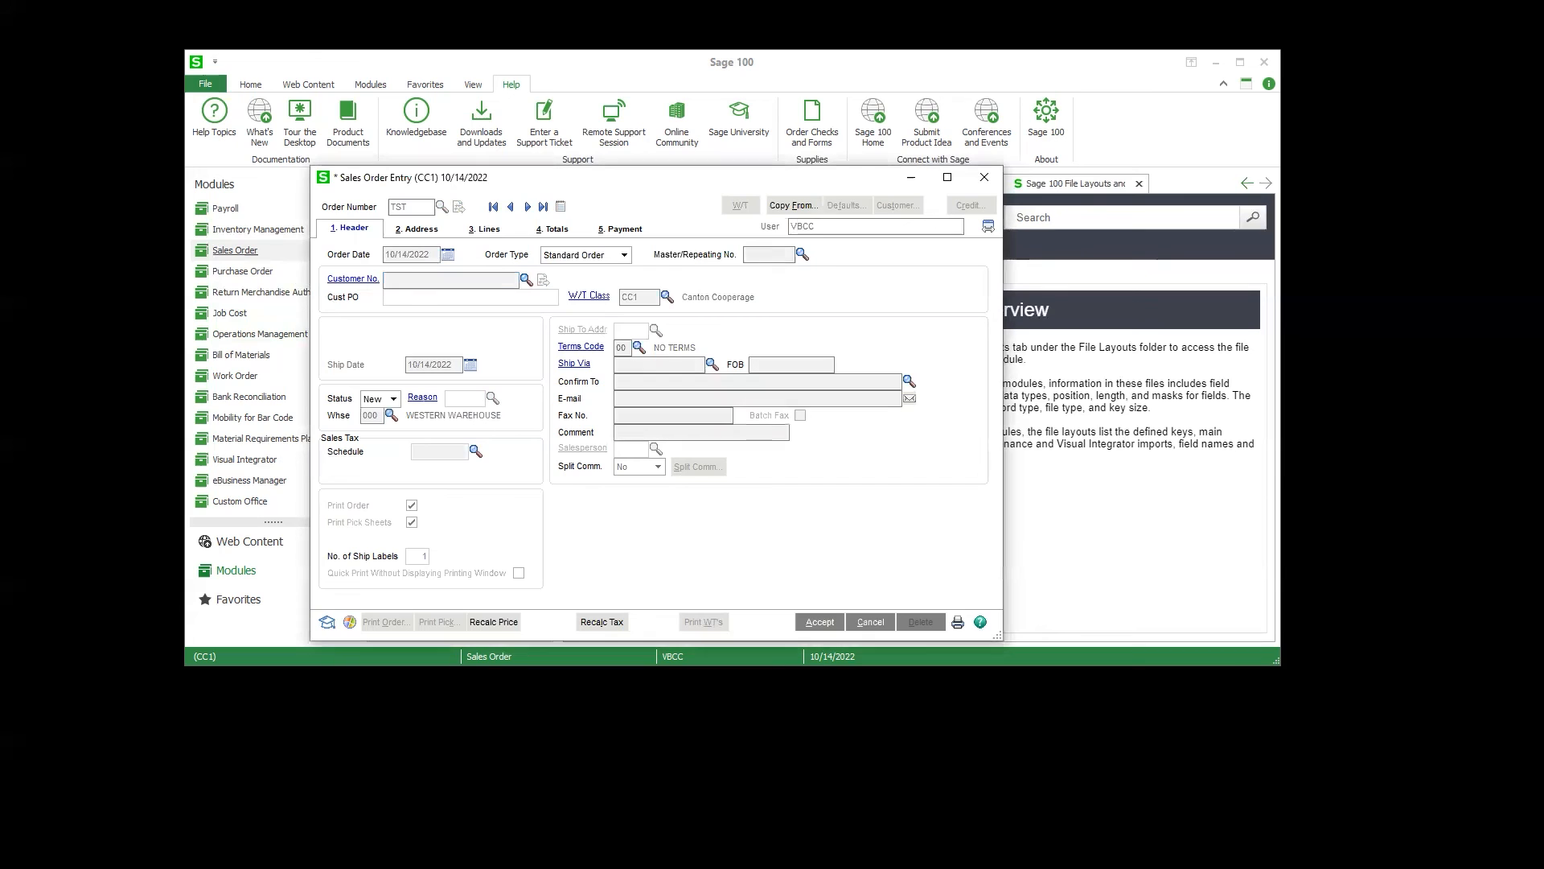
left_click(498, 296)
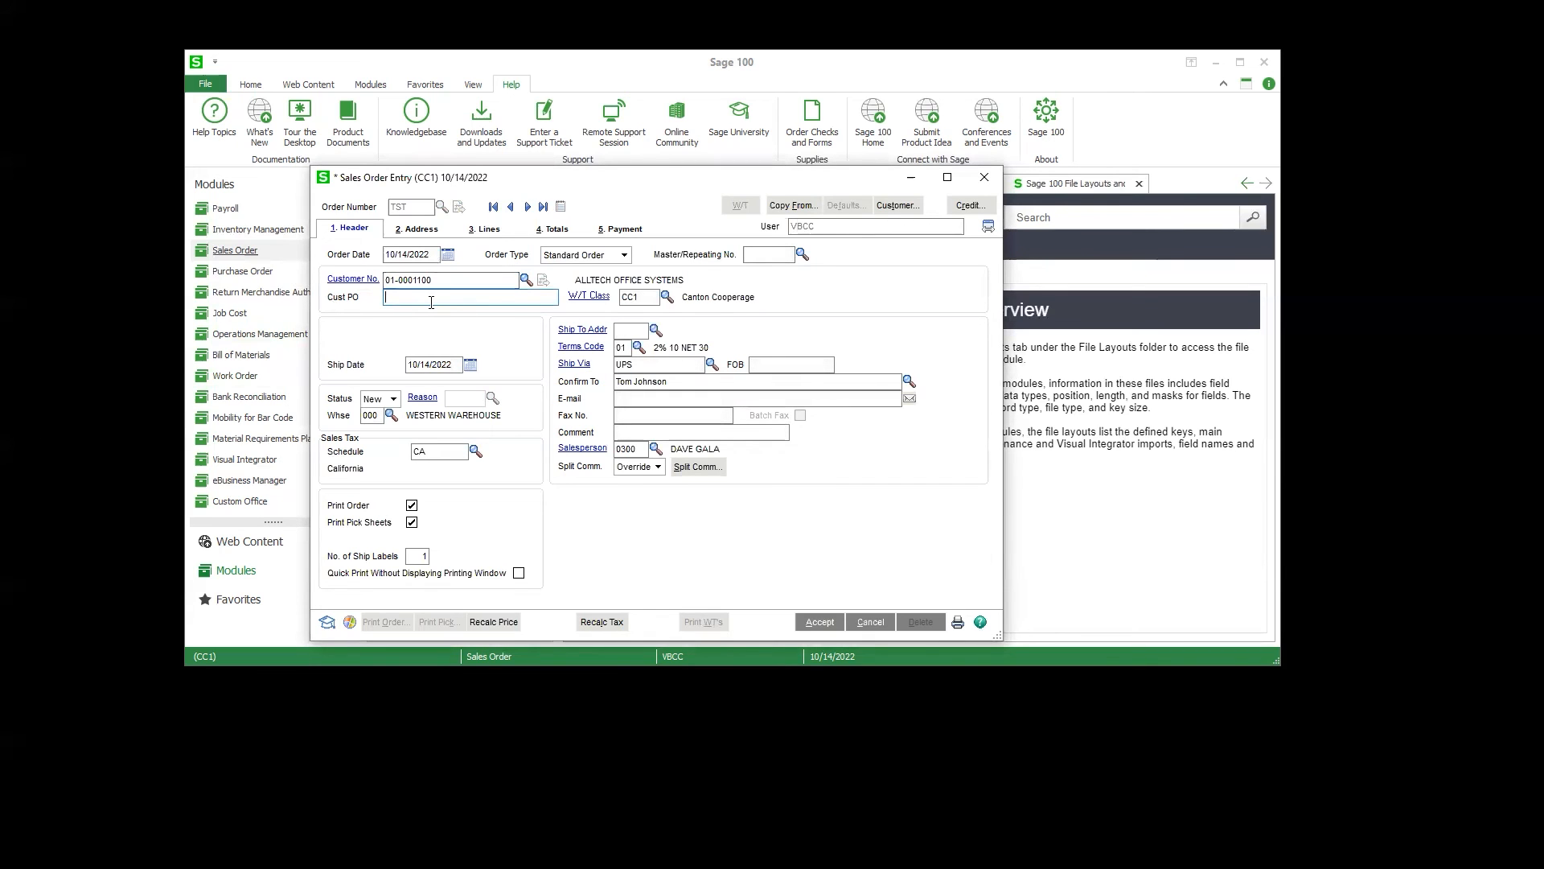
Step: Add item 1.5X1.5X10 ANGL to the sales order lines with an ordered quantity of 1
left_click(439, 235)
left_click(488, 231)
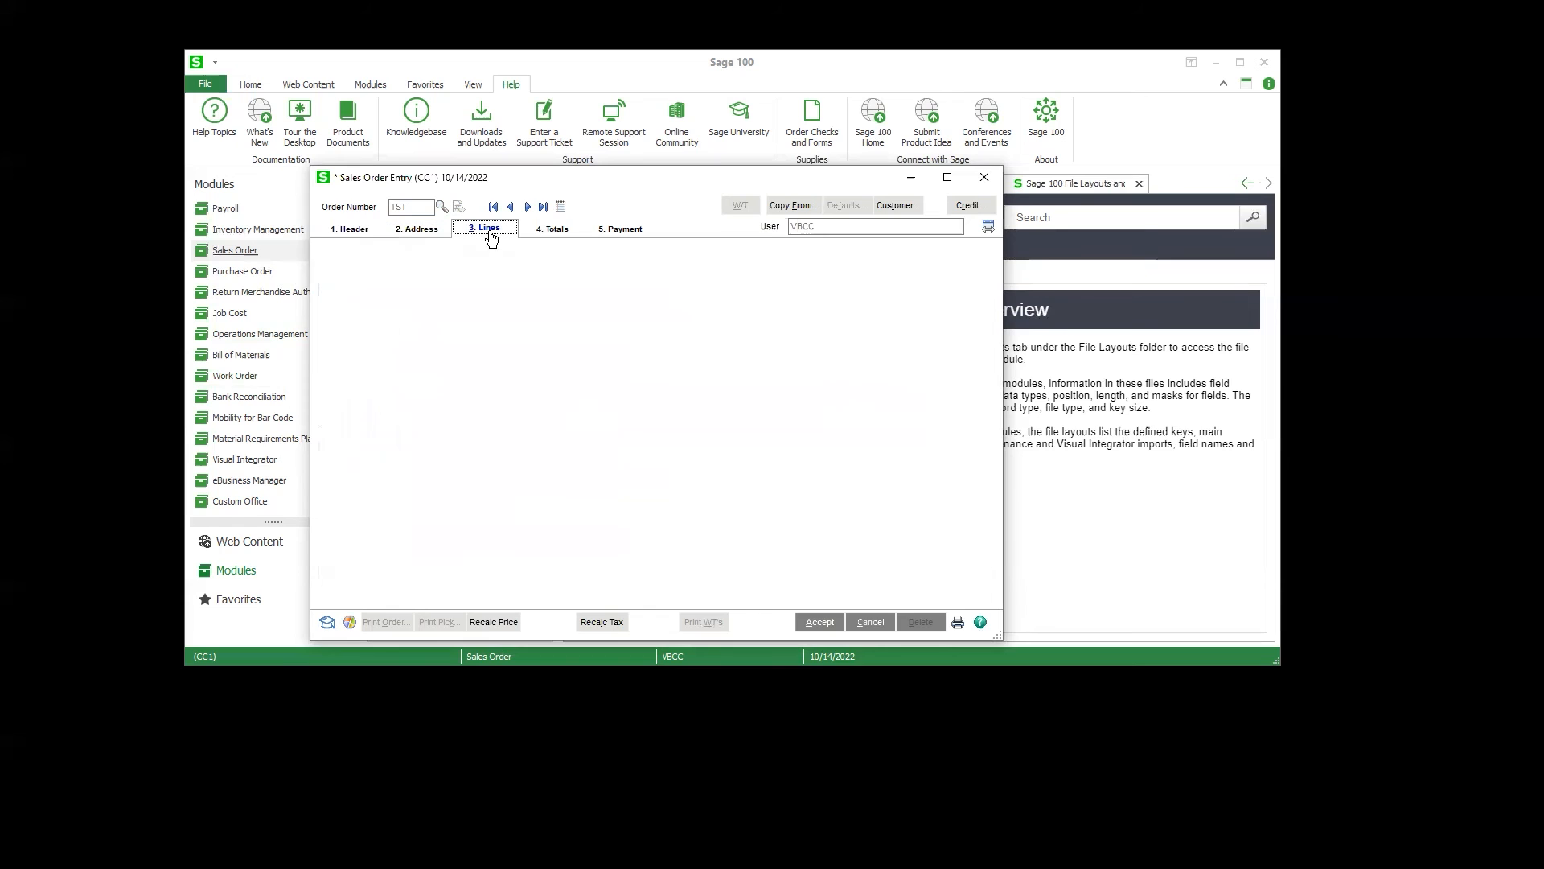
left_click(452, 311)
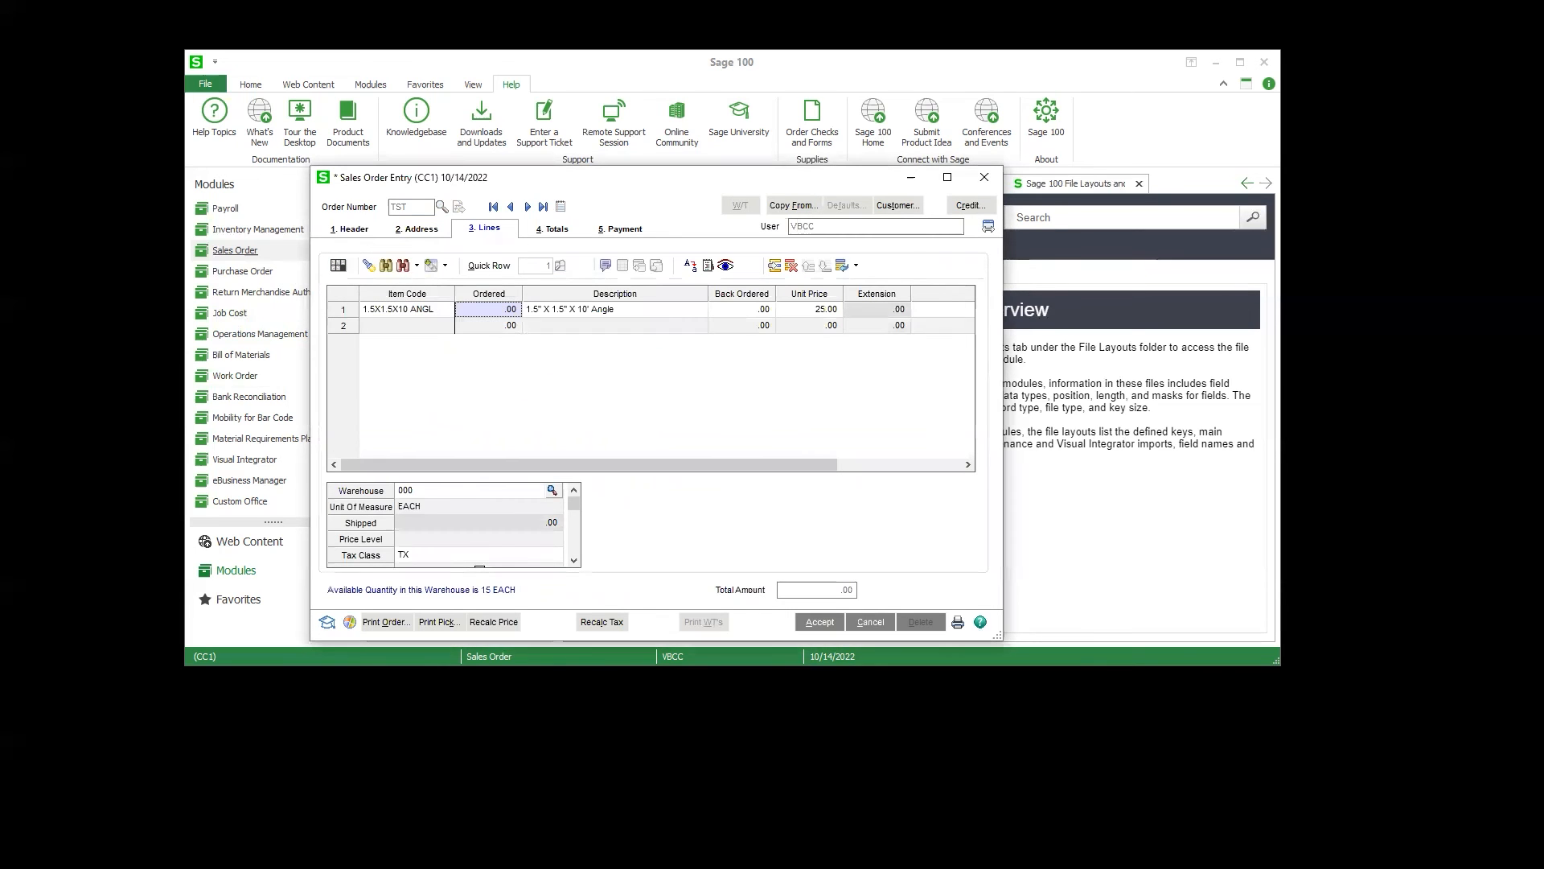
type("1")
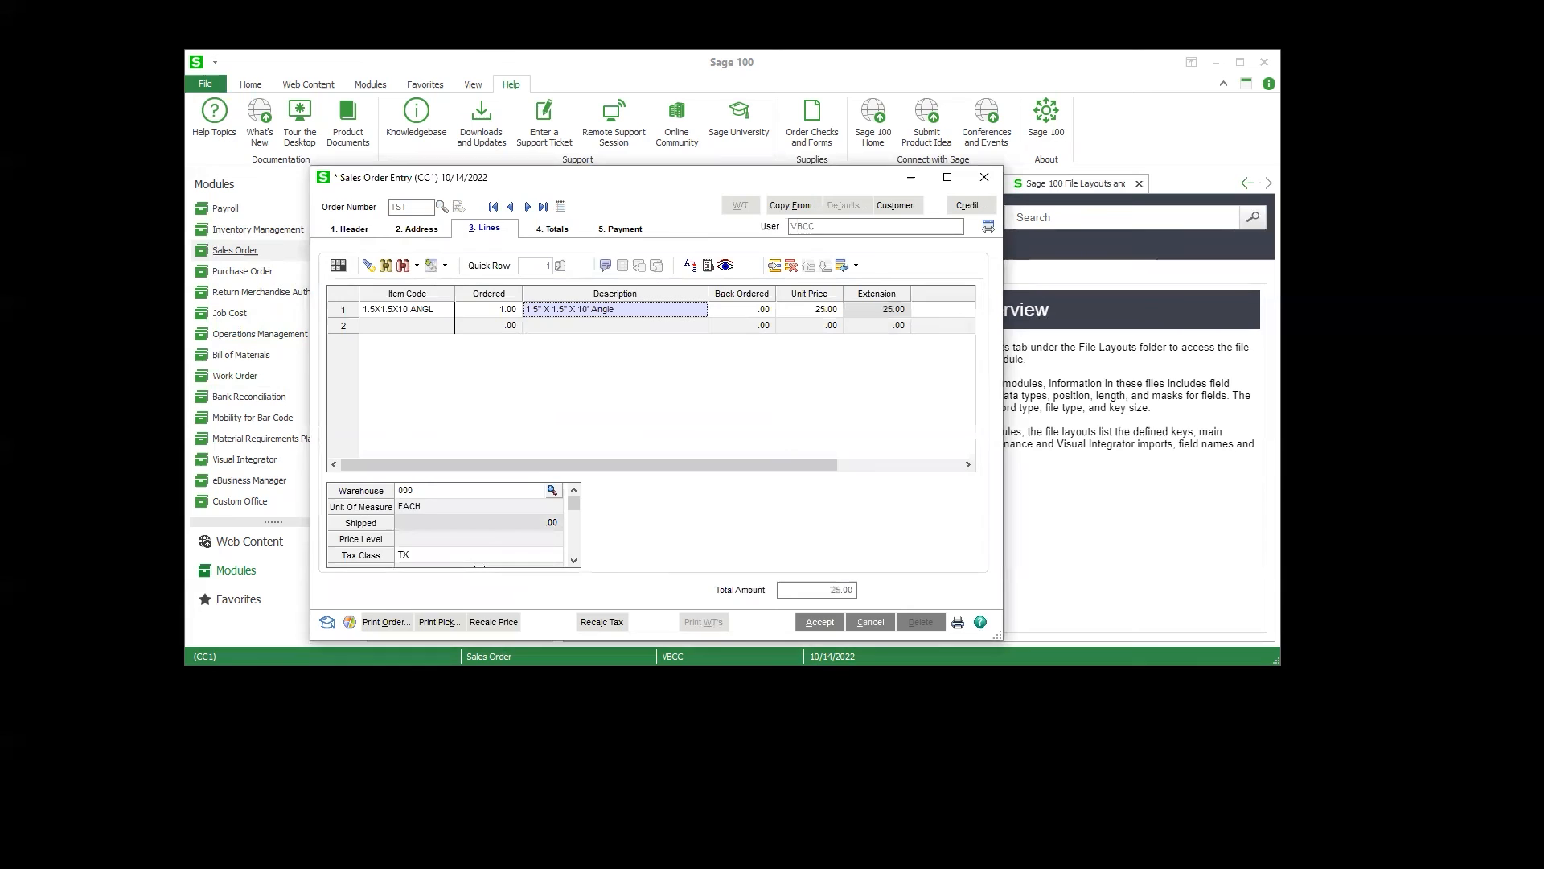
Step: Try to accept the sales order without a customer PO number and dismiss the message
left_click(562, 230)
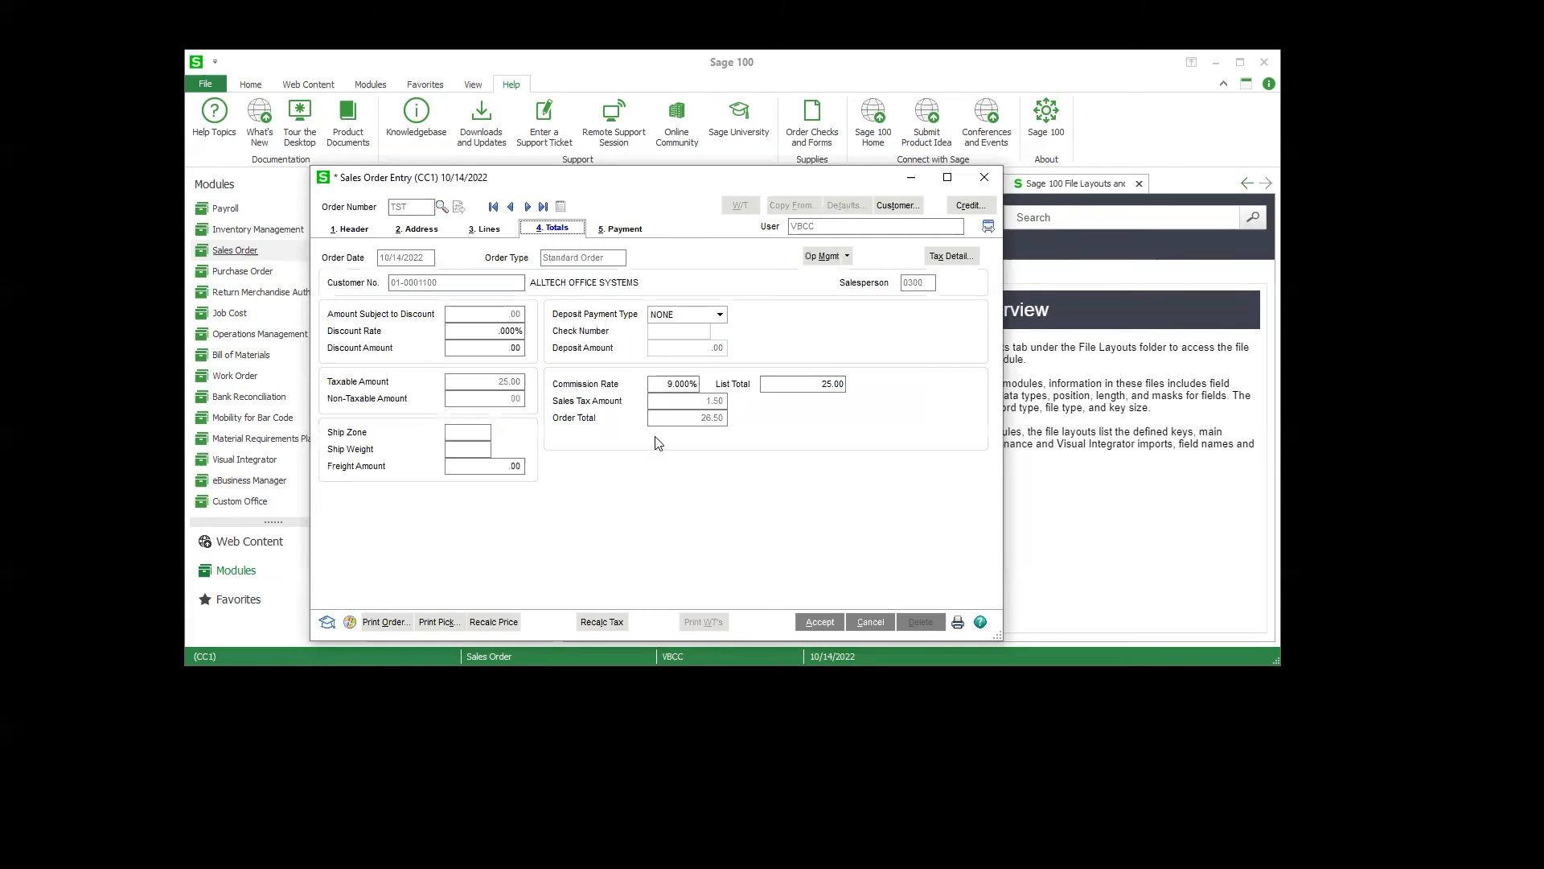
left_click(819, 622)
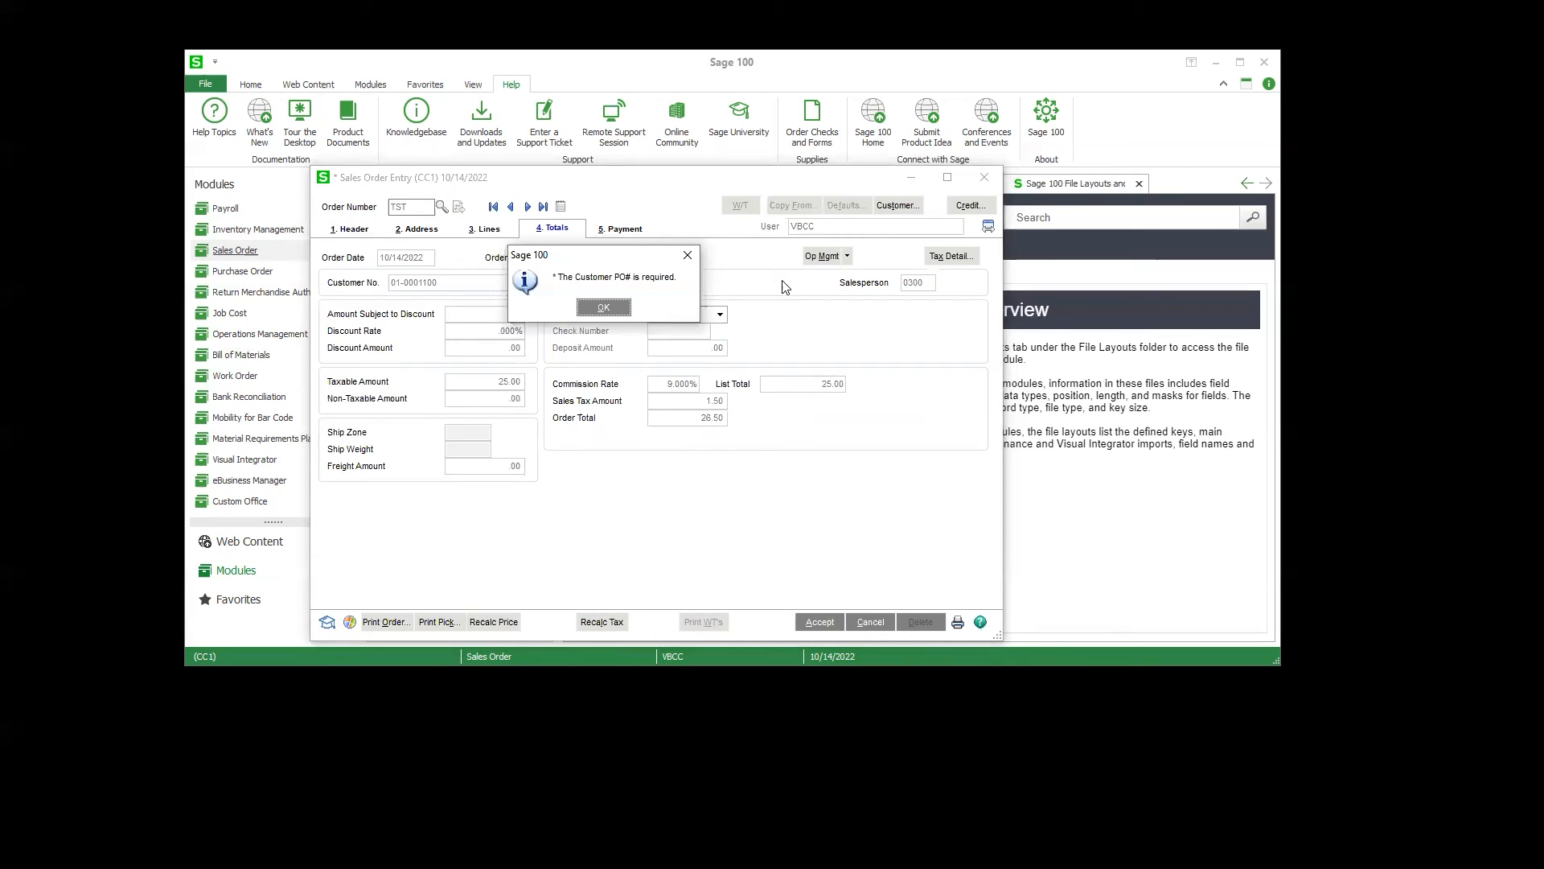
left_click(604, 308)
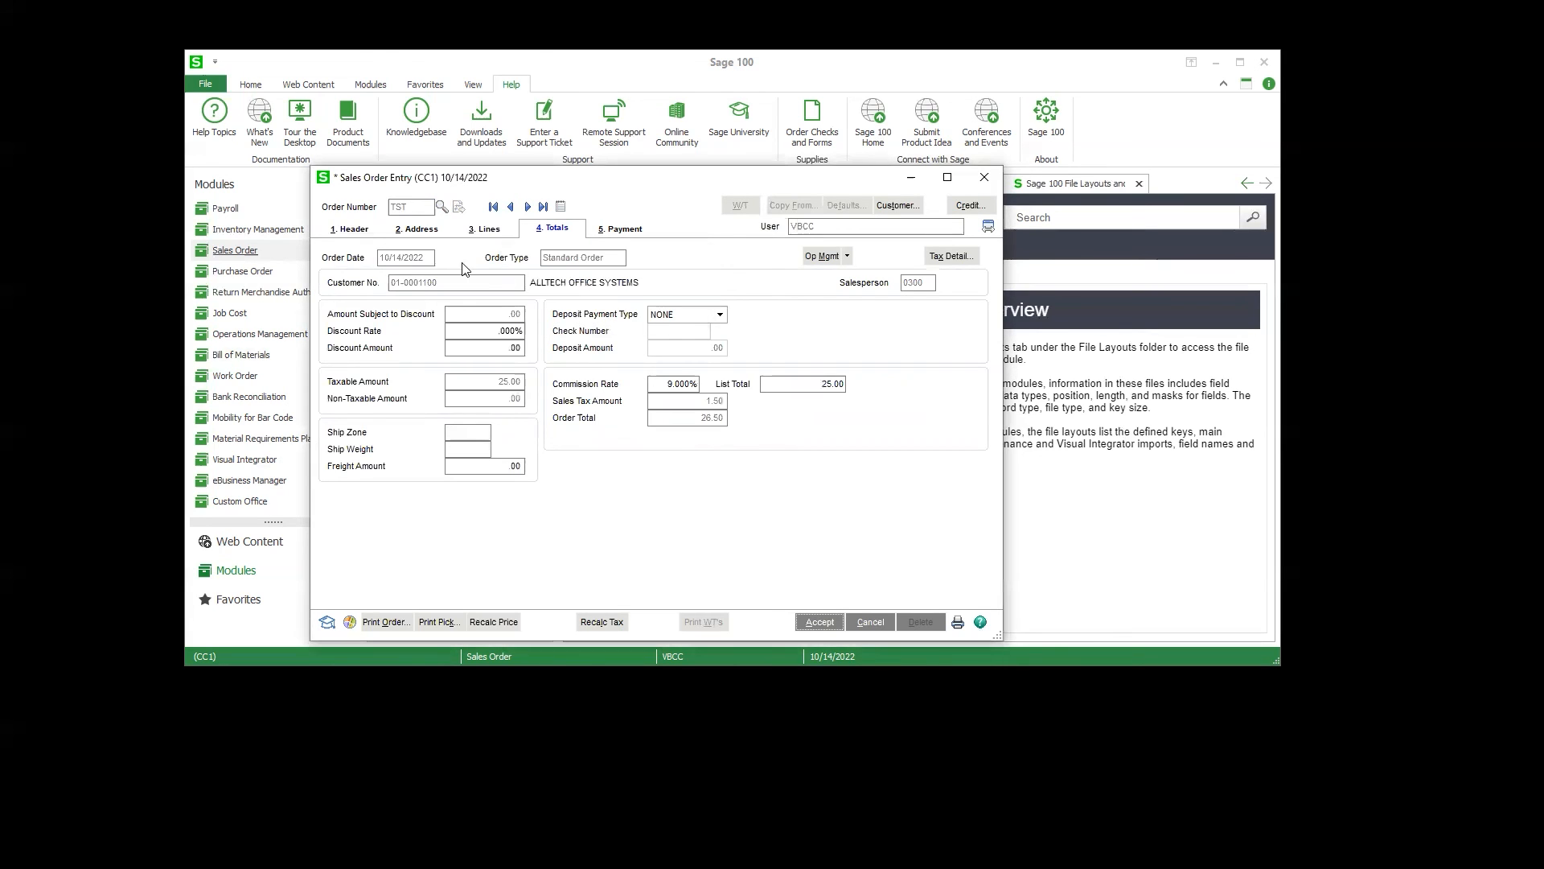
Step: Enter the customer PO number in the sales order header and accept the order
left_click(350, 226)
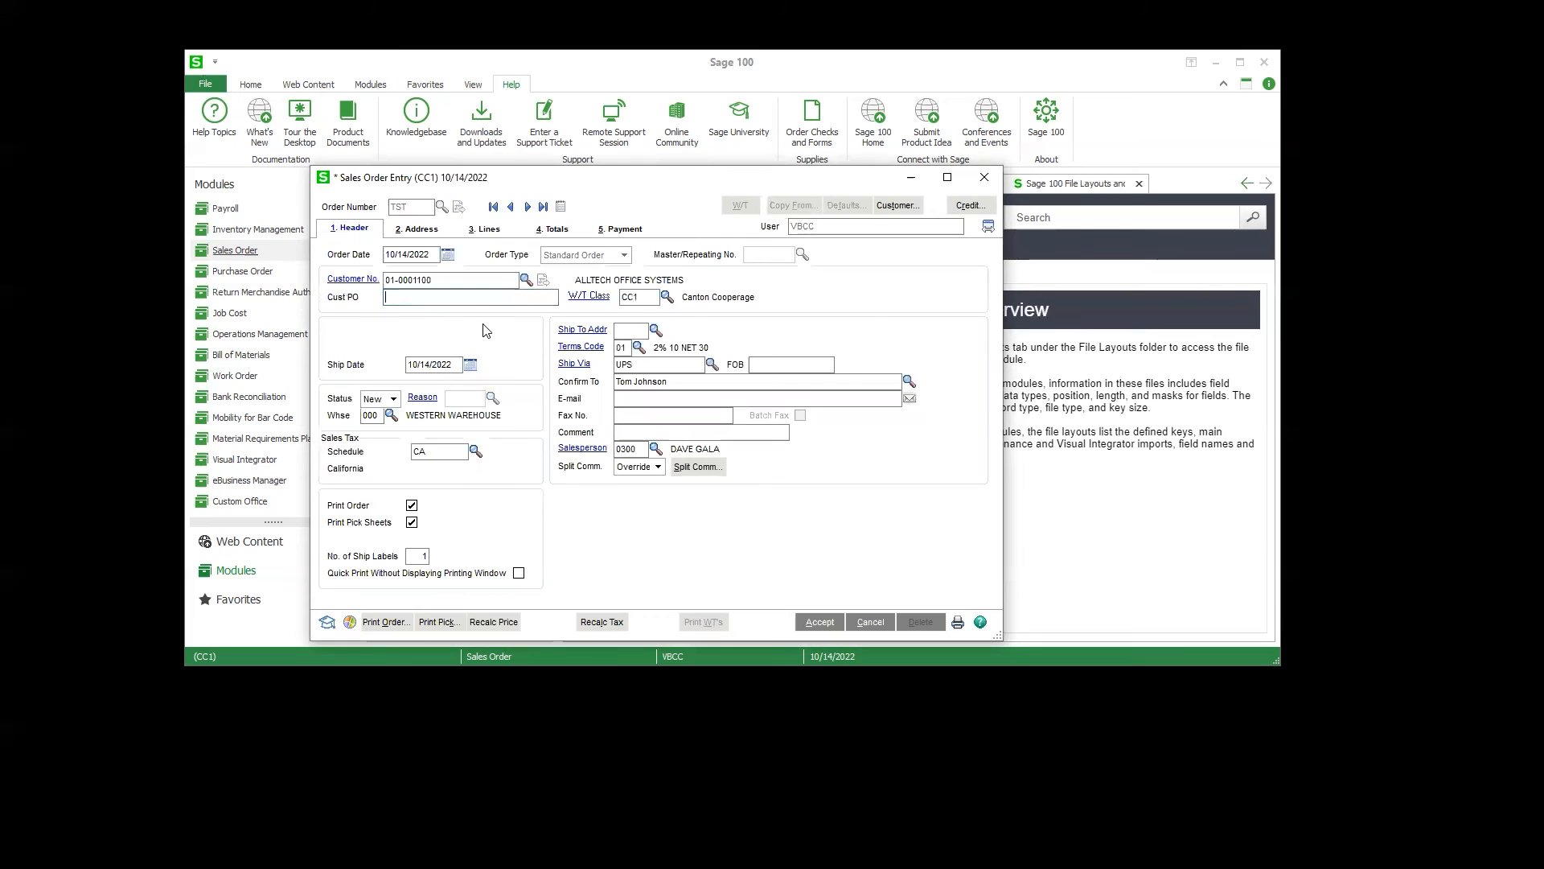
type("12345")
key("Tab")
left_click(537, 229)
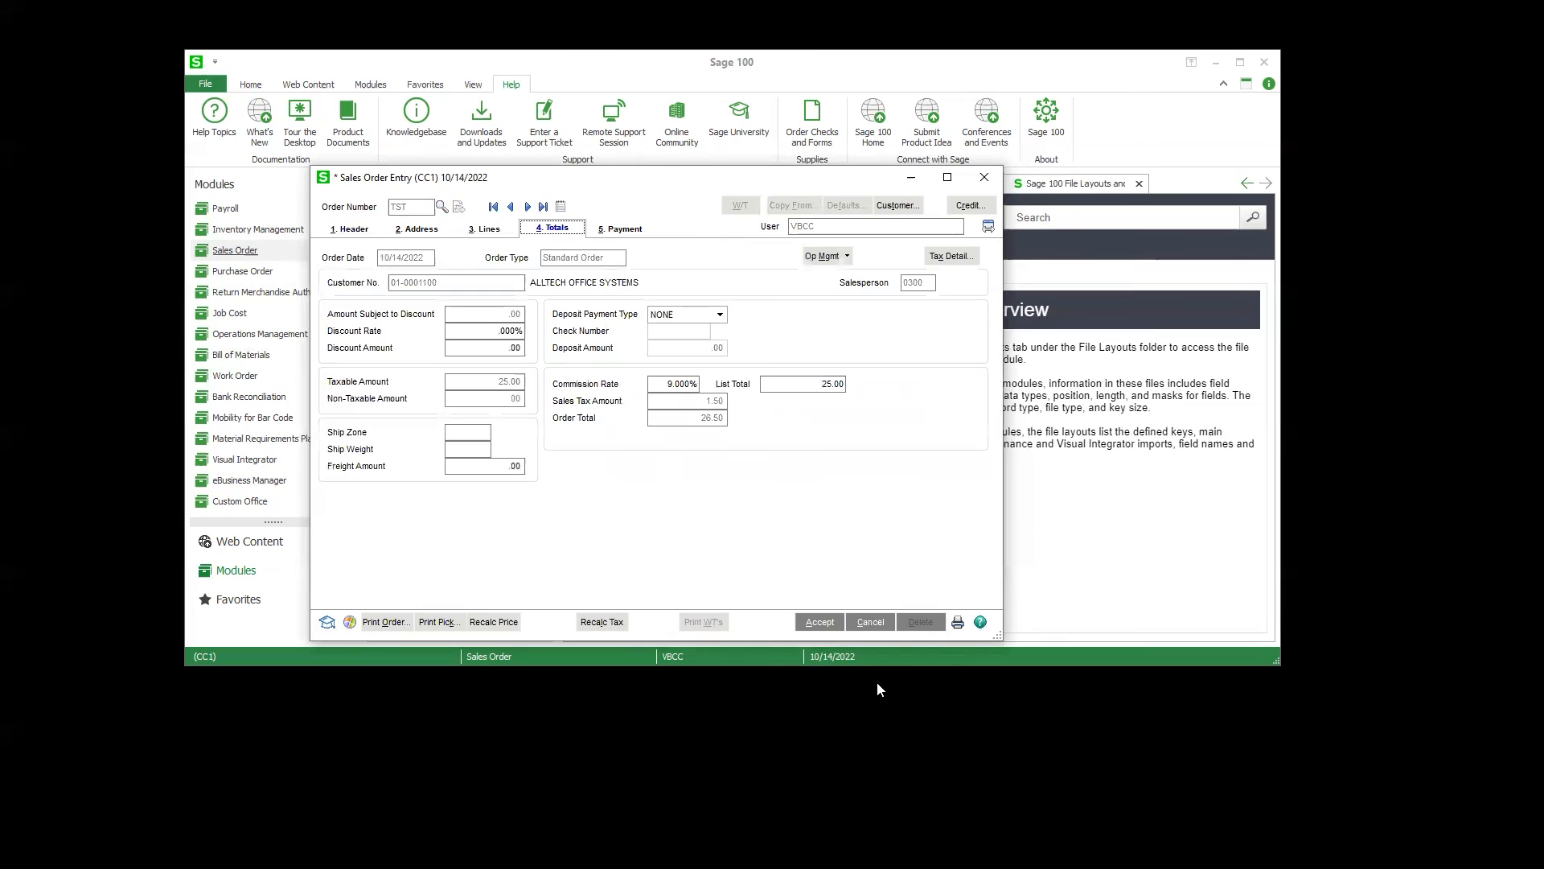
left_click(824, 624)
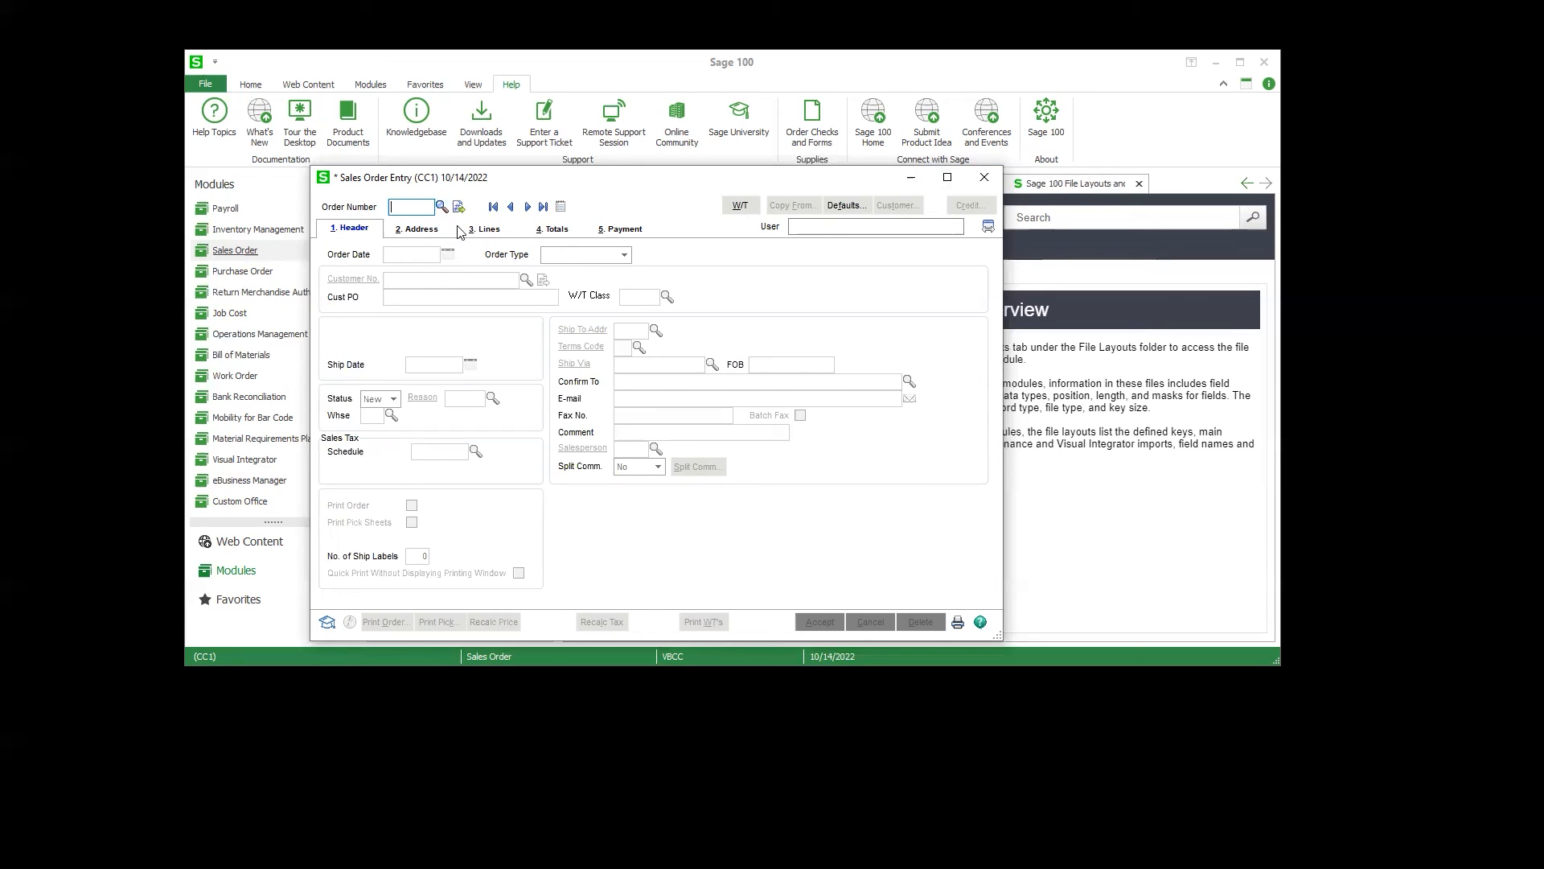
Step: Start another test sales order for Accounting System Associates, enter the customer PO number, and show its empty lines
type("ST3")
key("Tab")
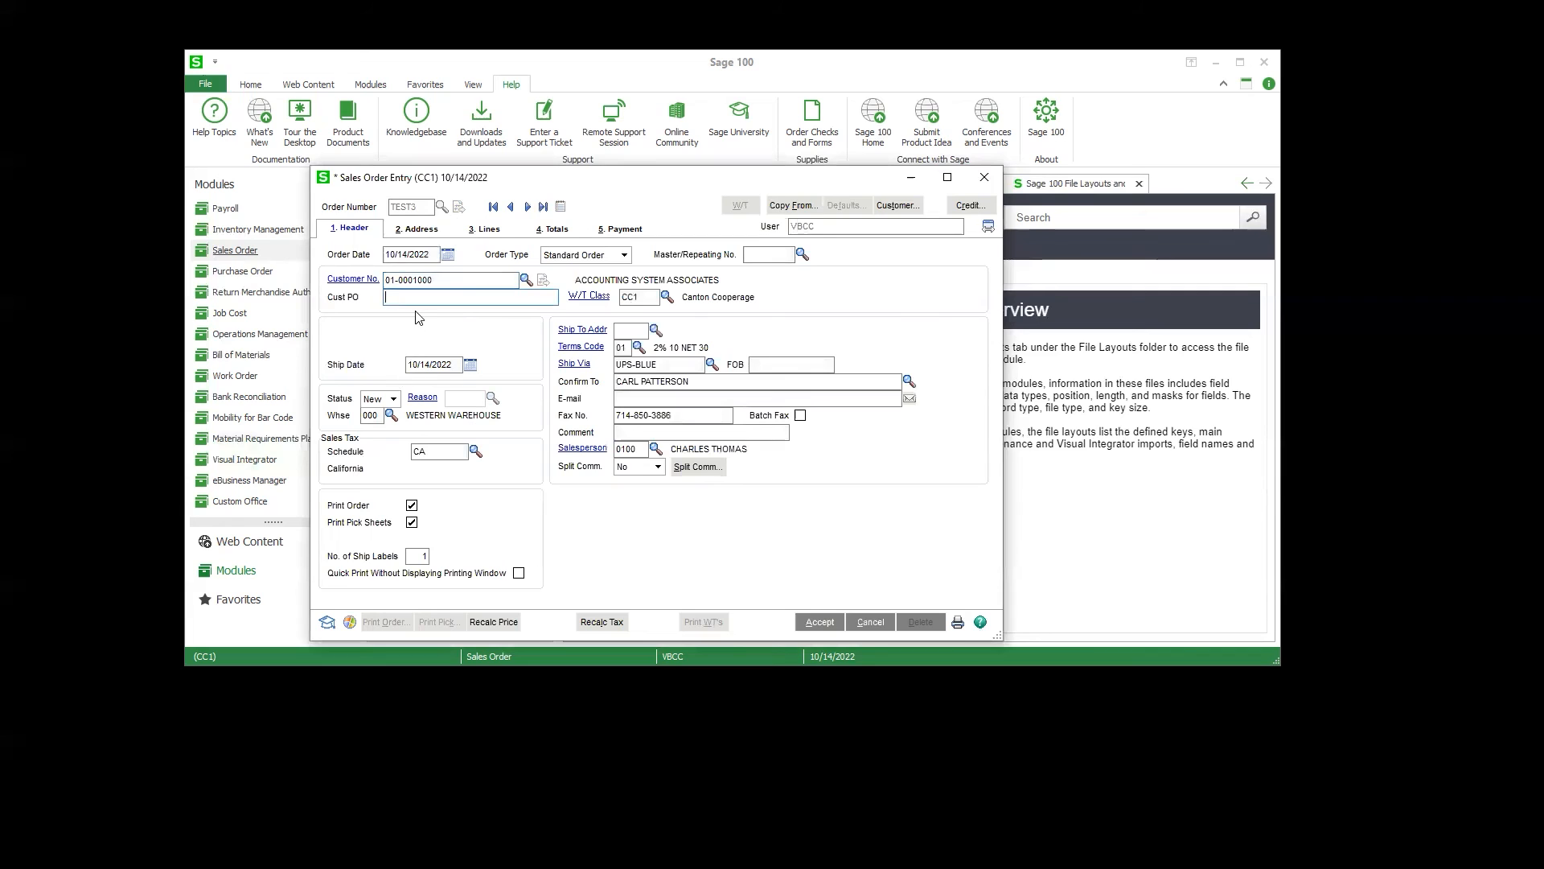
type("12345")
left_click(417, 228)
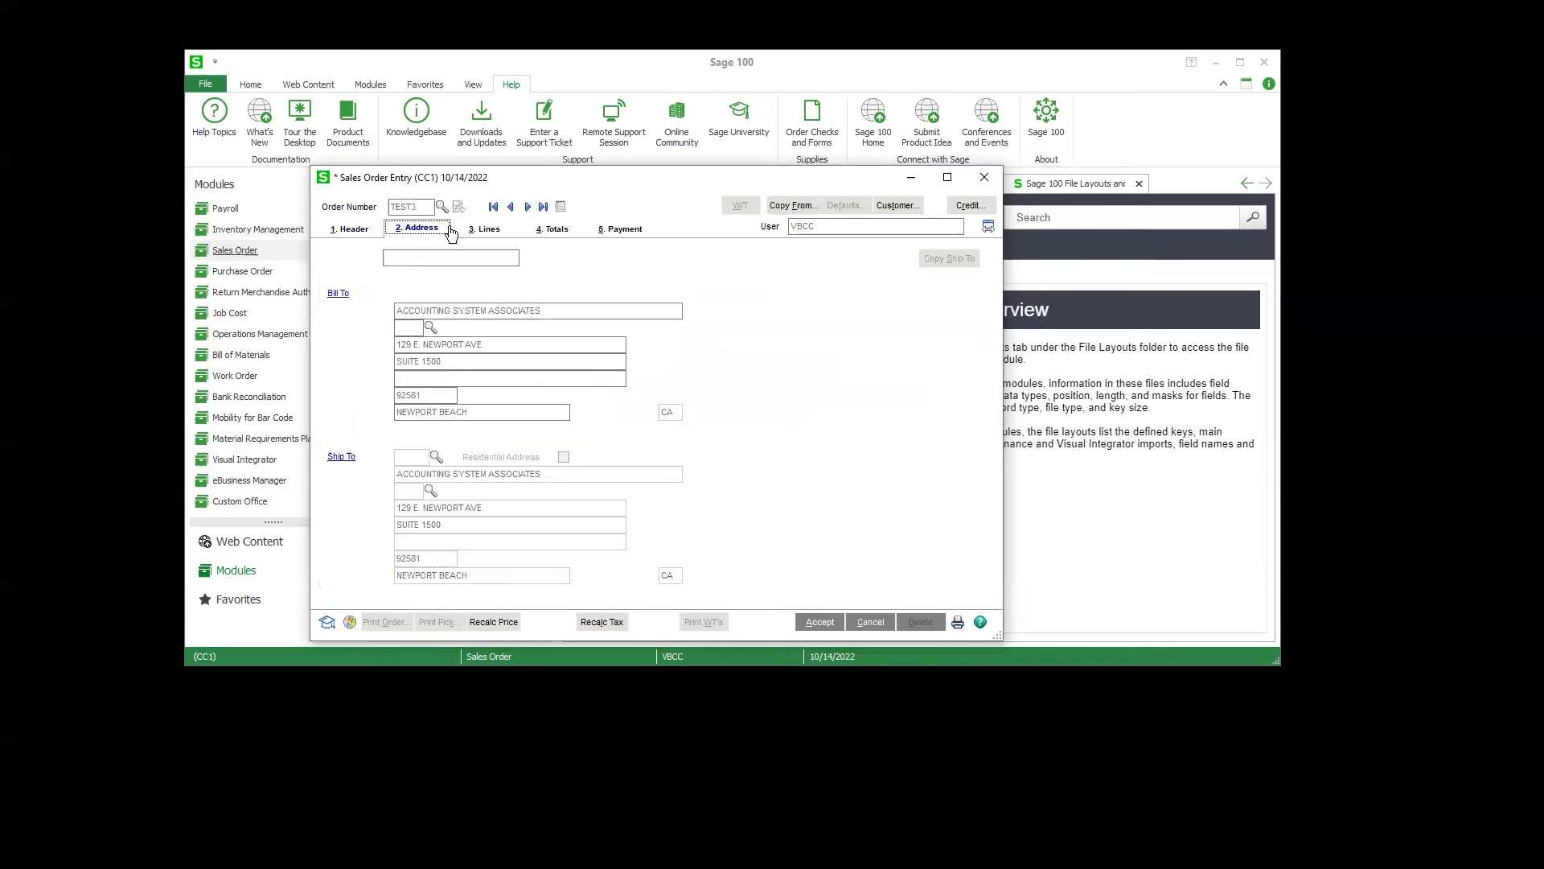
left_click(482, 229)
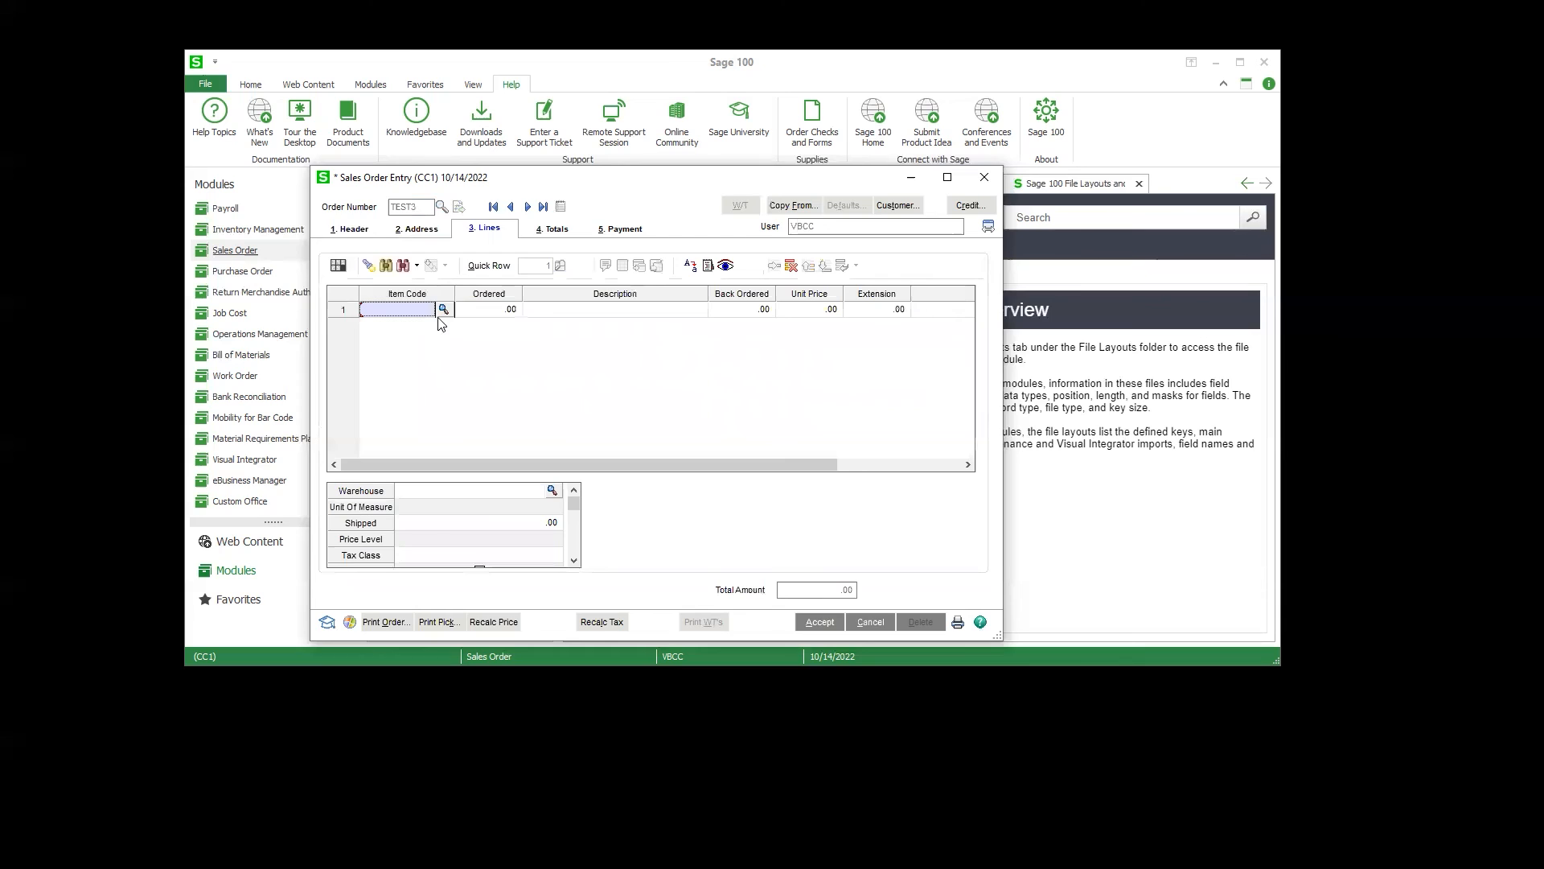
Step: Place the Color column directly after Ordered in the sales order lines grid and widen it slightly
left_click(865, 468)
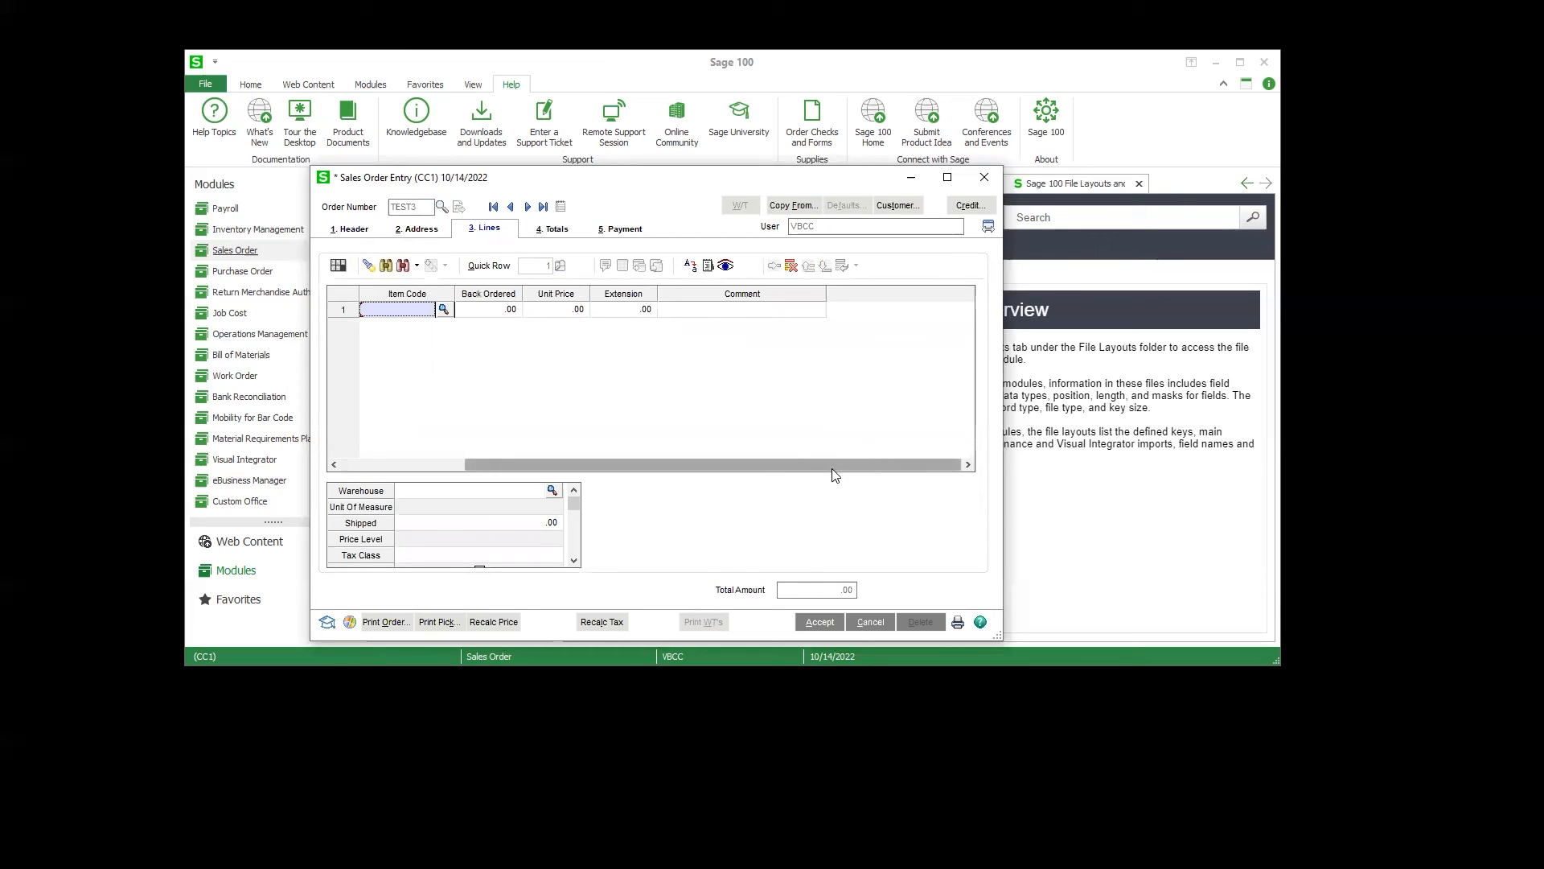
left_click_drag(831, 468, 617, 473)
scroll(487, 554, "down", 5)
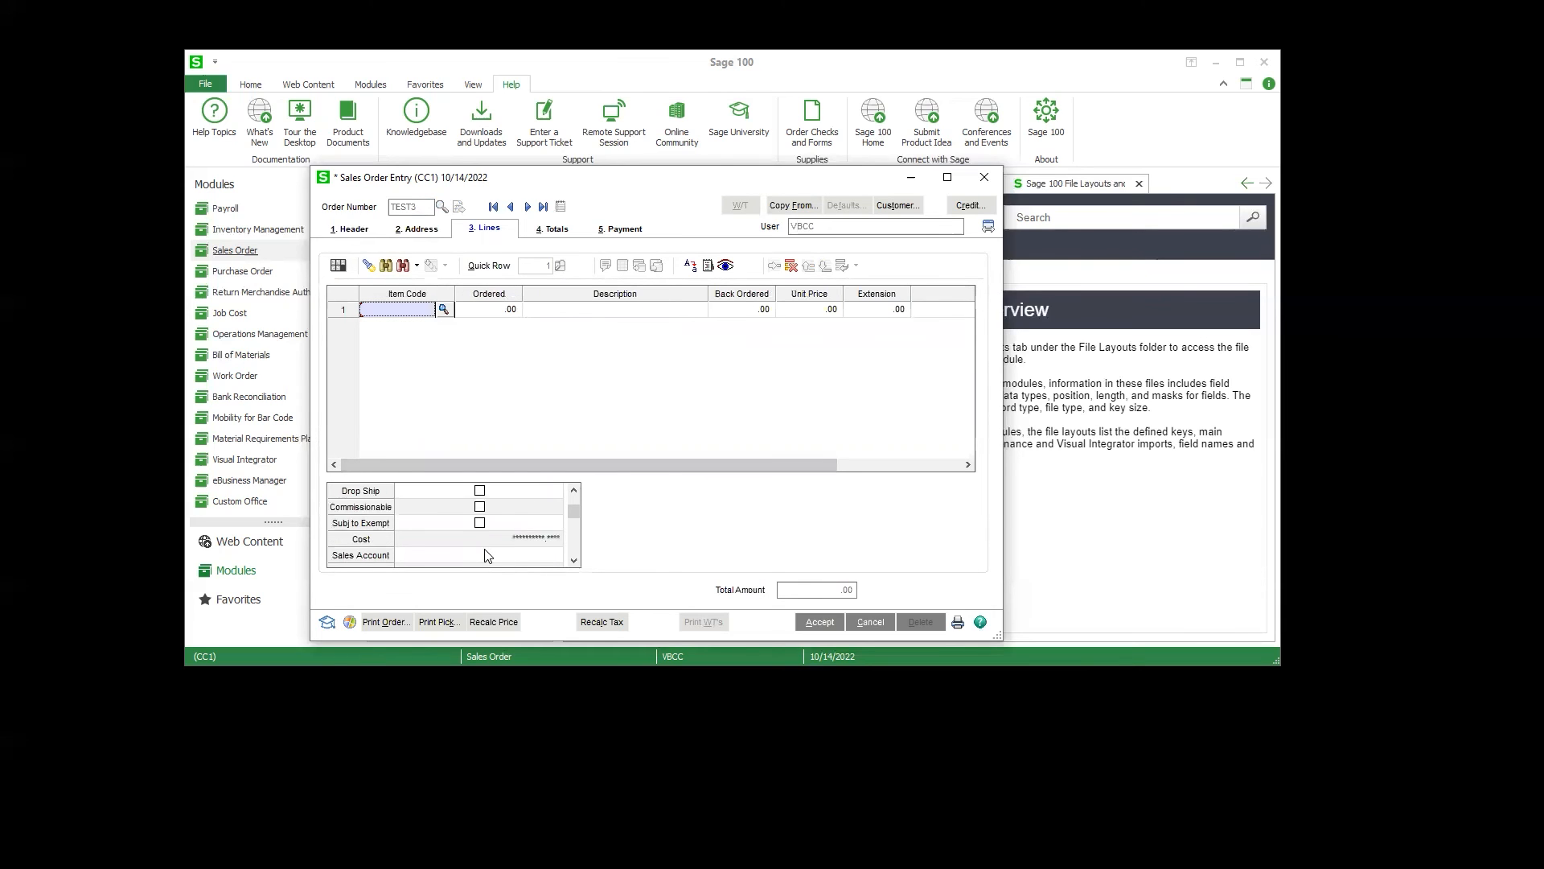
scroll(487, 554, "down", 6)
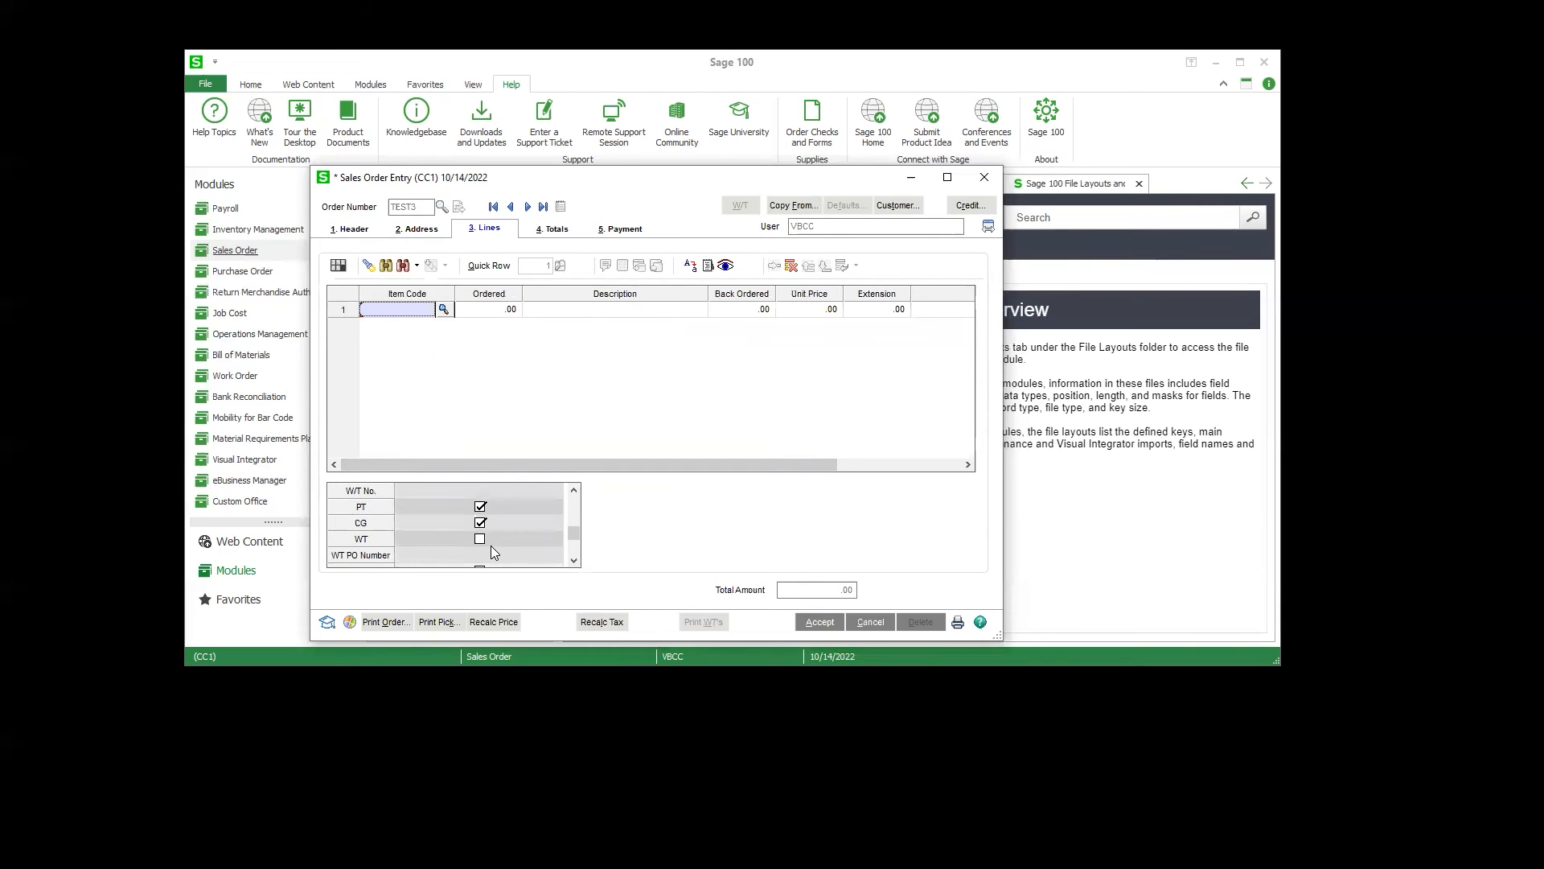
scroll(493, 552, "down", 1)
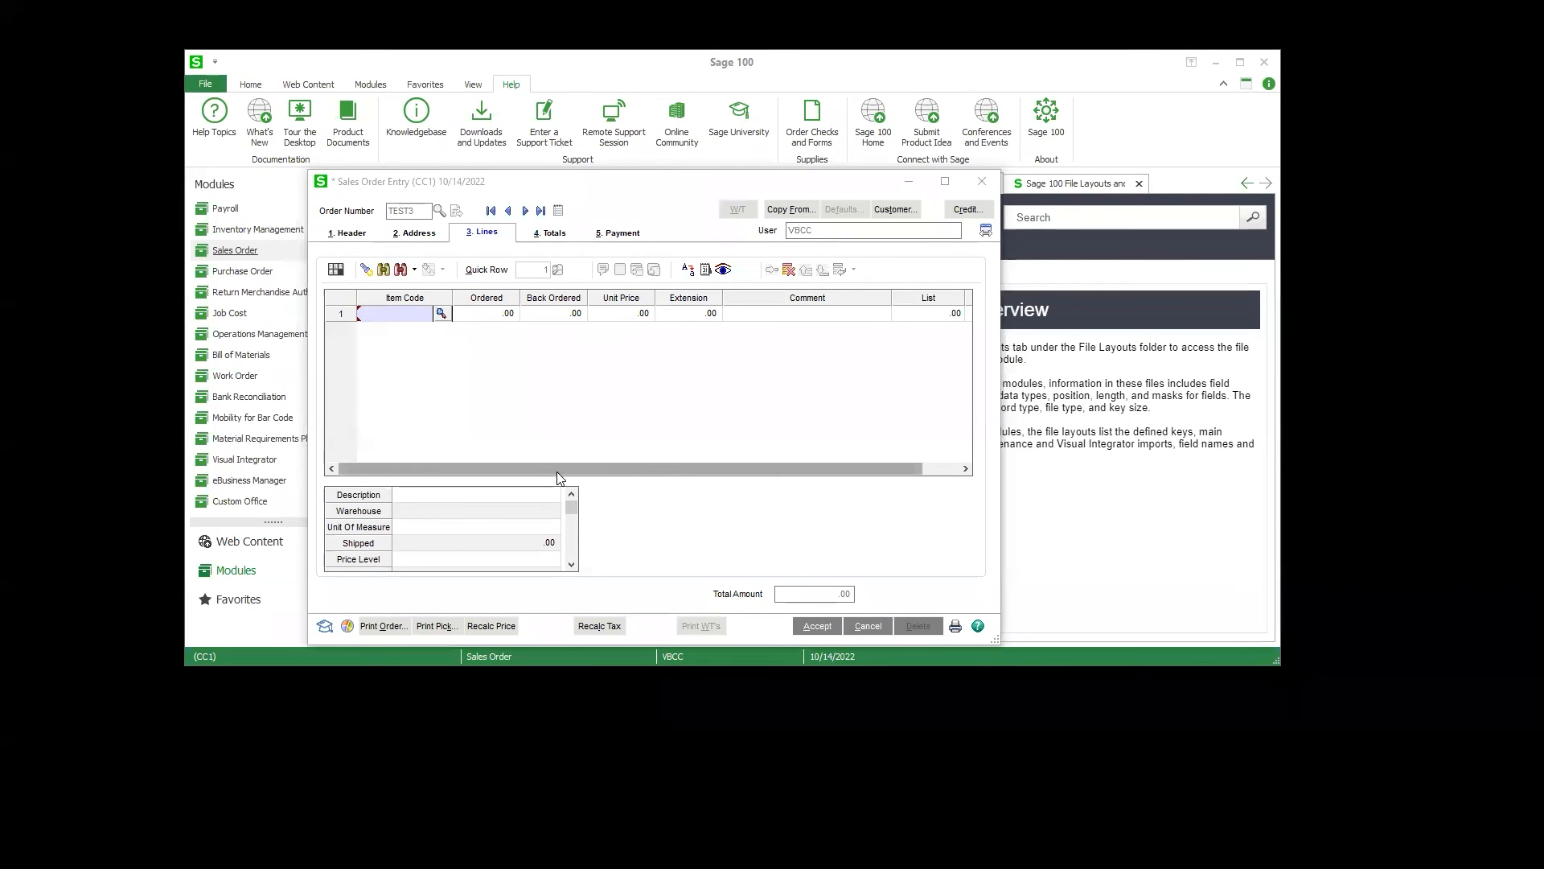
left_click_drag(560, 470, 713, 456)
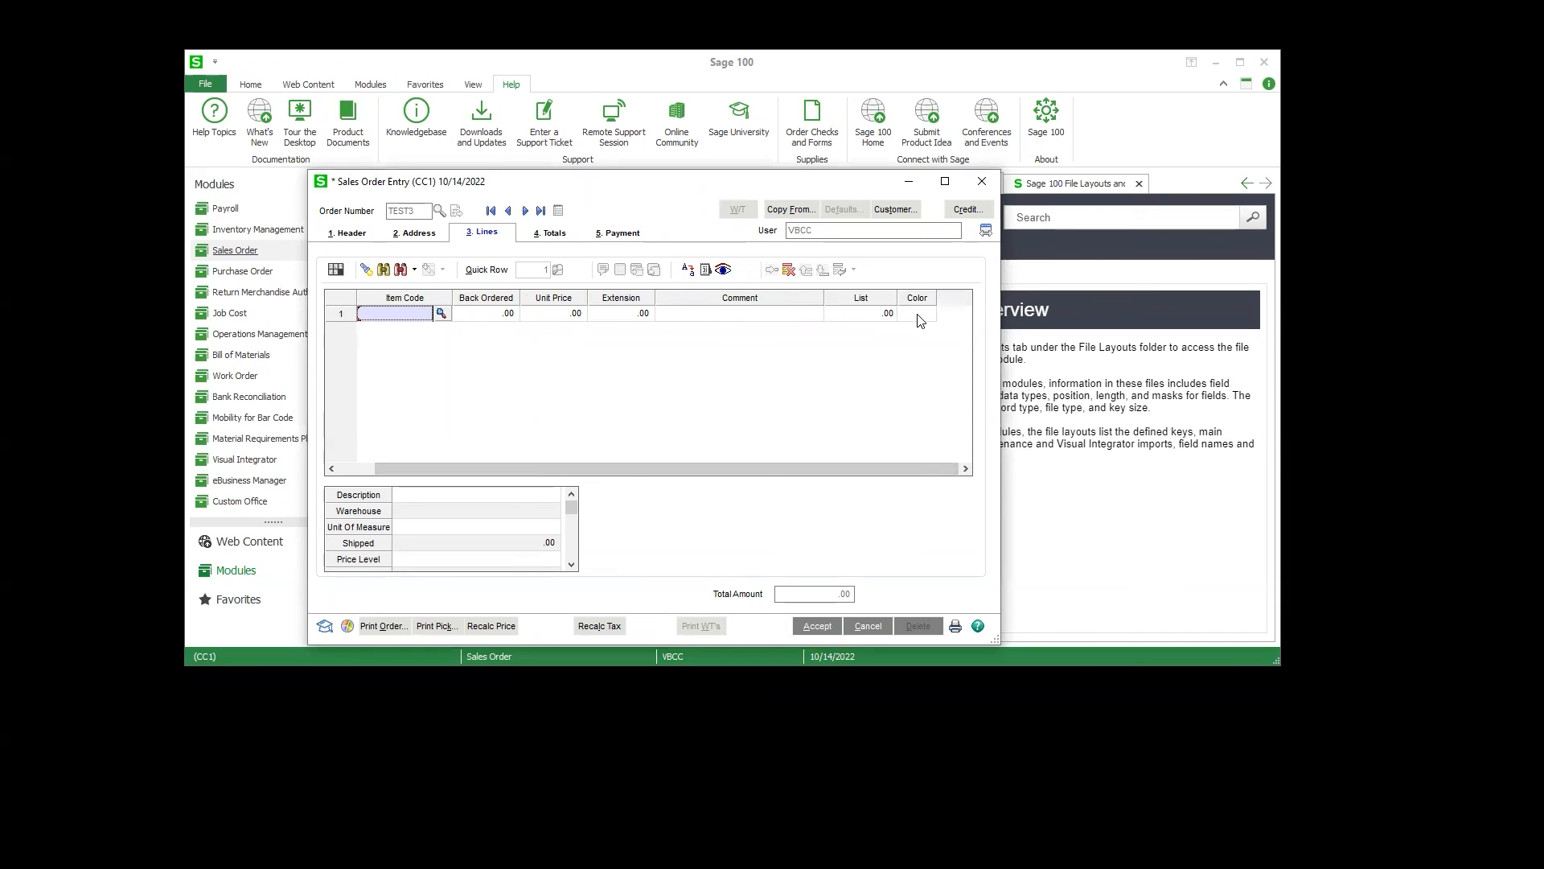
left_click_drag(917, 298, 450, 306)
left_click_drag(457, 465, 413, 427)
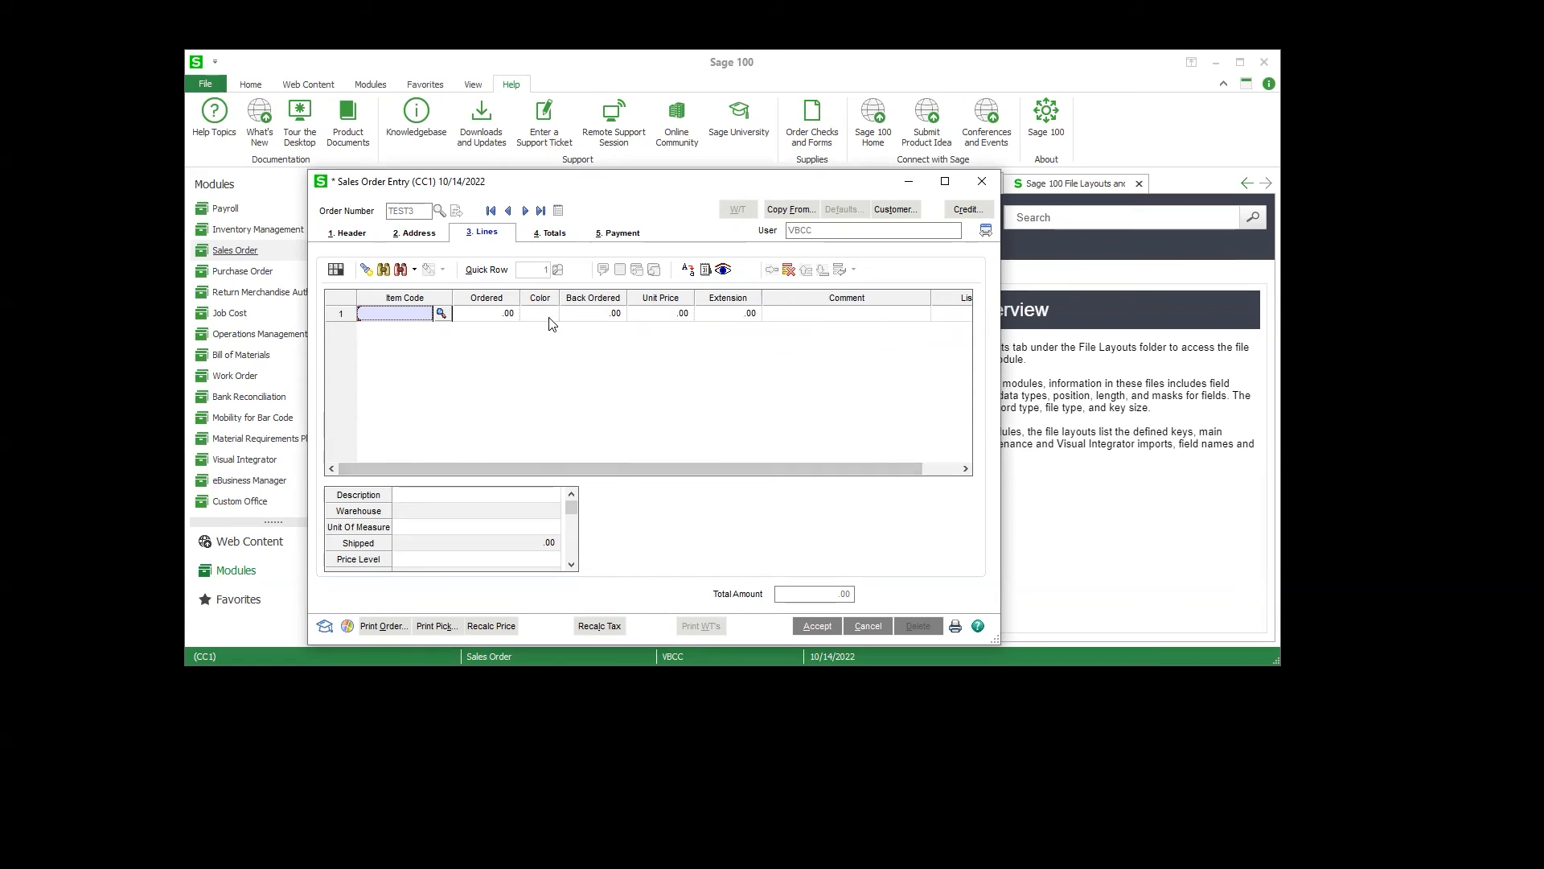
left_click_drag(559, 299, 570, 299)
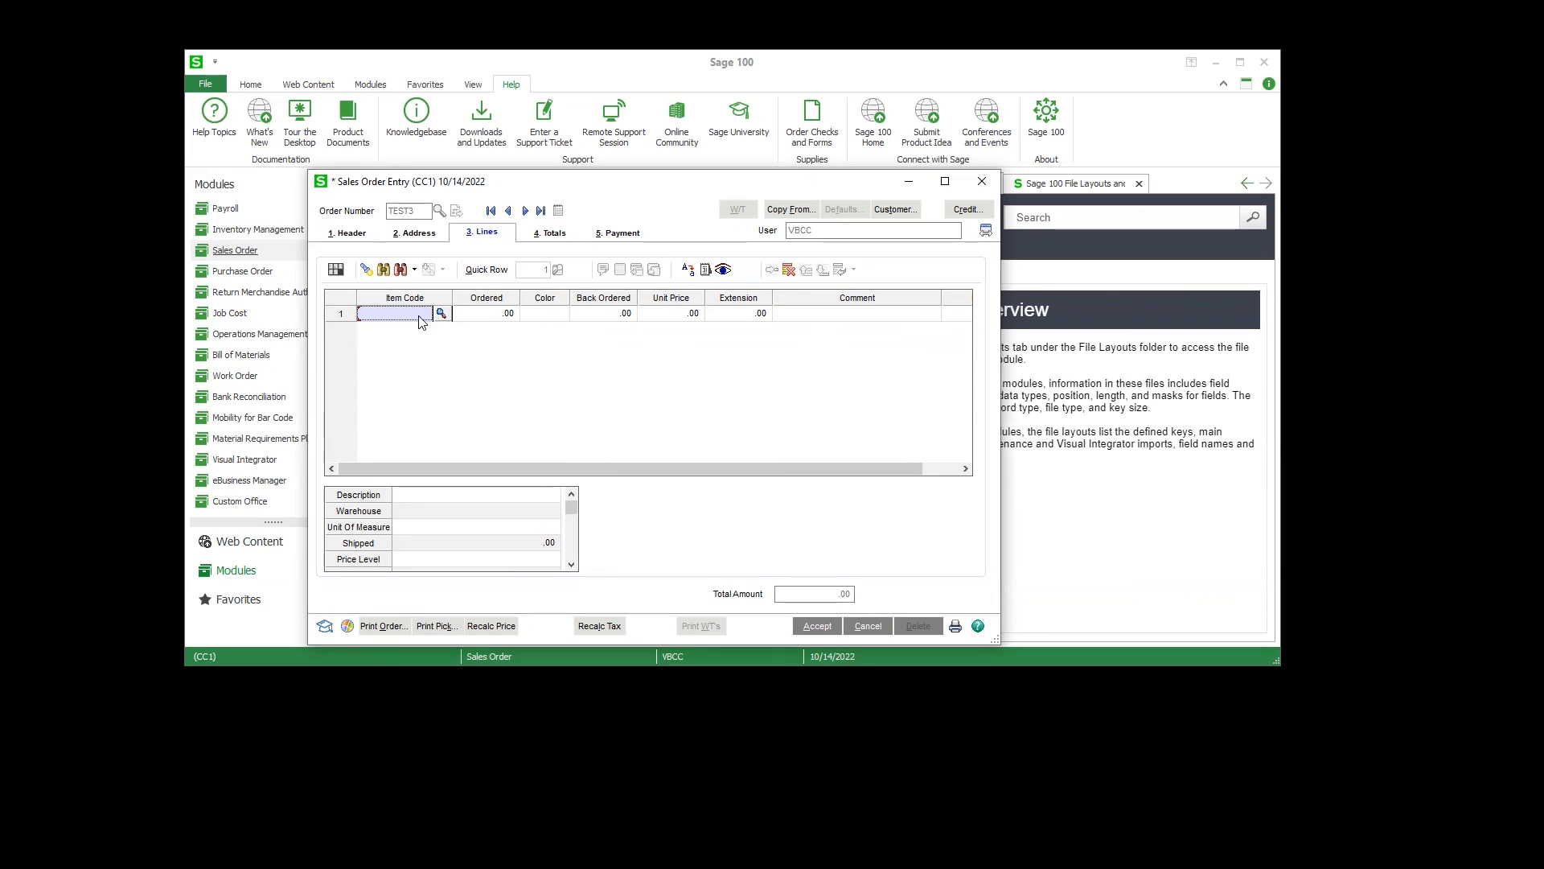
Step: Enter item TEST on the first line of the sales order and move on from its ordered quantity
left_click(554, 319)
left_click(423, 321)
type("TEST")
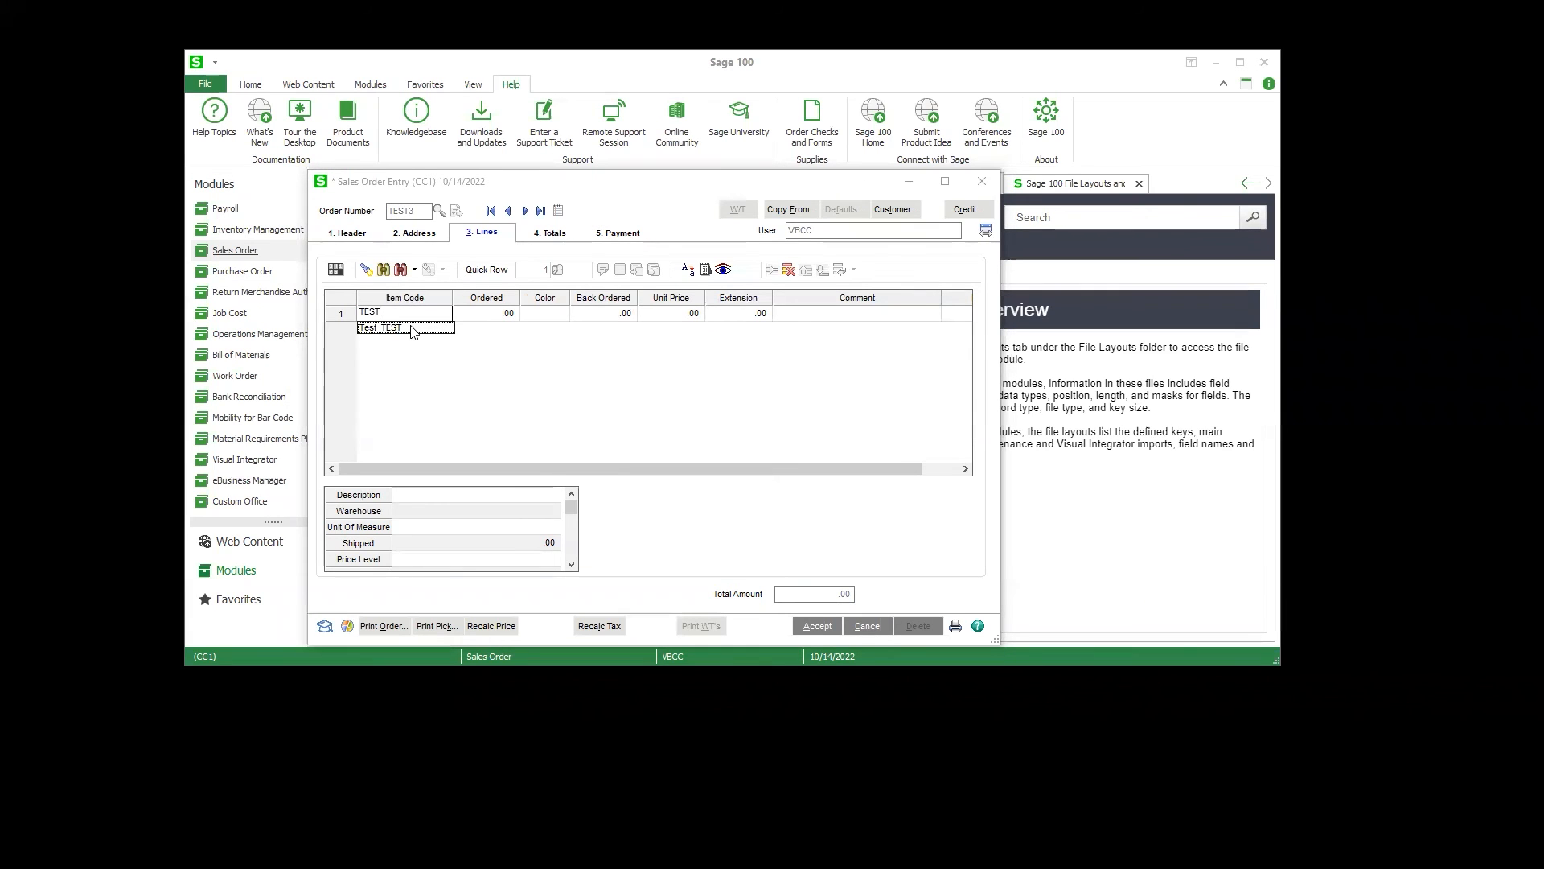
left_click(411, 329)
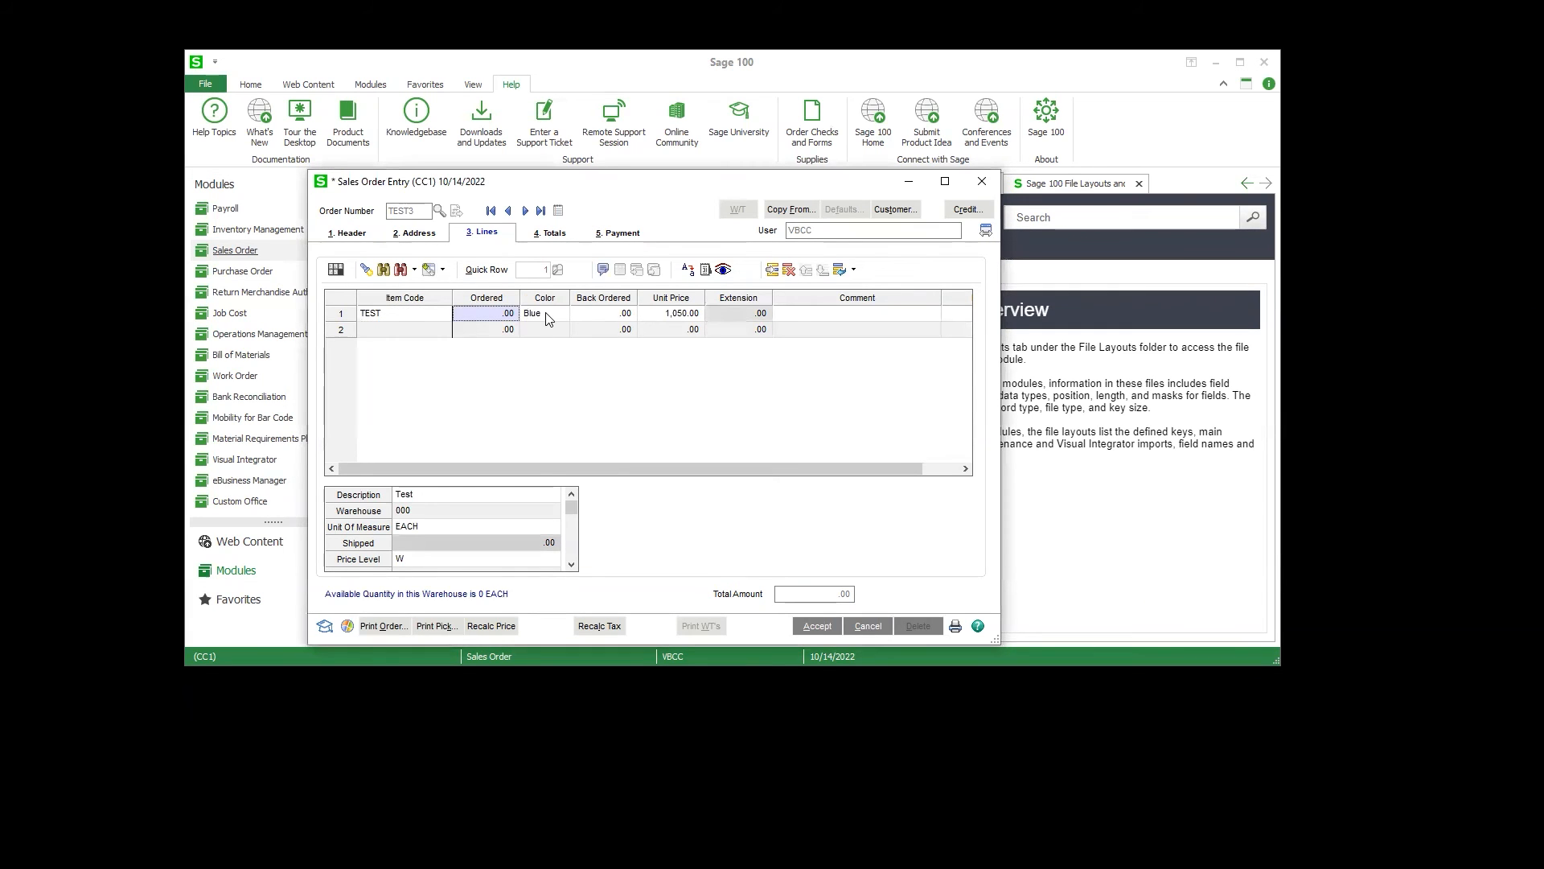
key("Tab")
Step: Open the TEST item's maintenance record from the order line to check its Color field, and close it along with the sales order
right_click(398, 318)
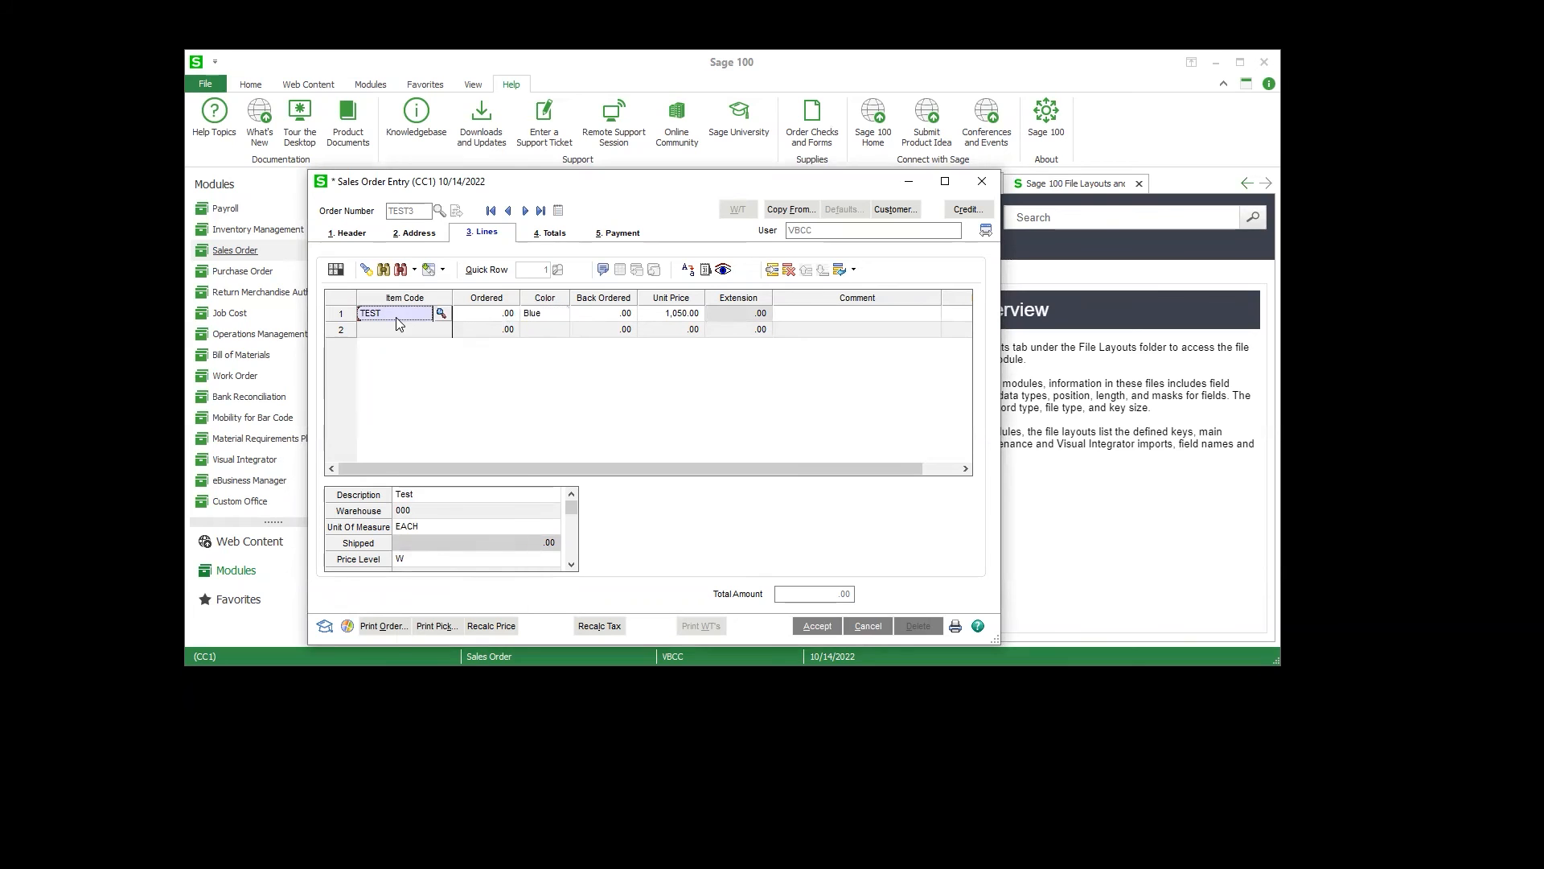
left_click(485, 391)
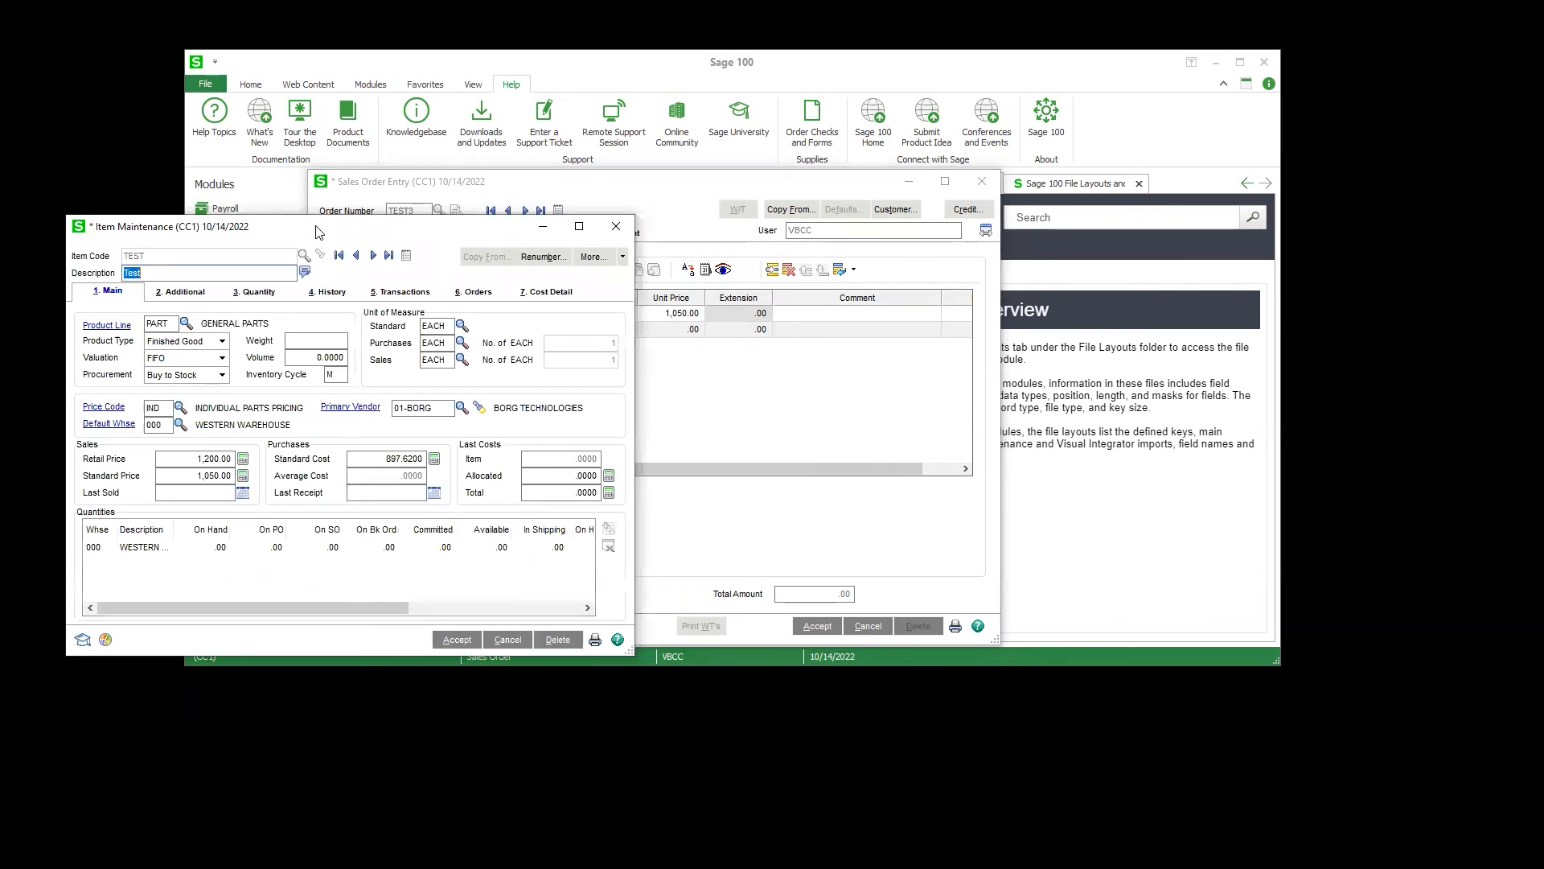
left_click(180, 291)
left_click(534, 531)
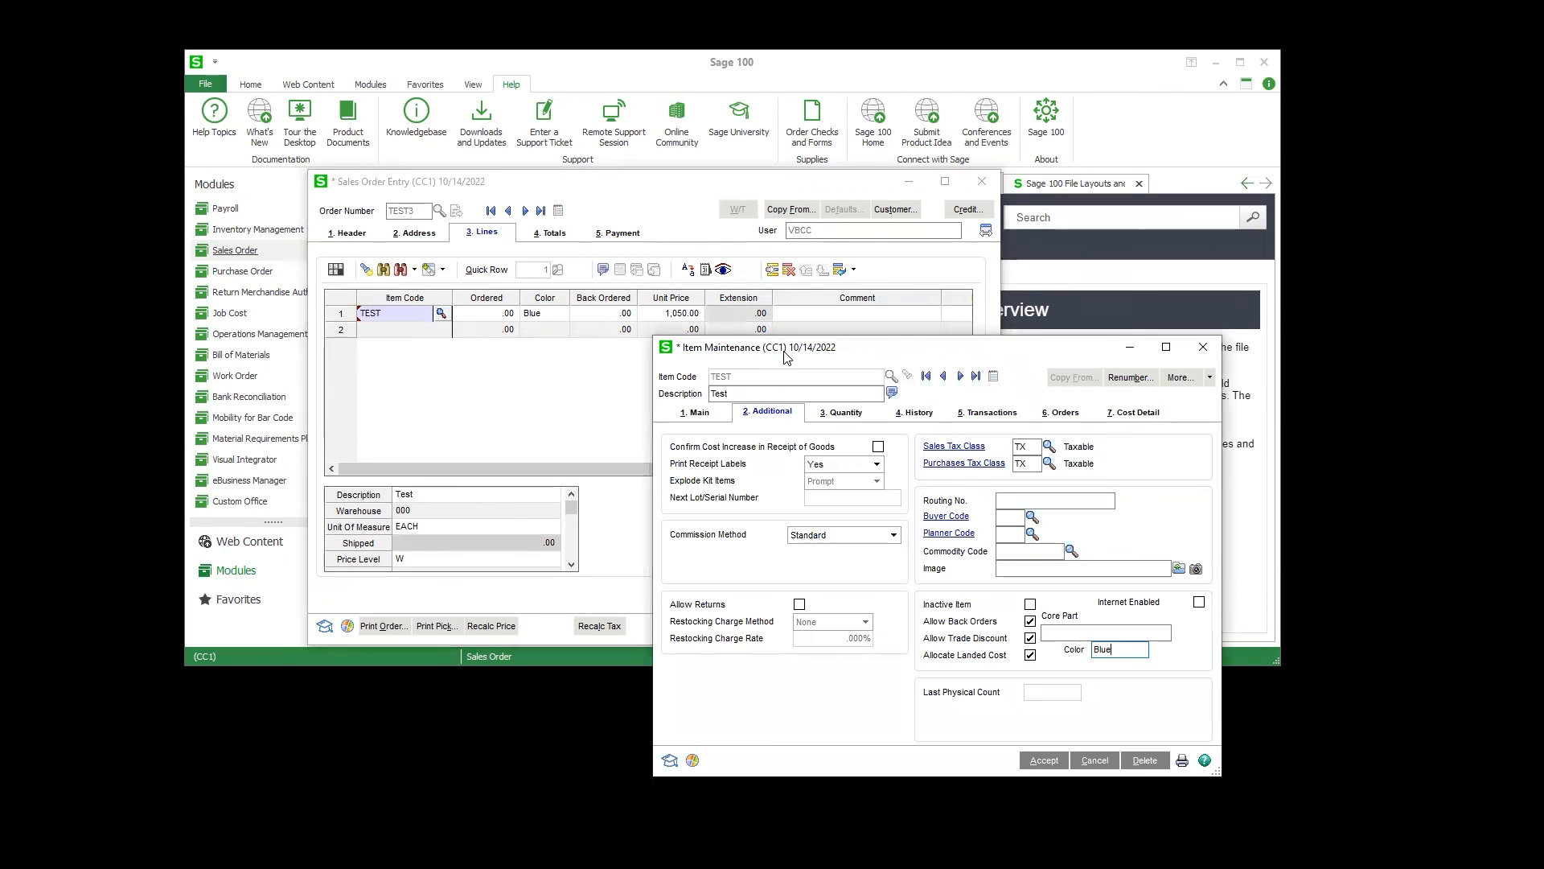
left_click_drag(787, 358, 720, 378)
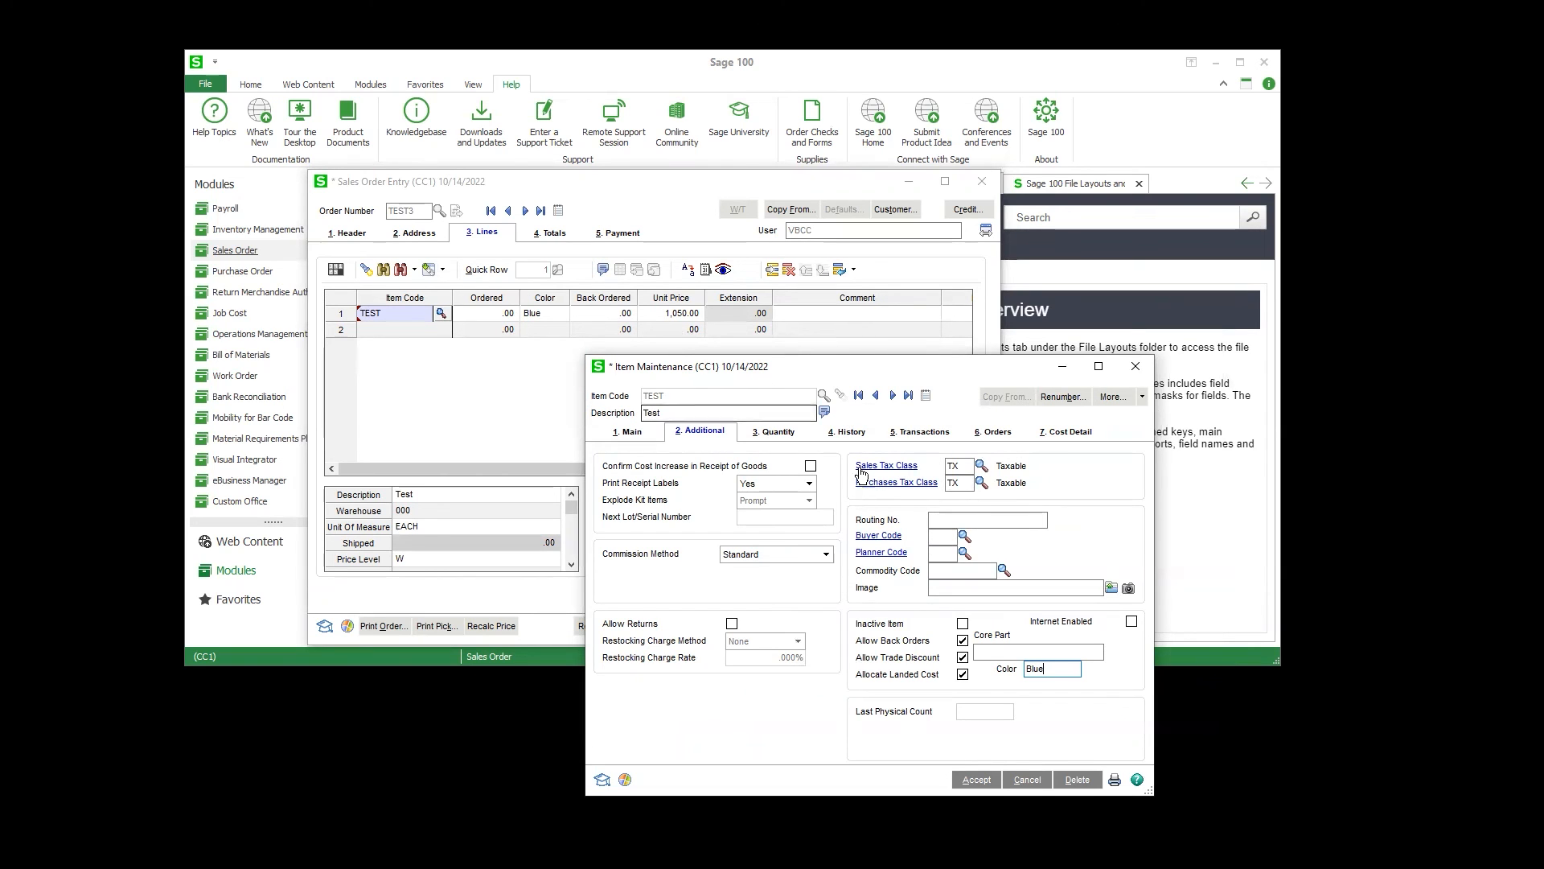
left_click(1146, 366)
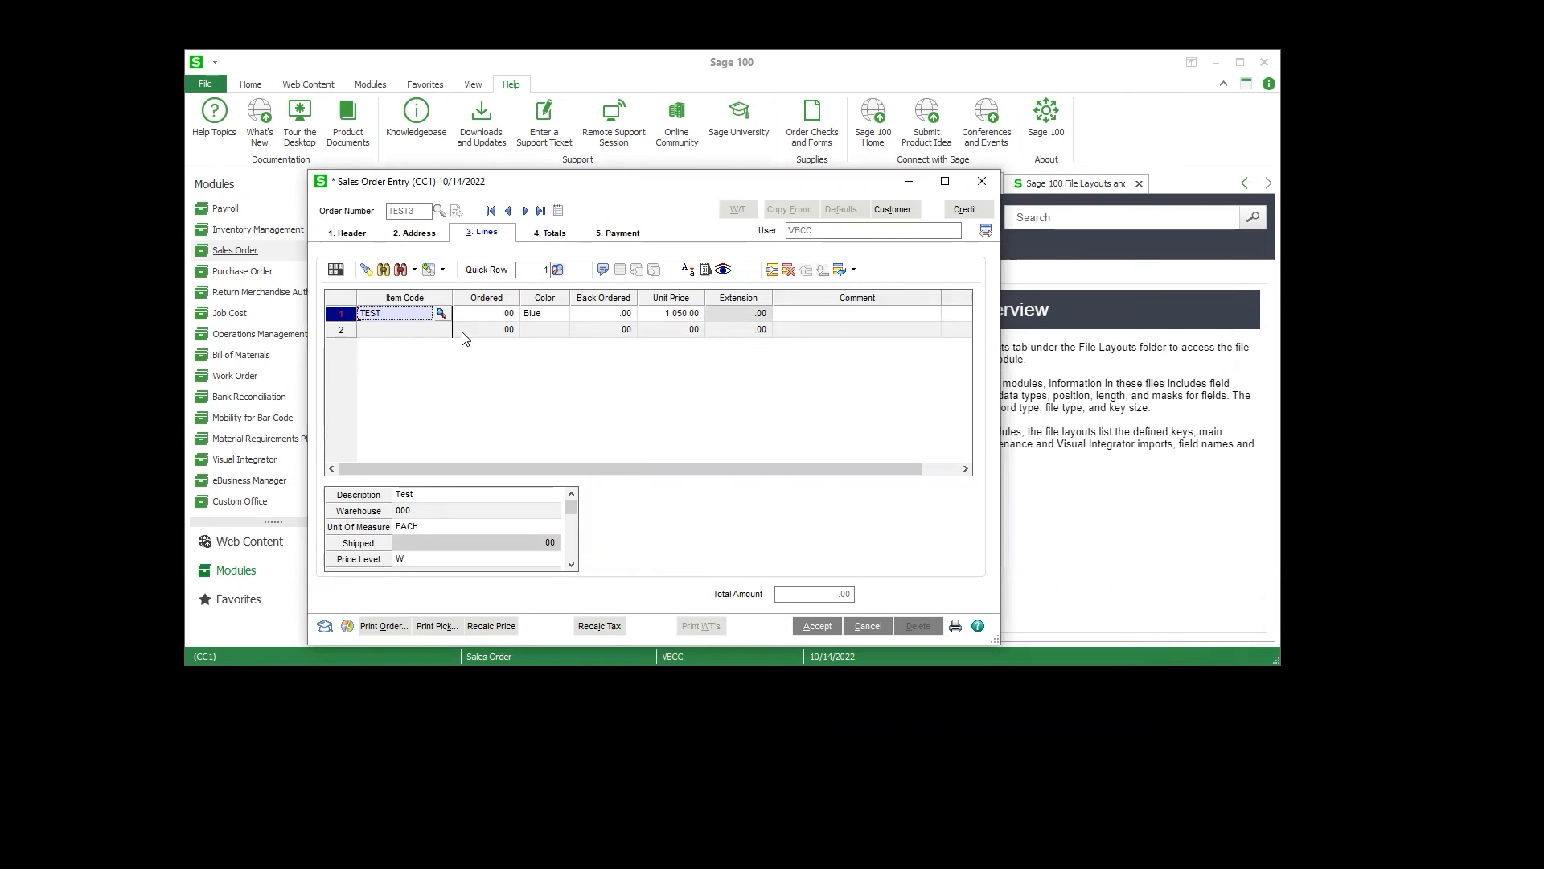
left_click(991, 183)
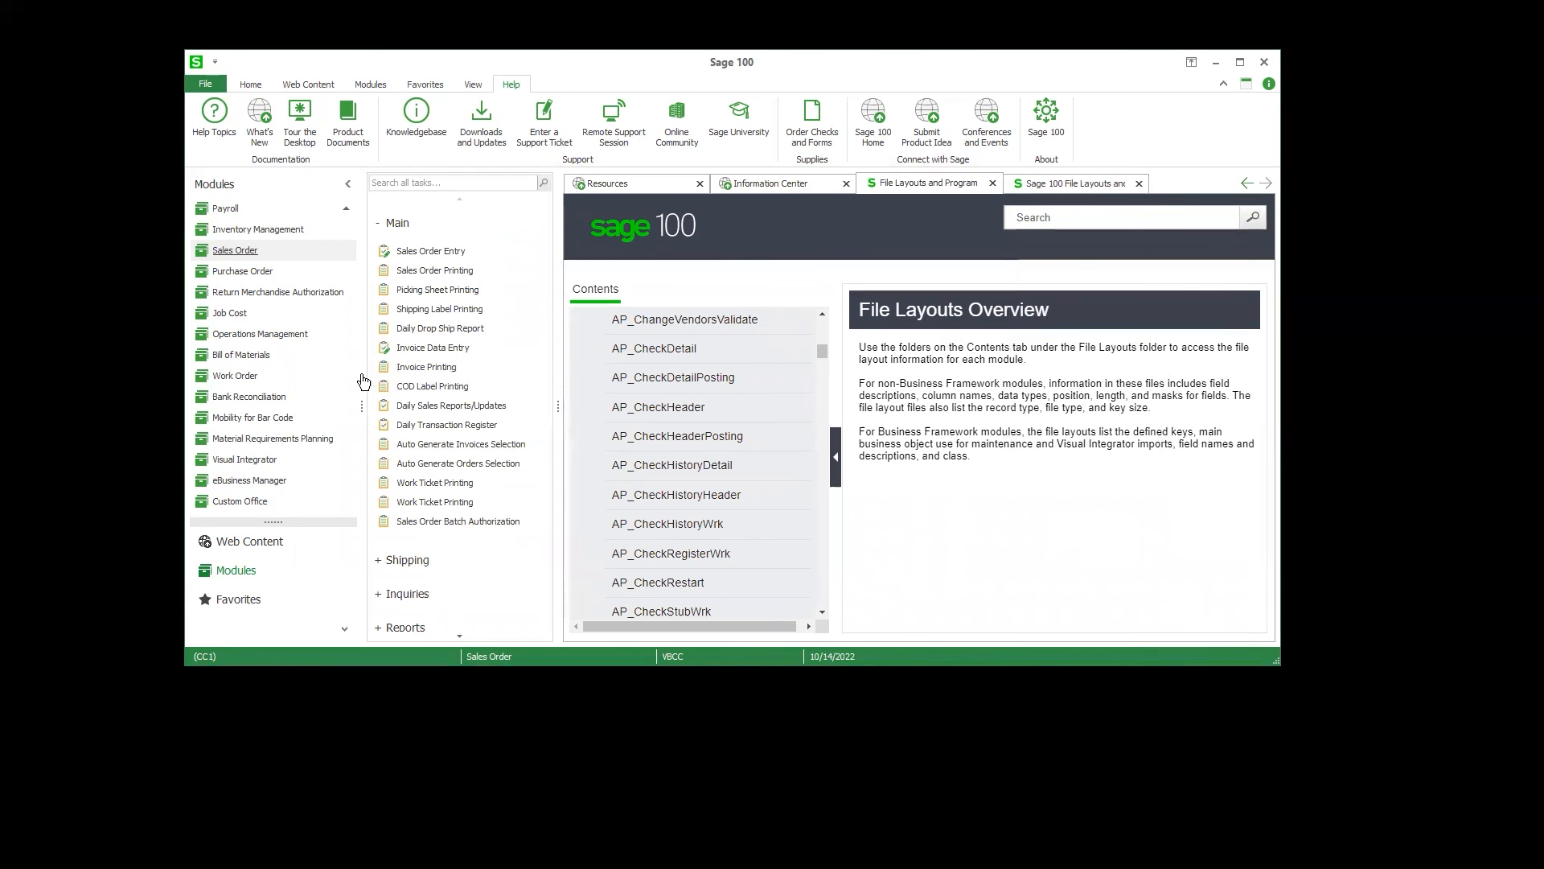
Step: Open Bill of Materials Maintenance and load bill number TEST
left_click(296, 359)
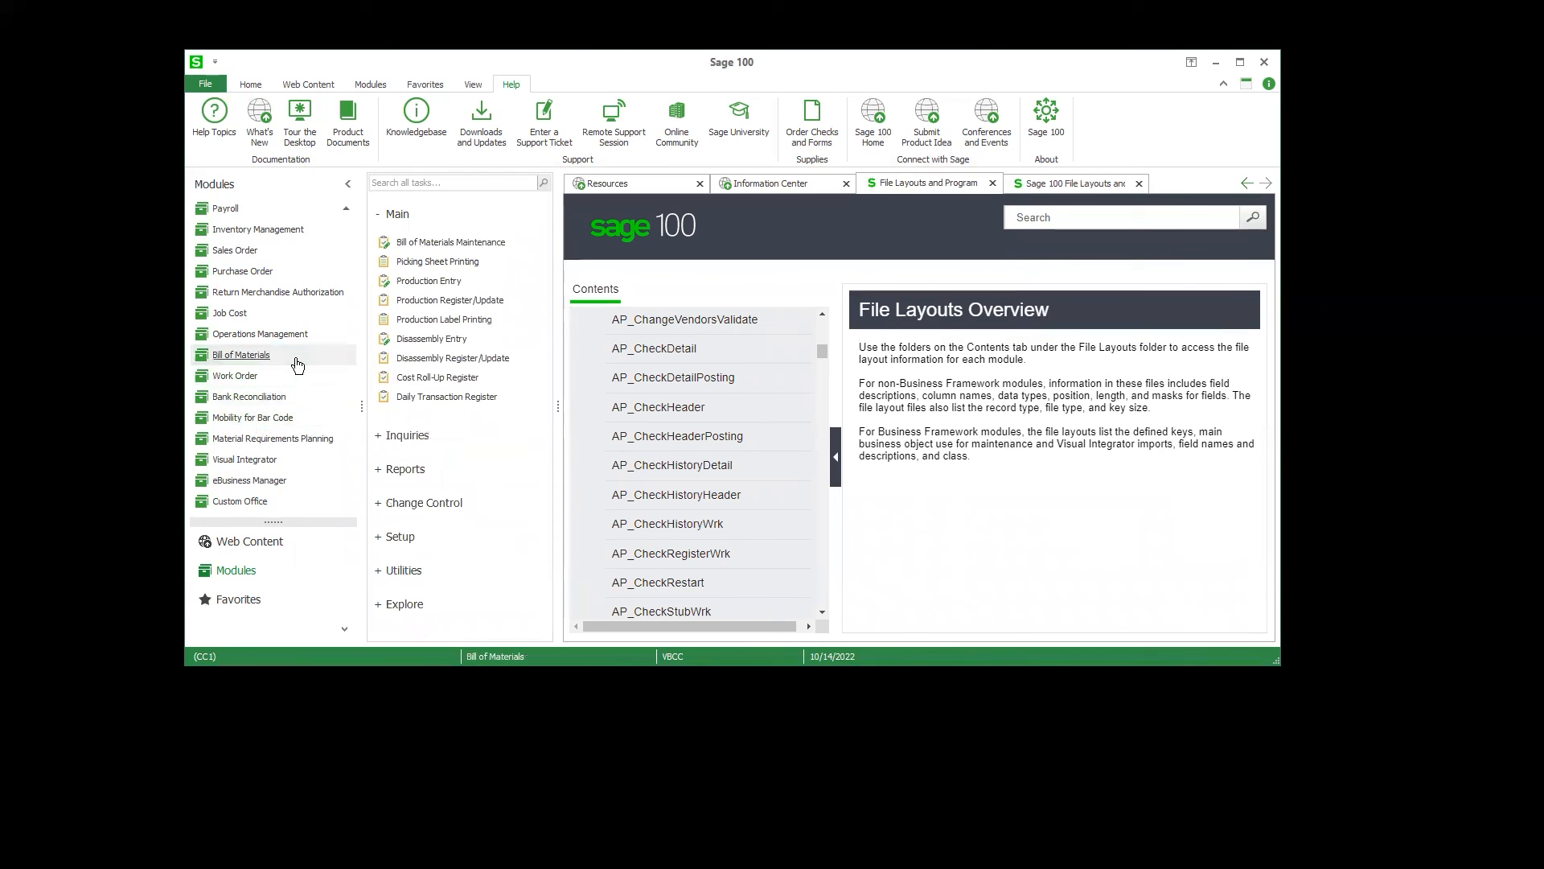
left_click(483, 243)
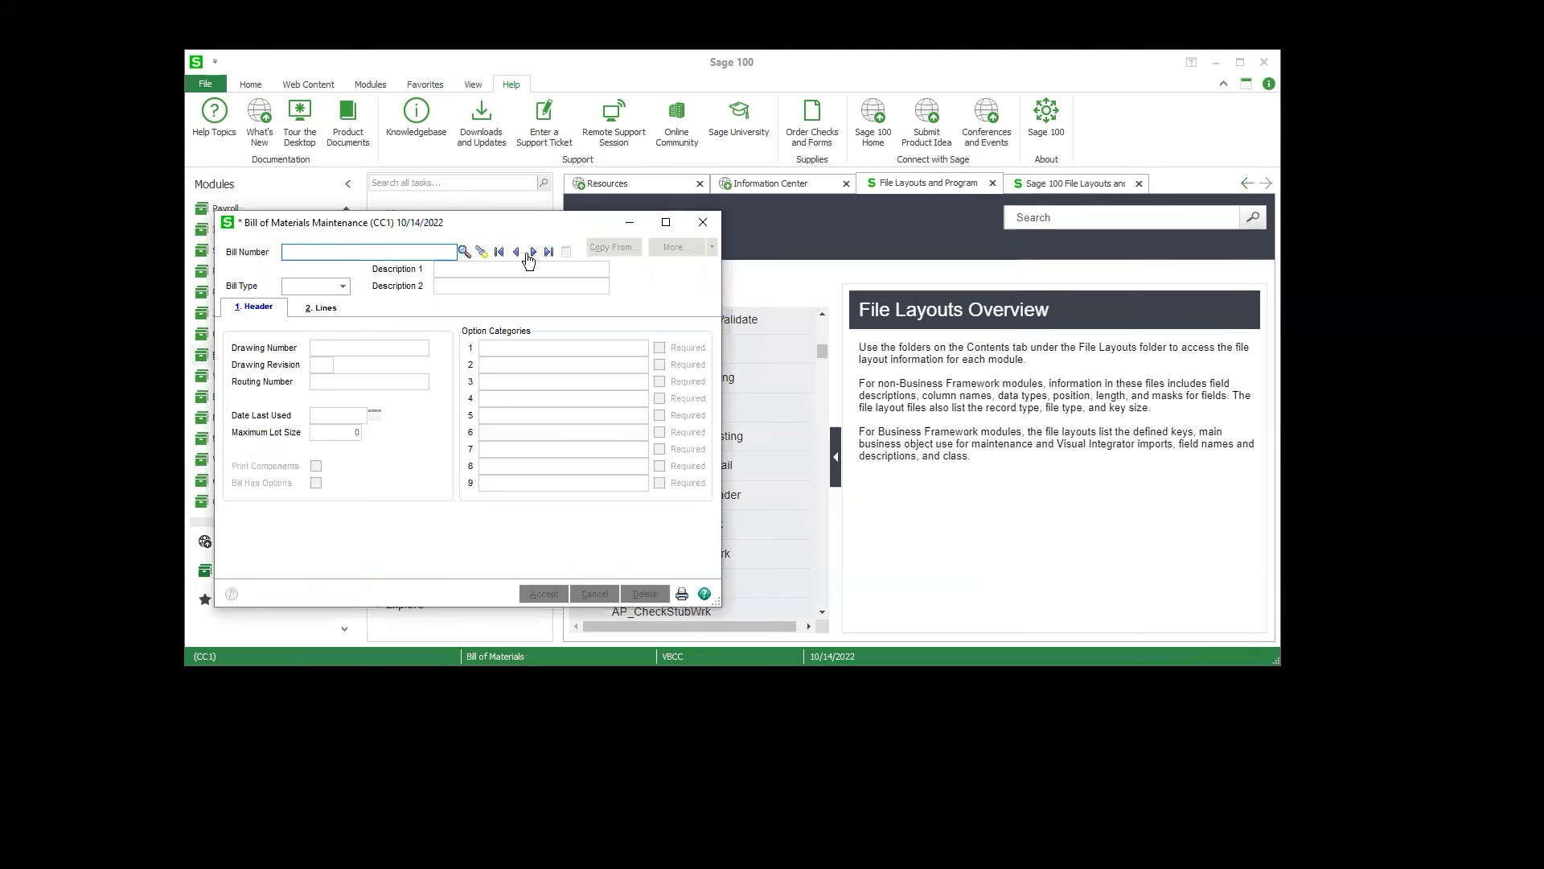
left_click(533, 252)
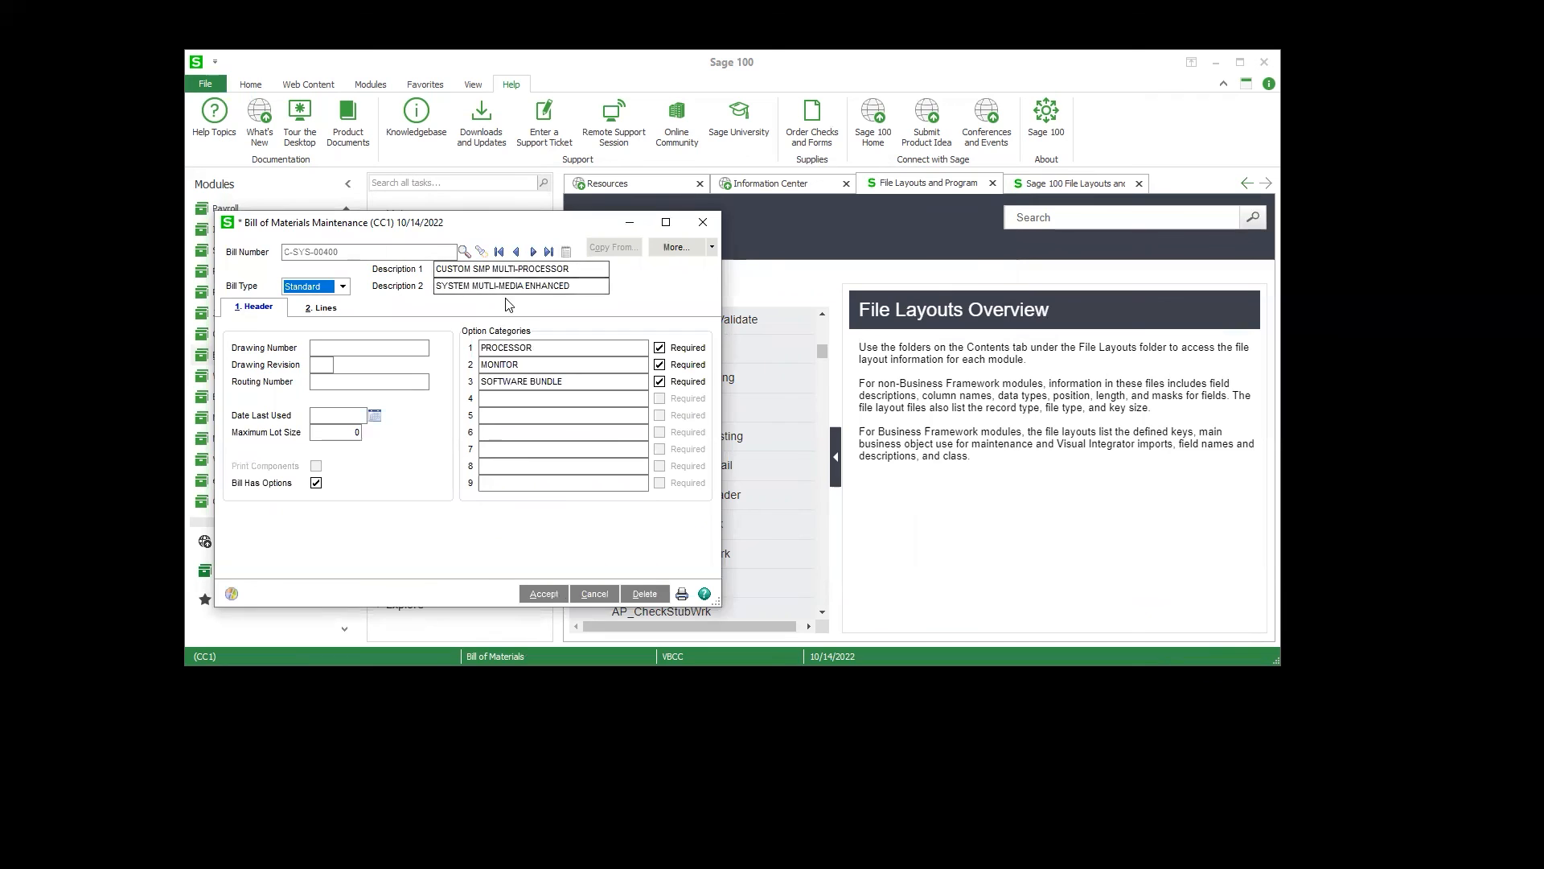
left_click(592, 593)
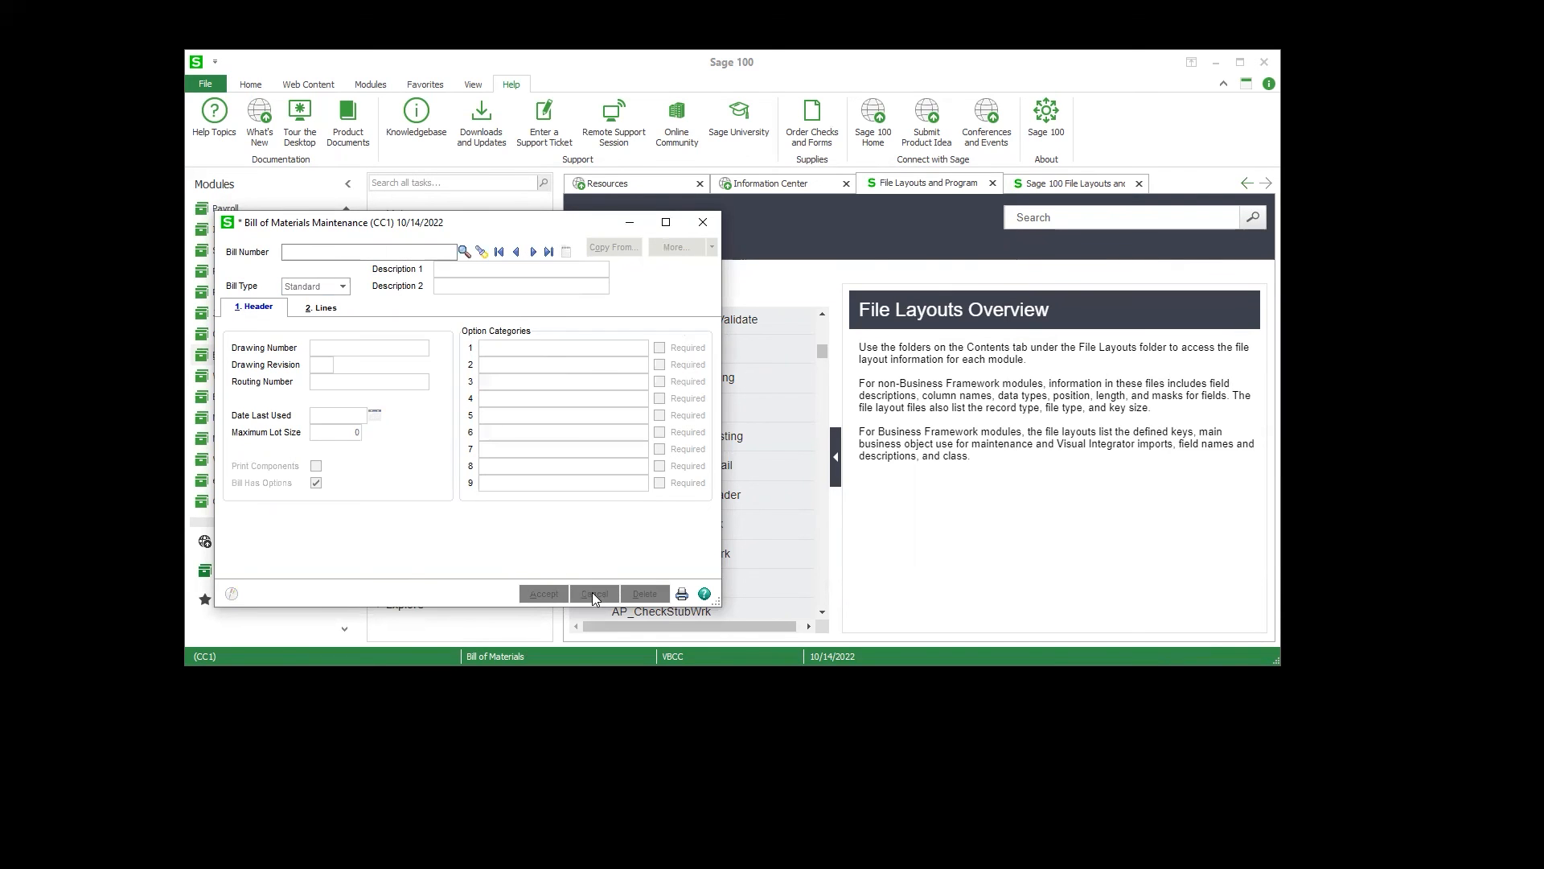
type("TET")
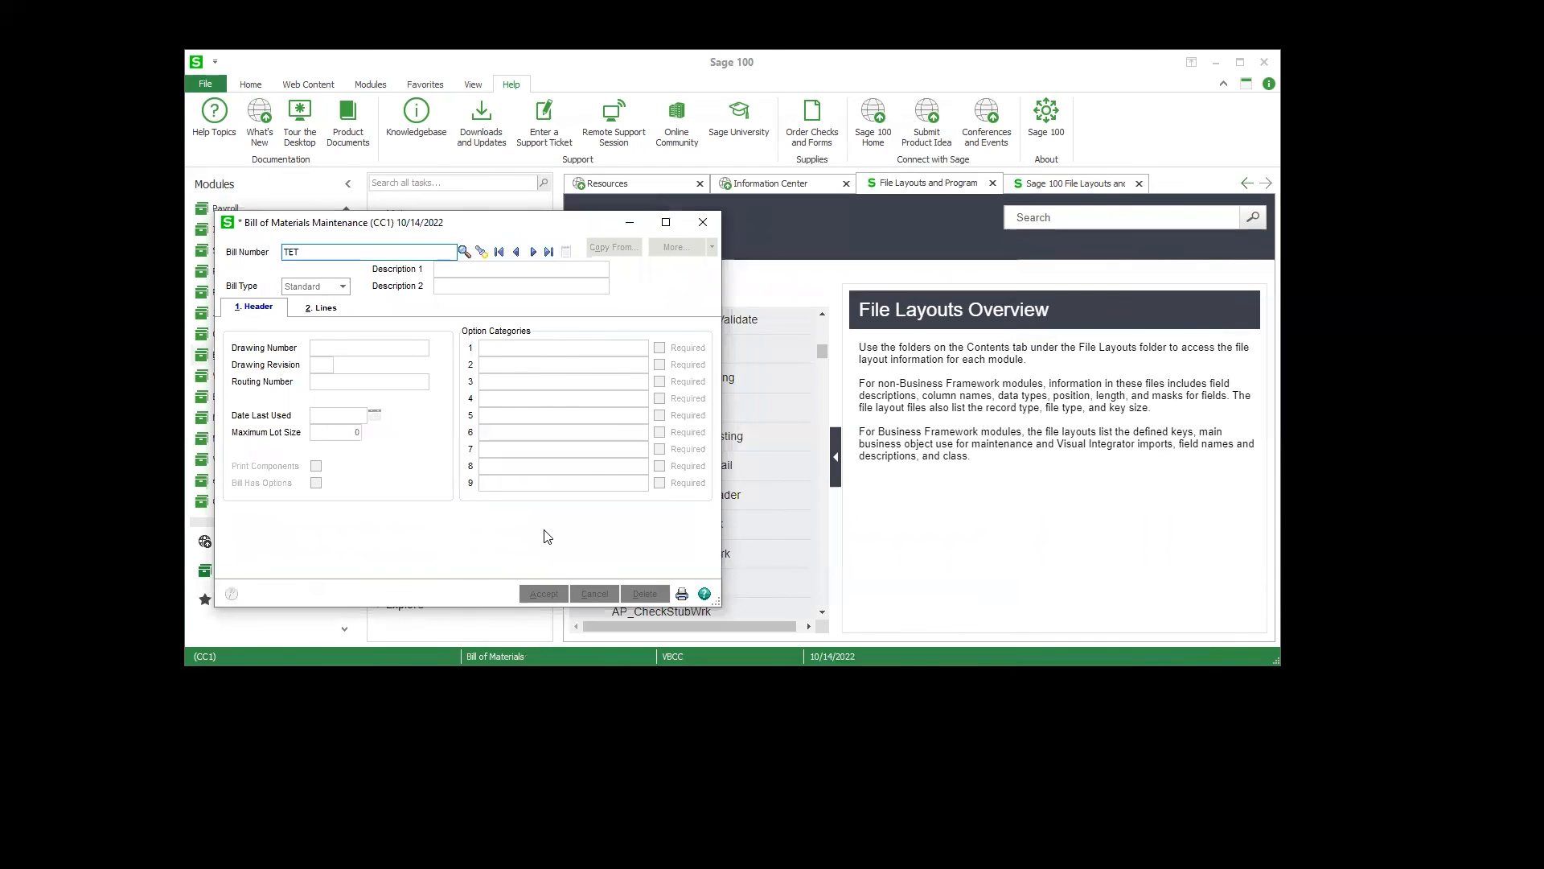
key("BackSpace")
type("S")
key("Tab")
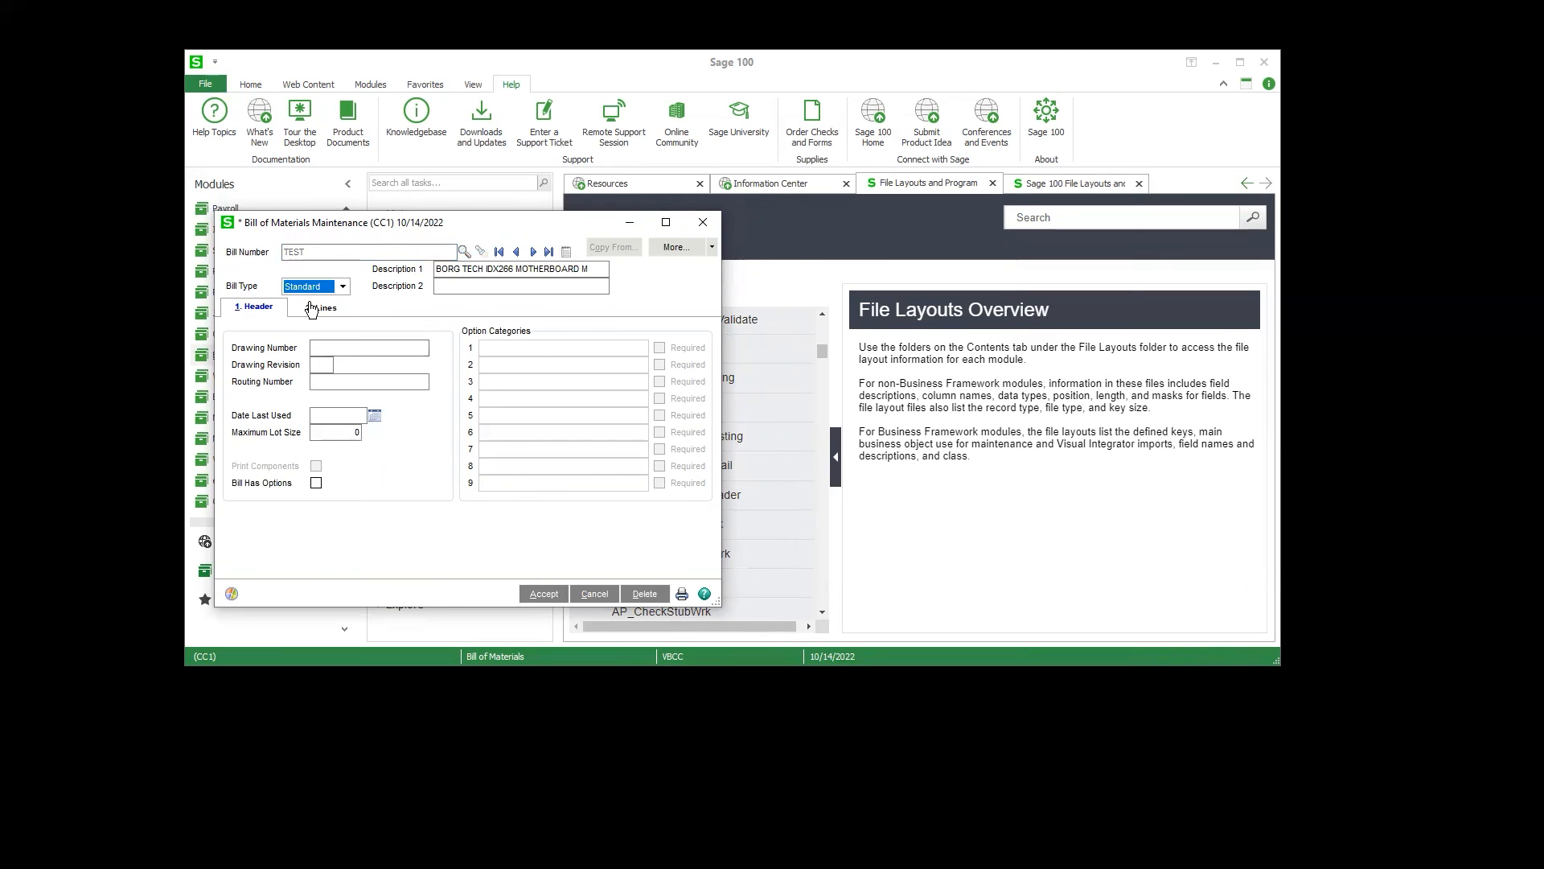
Step: Review the component quantities in the TEST bill's lines and calculate the bill total
left_click(342, 312)
left_click(414, 420)
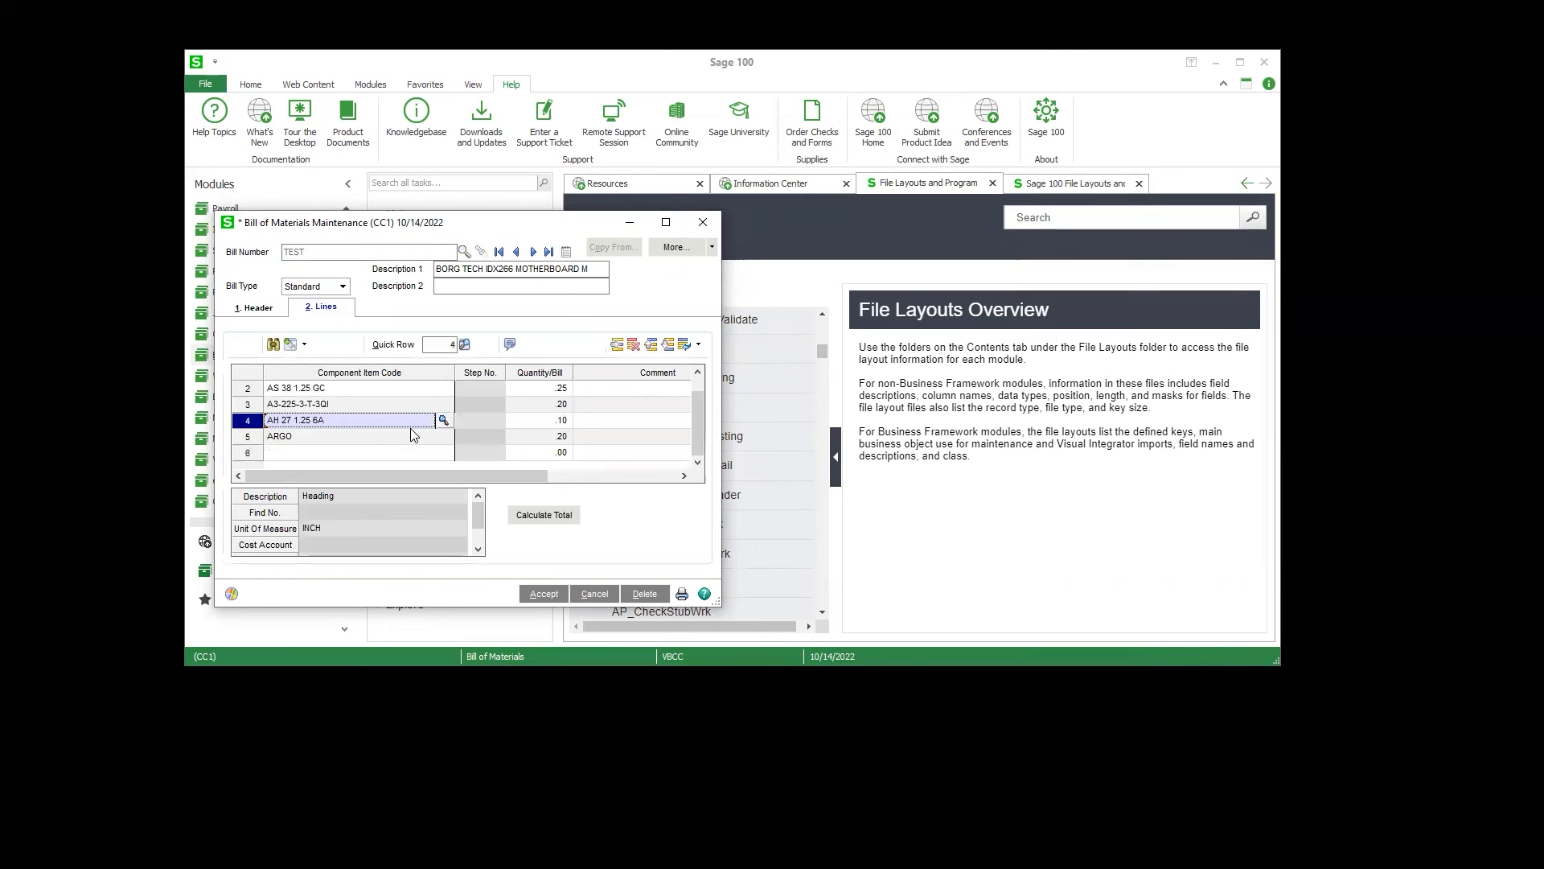
left_click(531, 391)
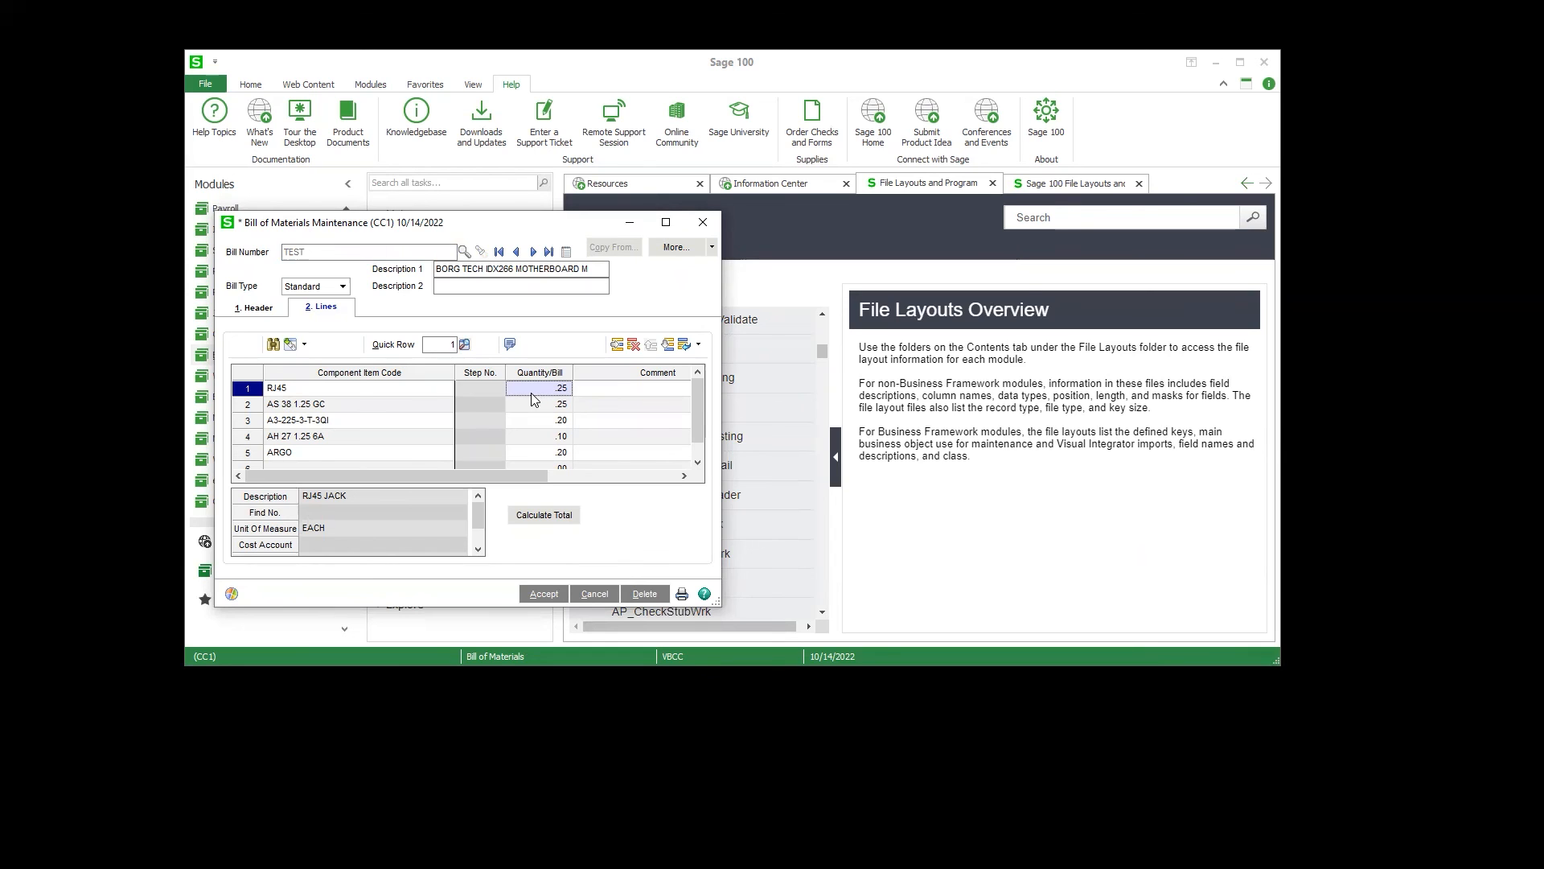
scroll(518, 415, "down", 1)
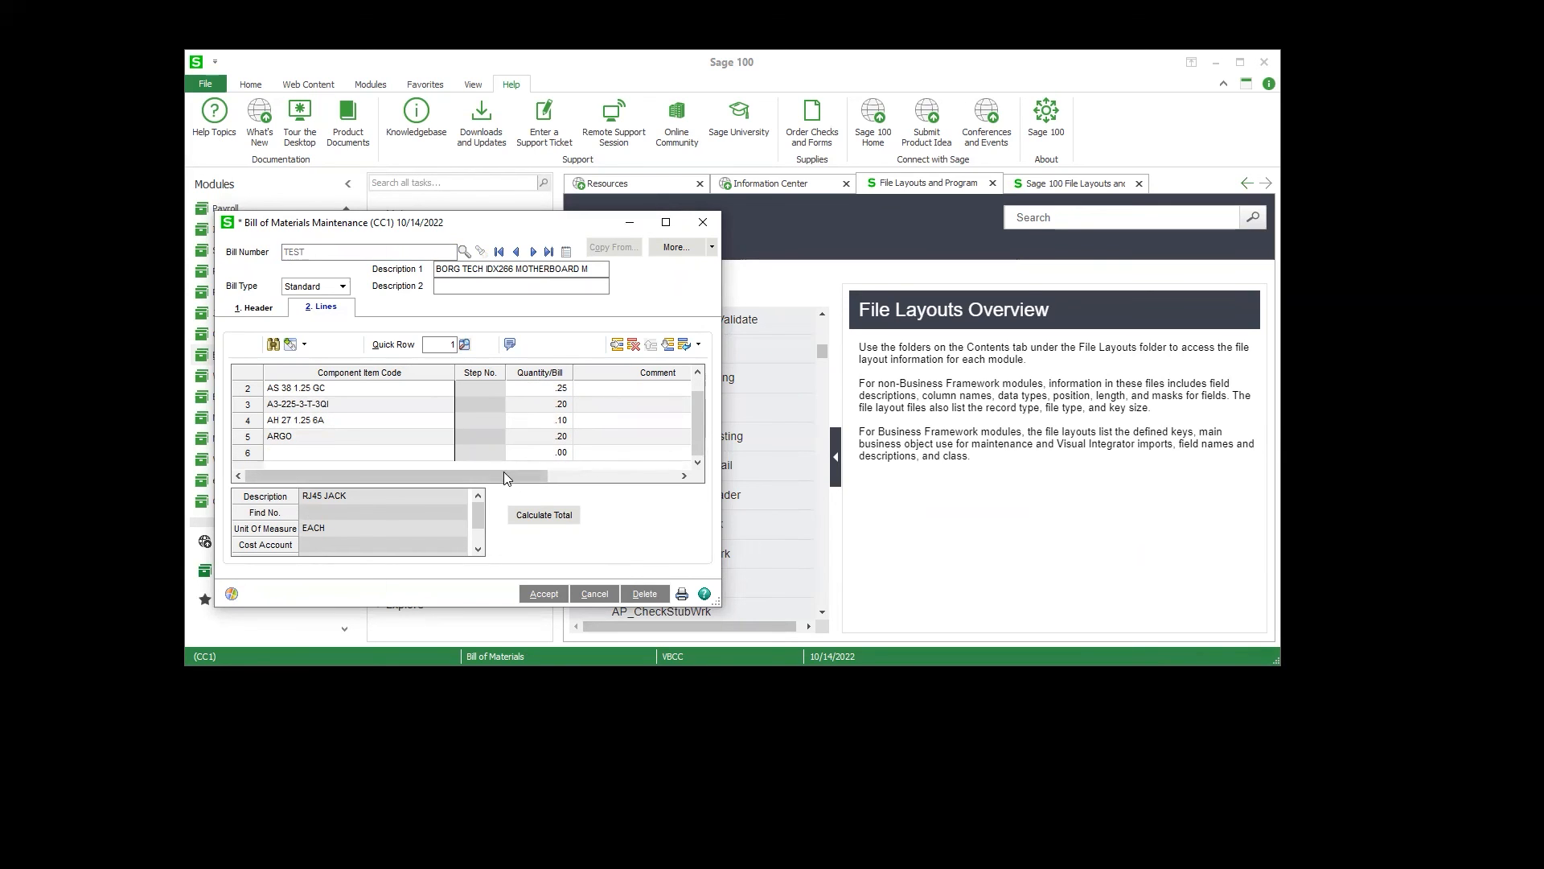
scroll(503, 464, "up", 1)
scroll(535, 434, "down", 1)
scroll(539, 417, "up", 1)
scroll(541, 417, "down", 1)
left_click(534, 516)
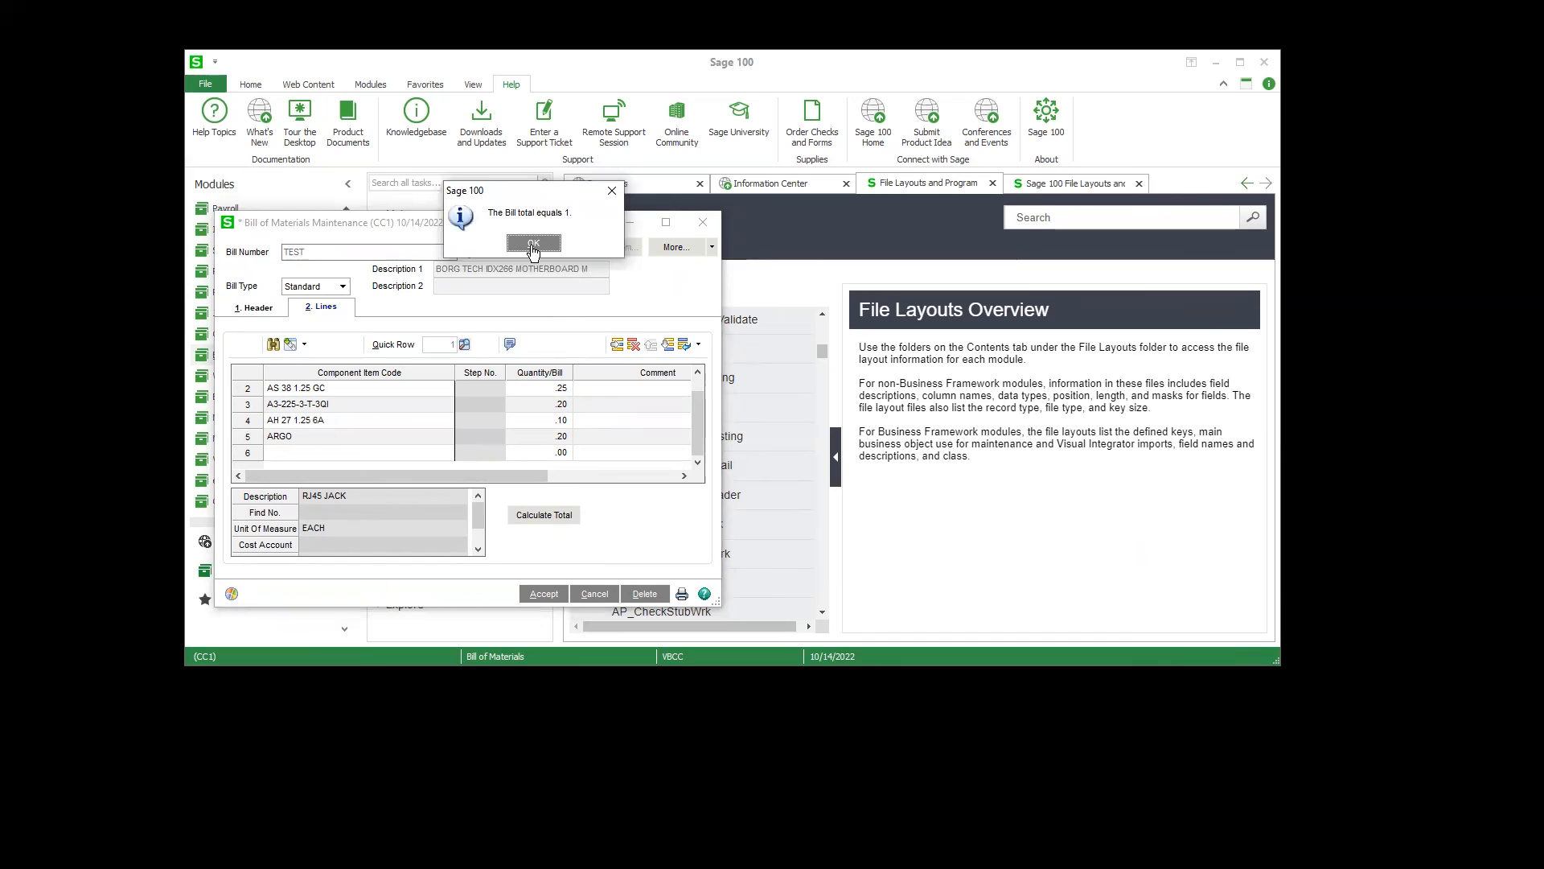
left_click(533, 245)
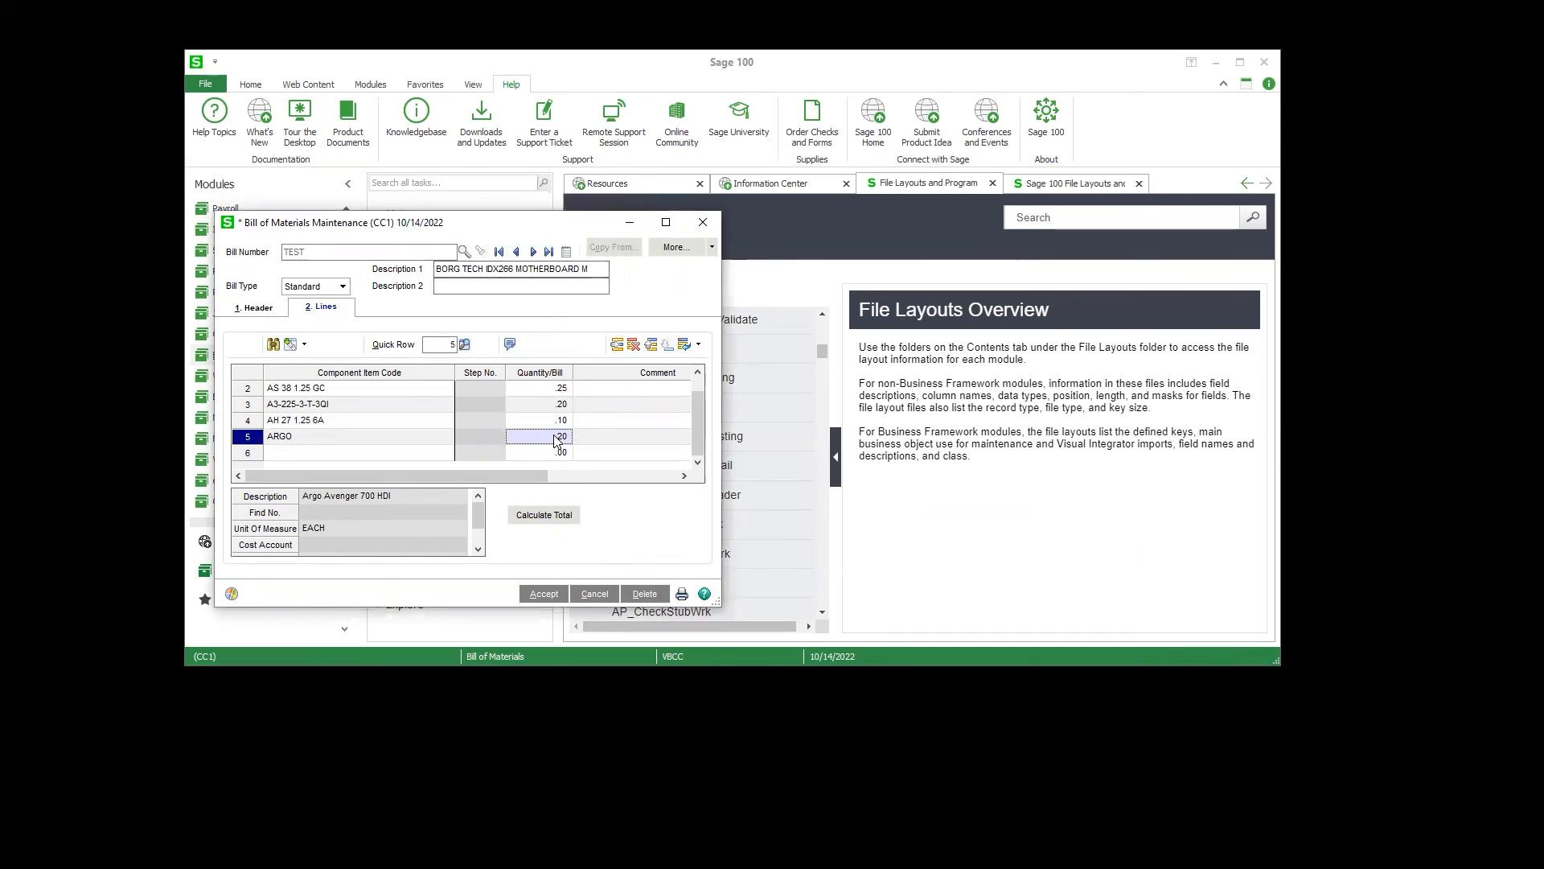
Step: Set the ARGO component's quantity per bill to 25.00, recalculate the bill total, and close the bill
type("25.00")
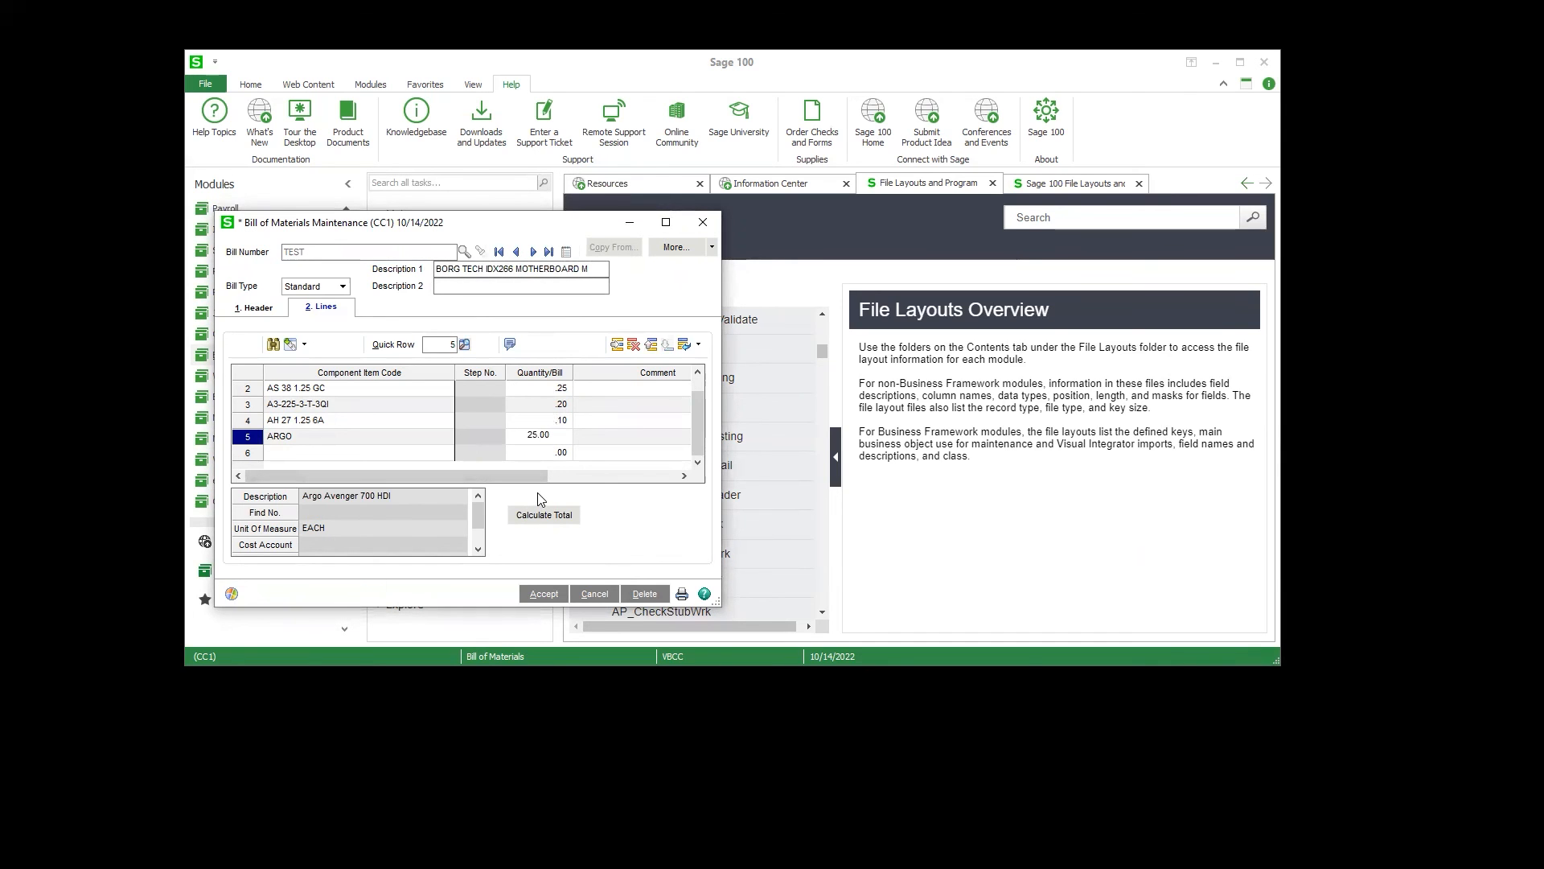
key("Down")
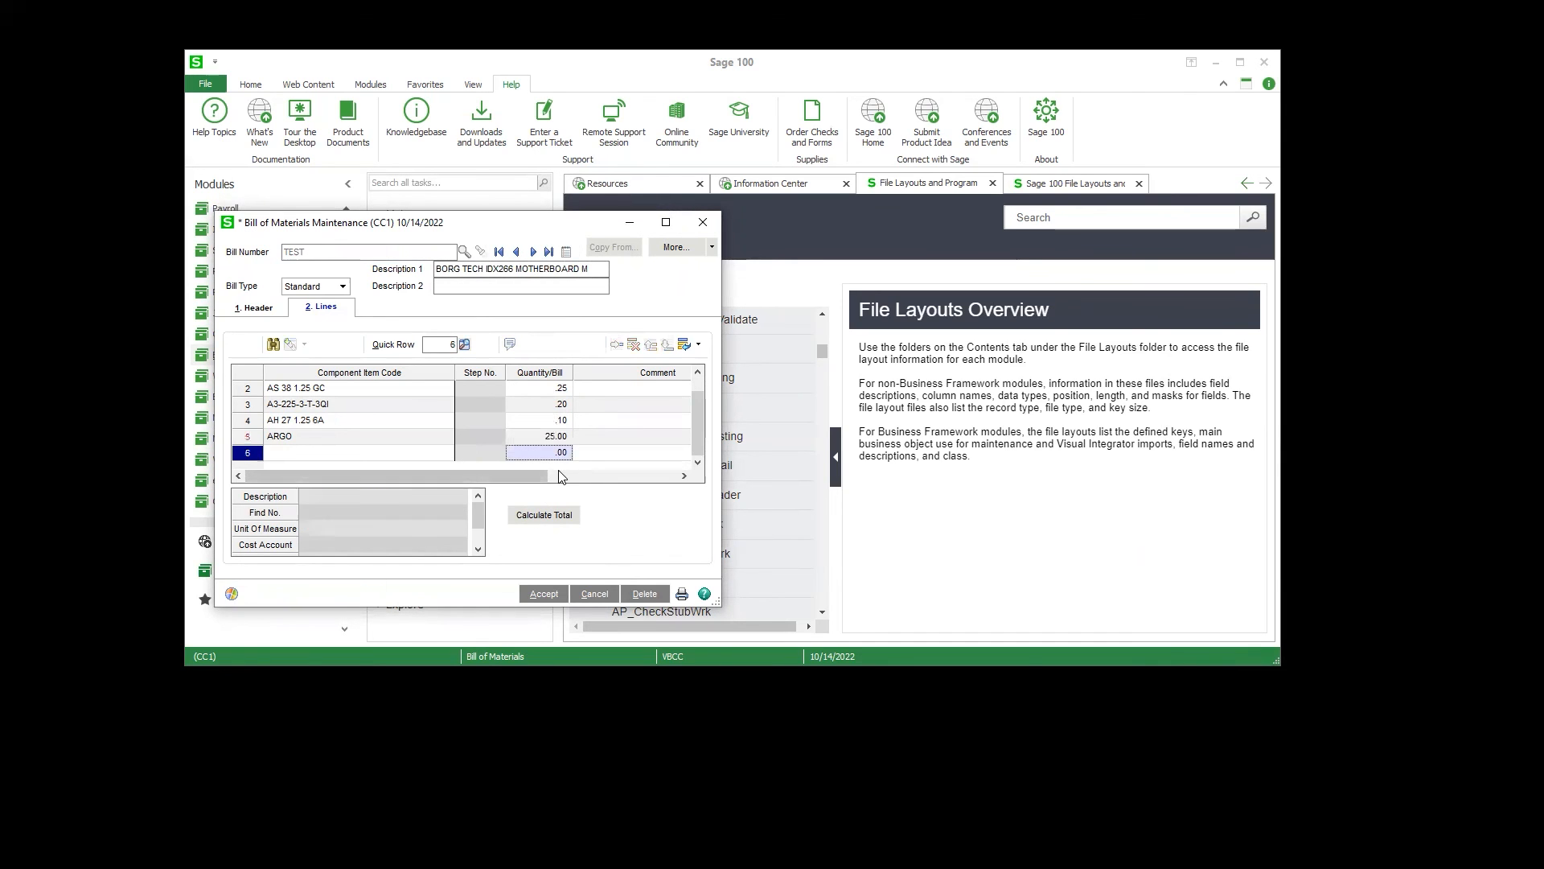
left_click(553, 519)
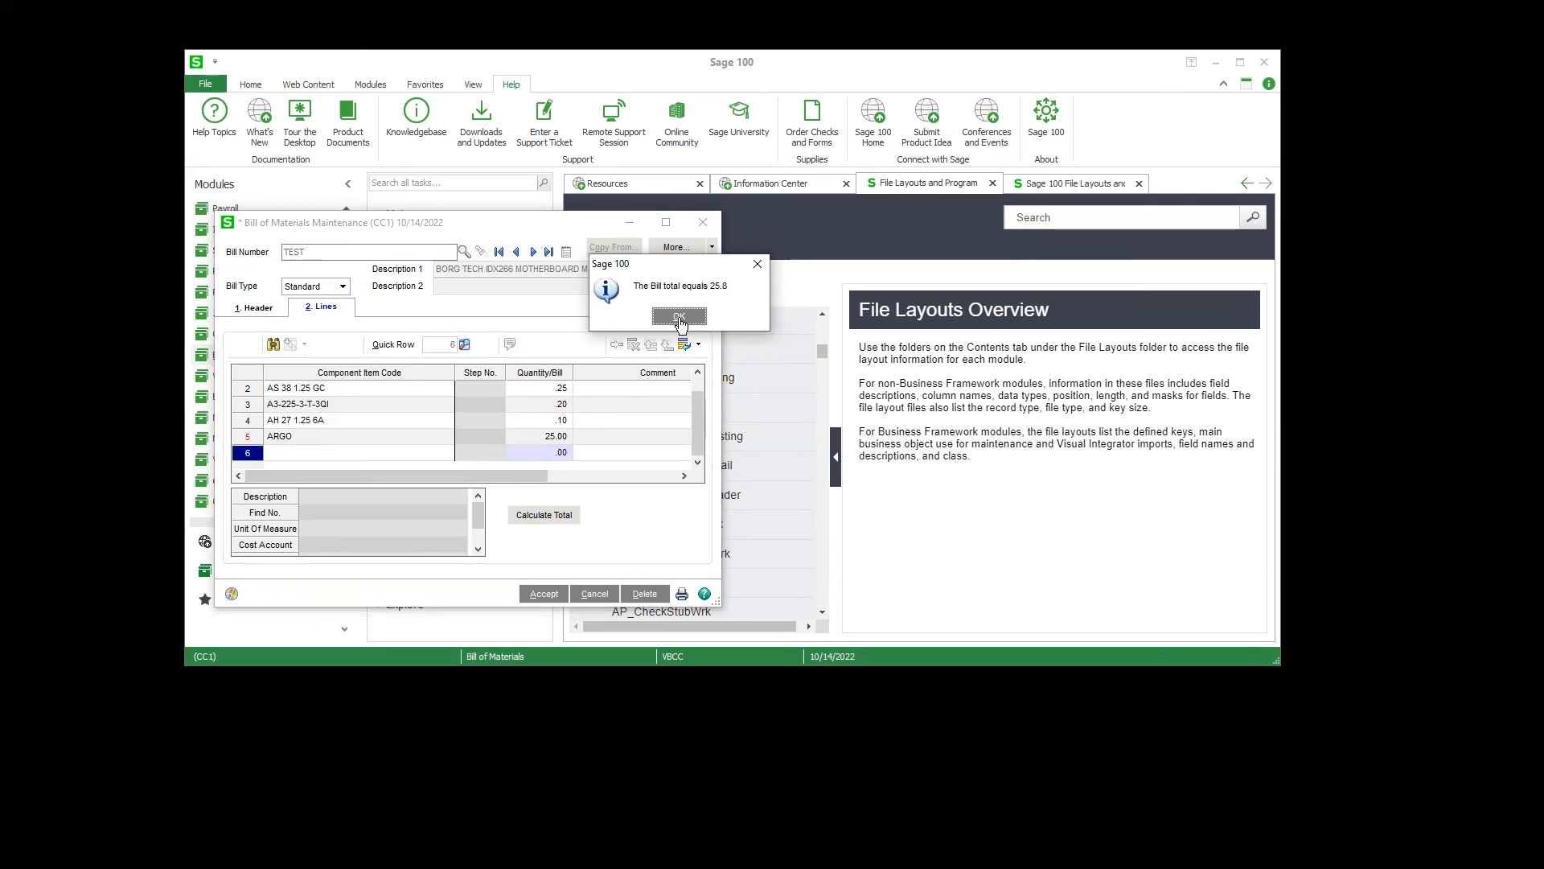
left_click(680, 316)
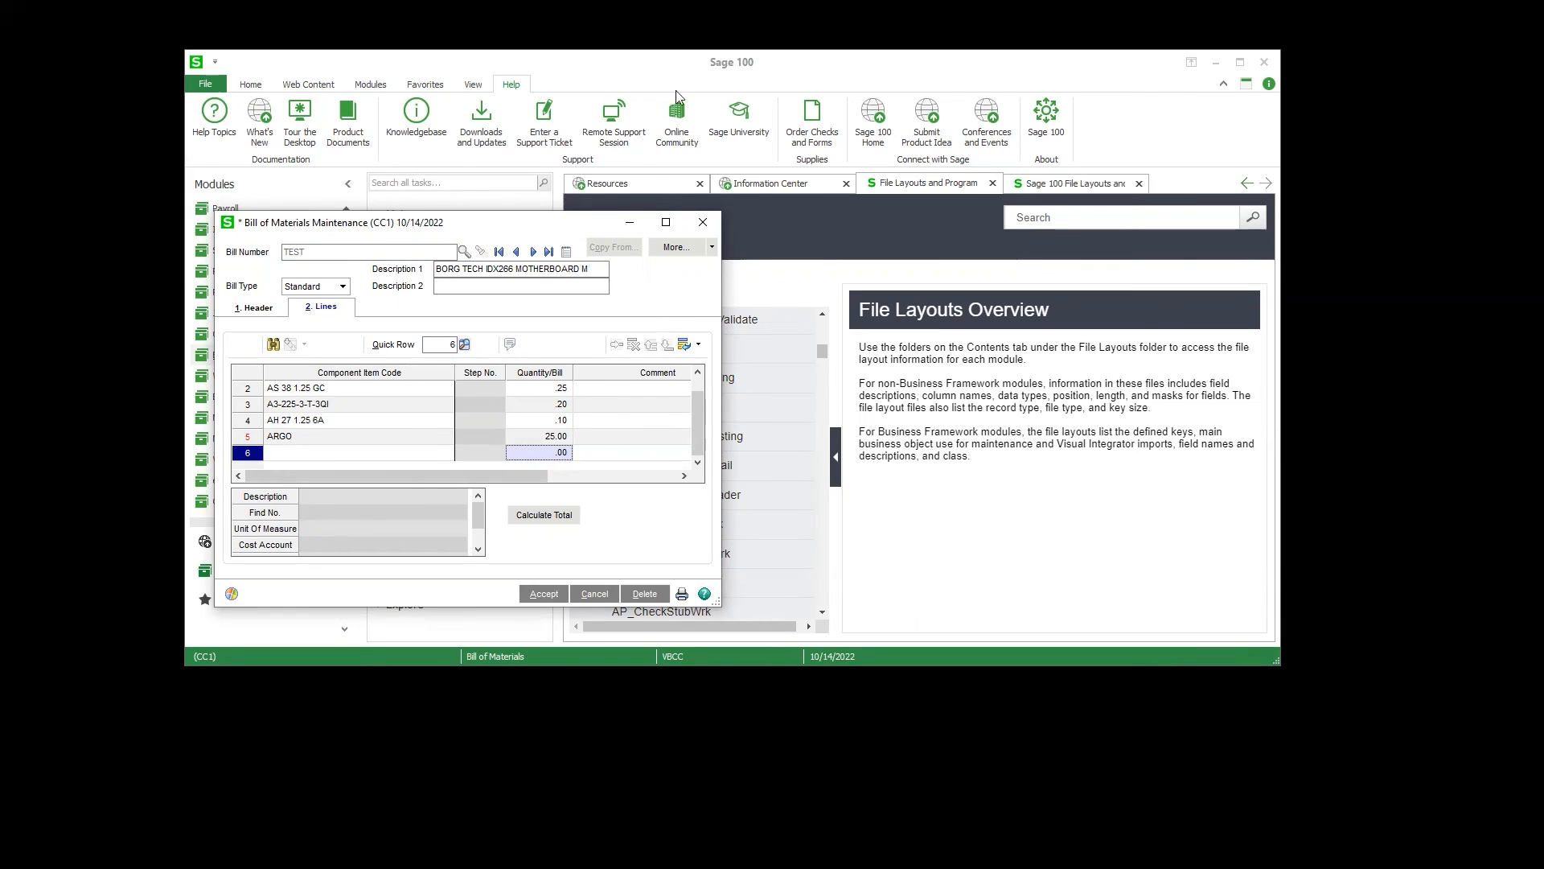
left_click(703, 222)
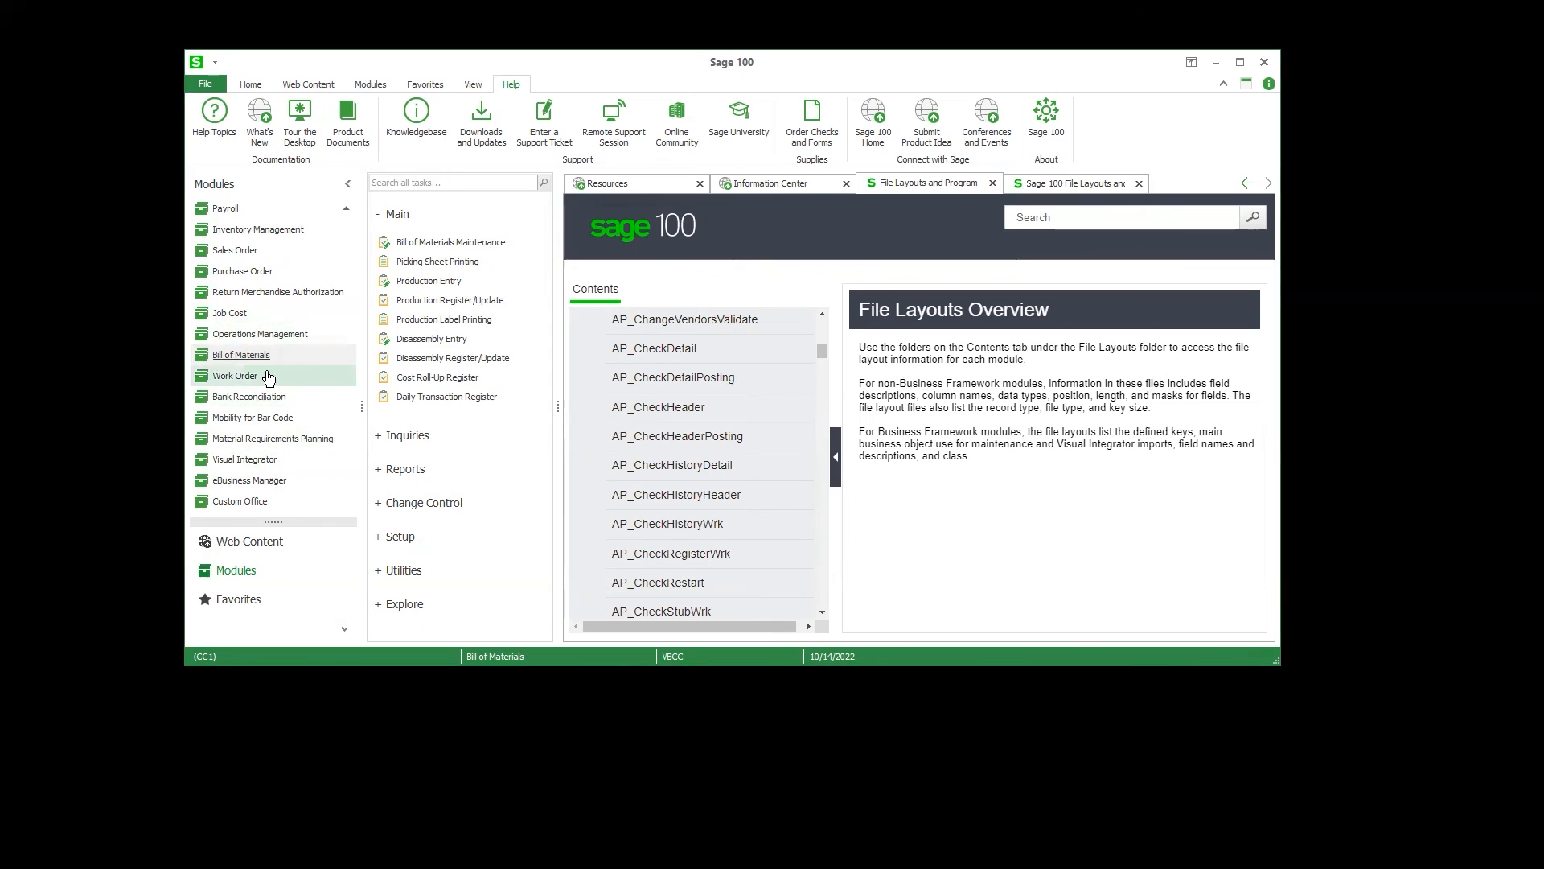
Step: Open Sales Order Entry and load order number TEST
left_click(275, 254)
left_click(443, 256)
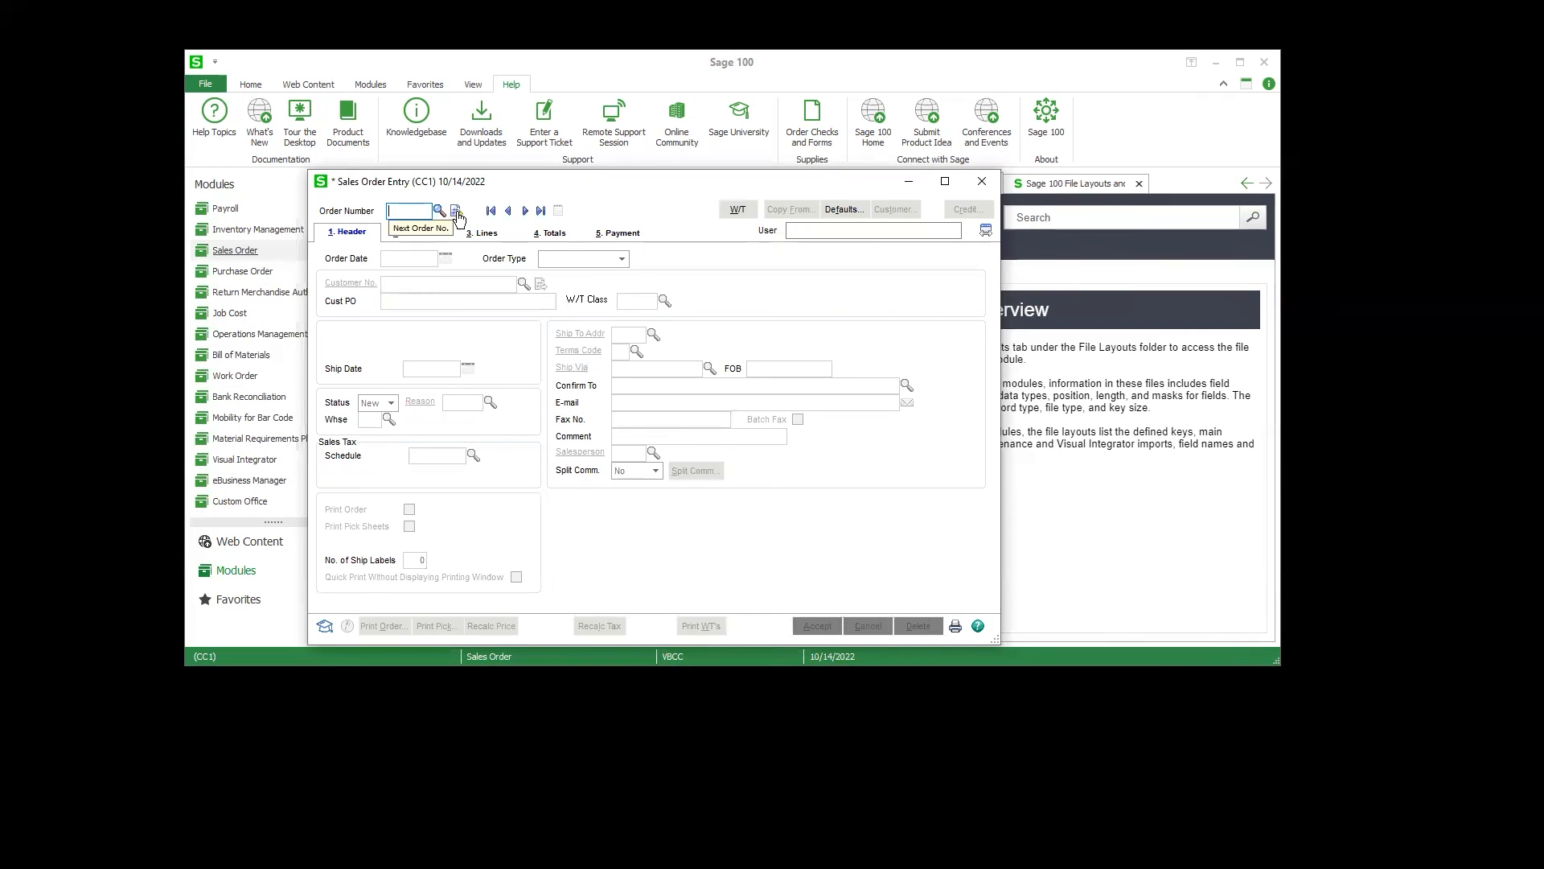
type("TEST")
key("Tab")
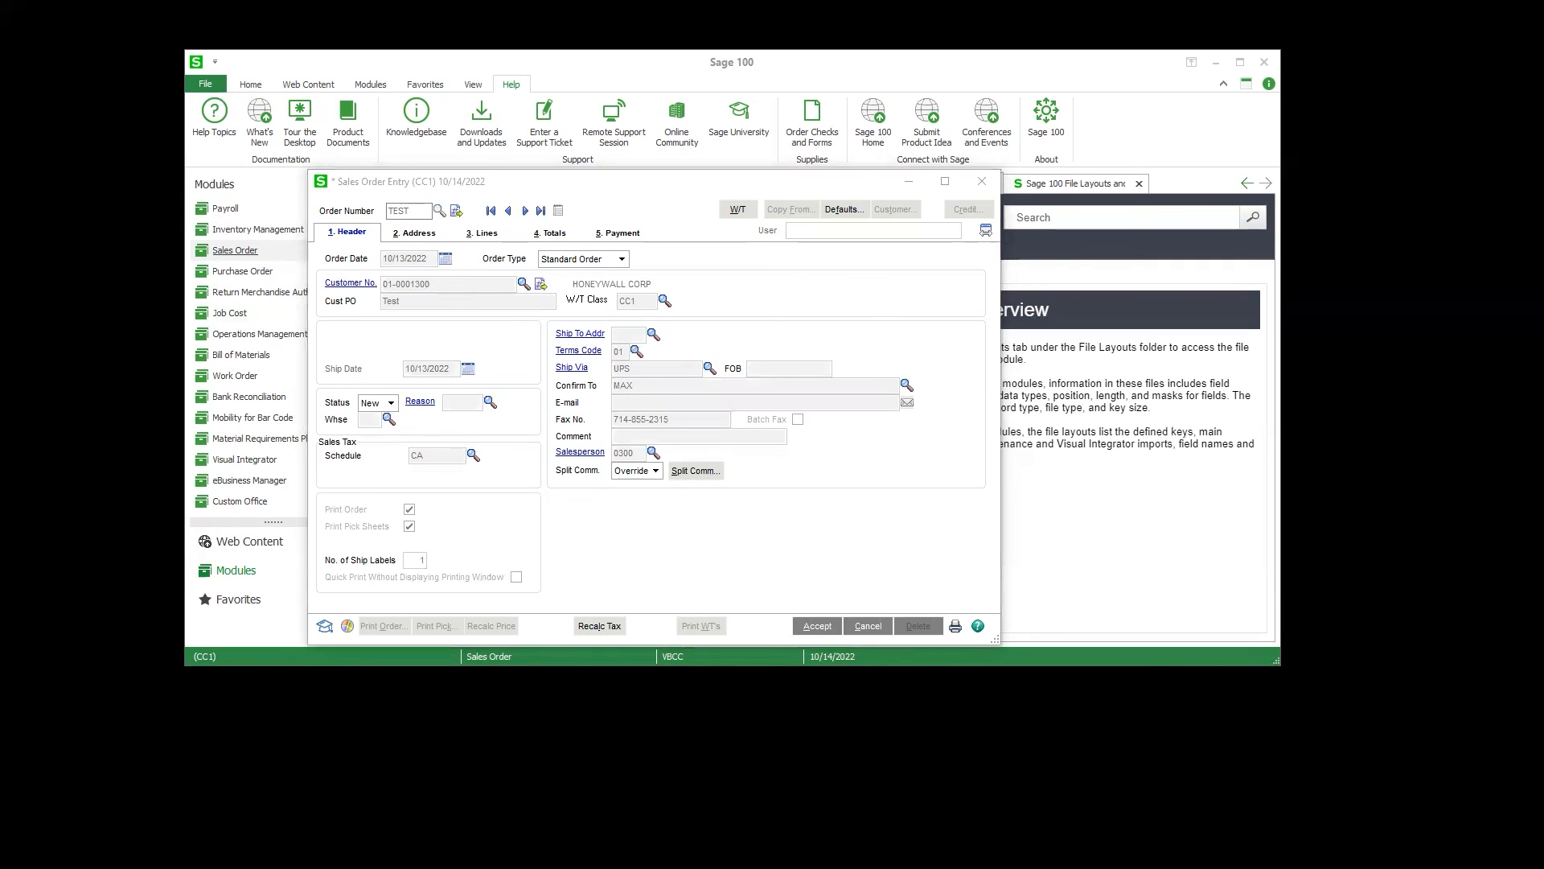
Step: Delete the /TESTCHARGE line from the TEST sales order
left_click(434, 239)
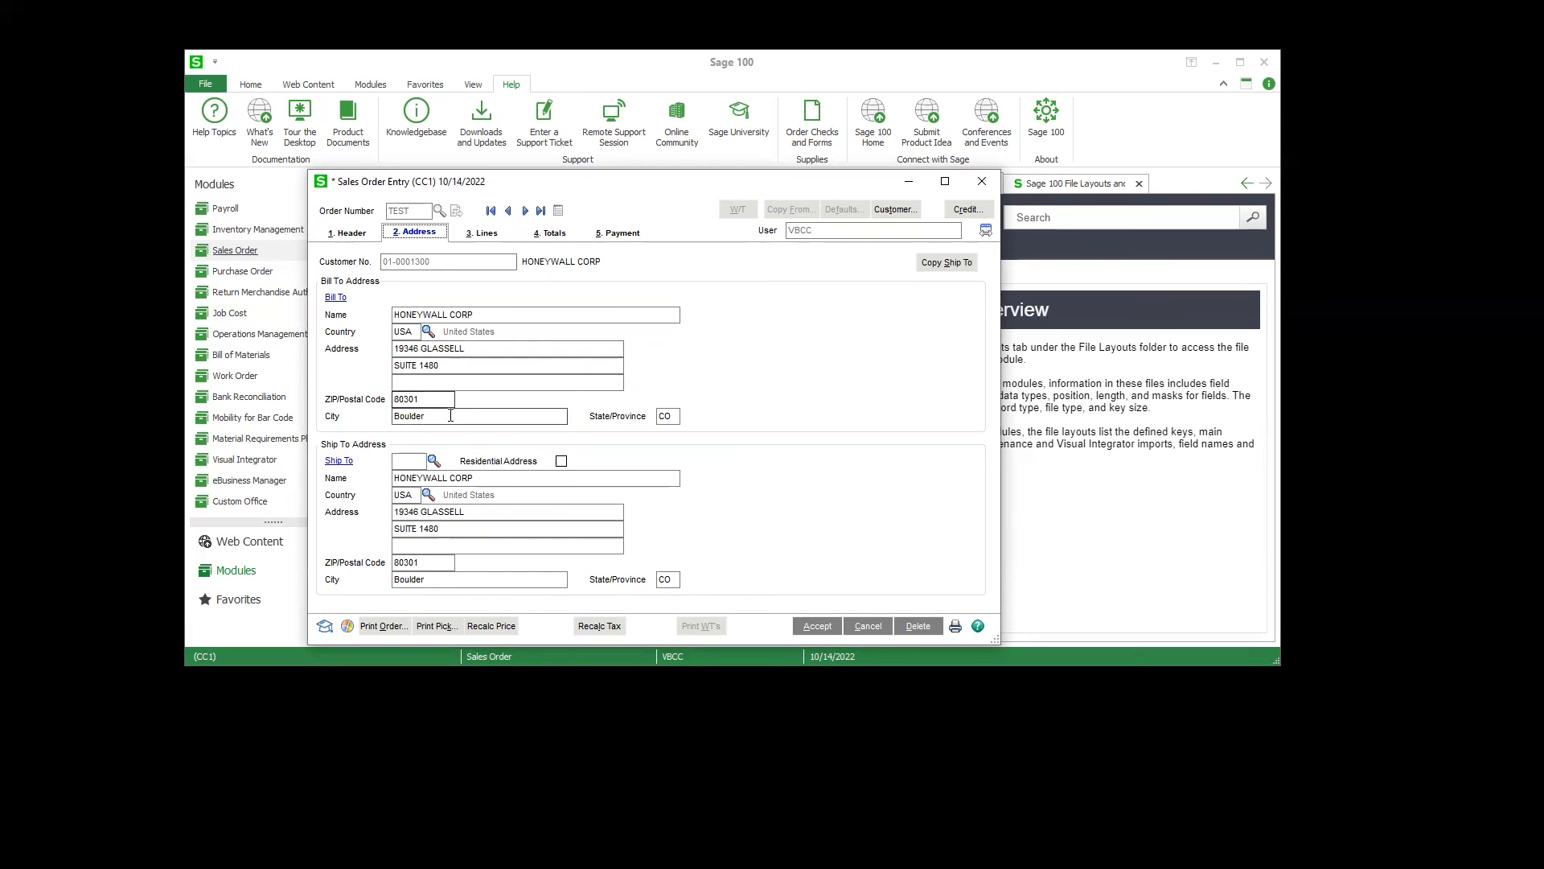
left_click(476, 233)
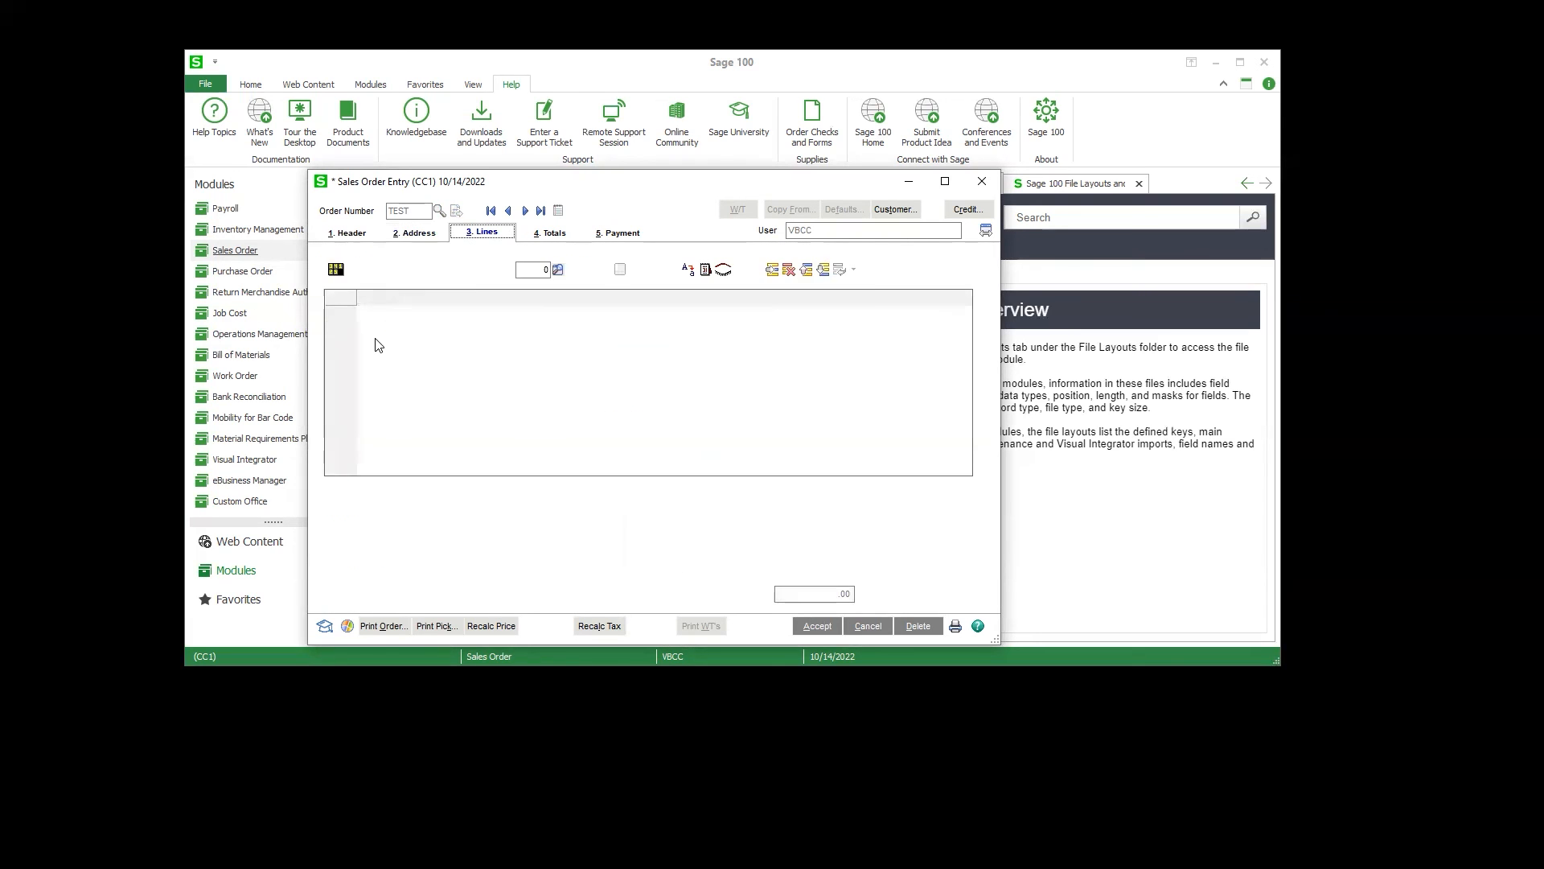
left_click(388, 331)
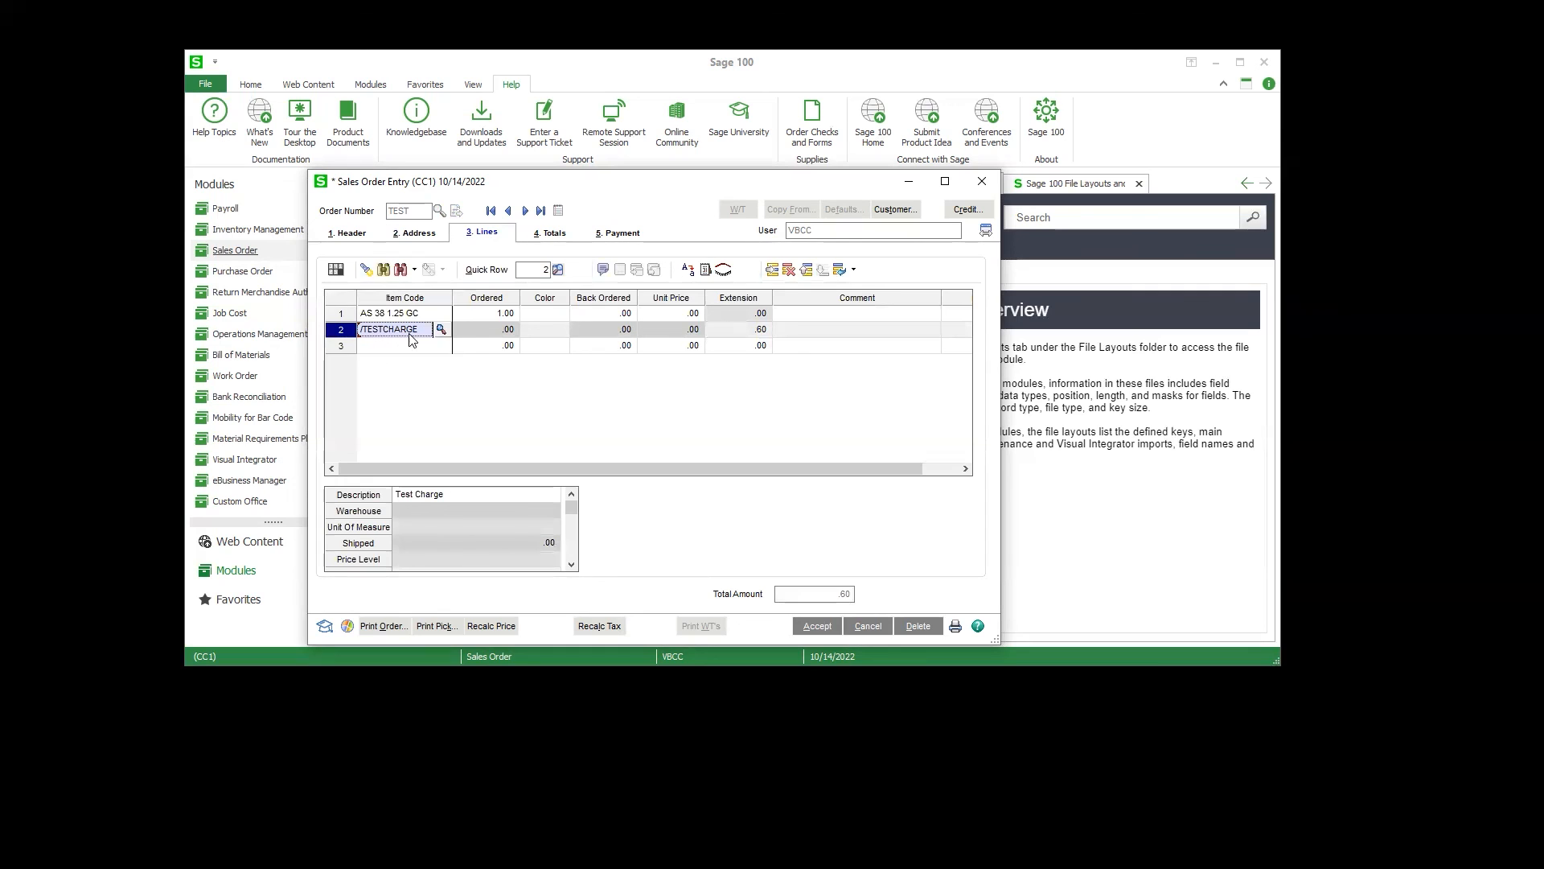
left_click(800, 274)
left_click(791, 272)
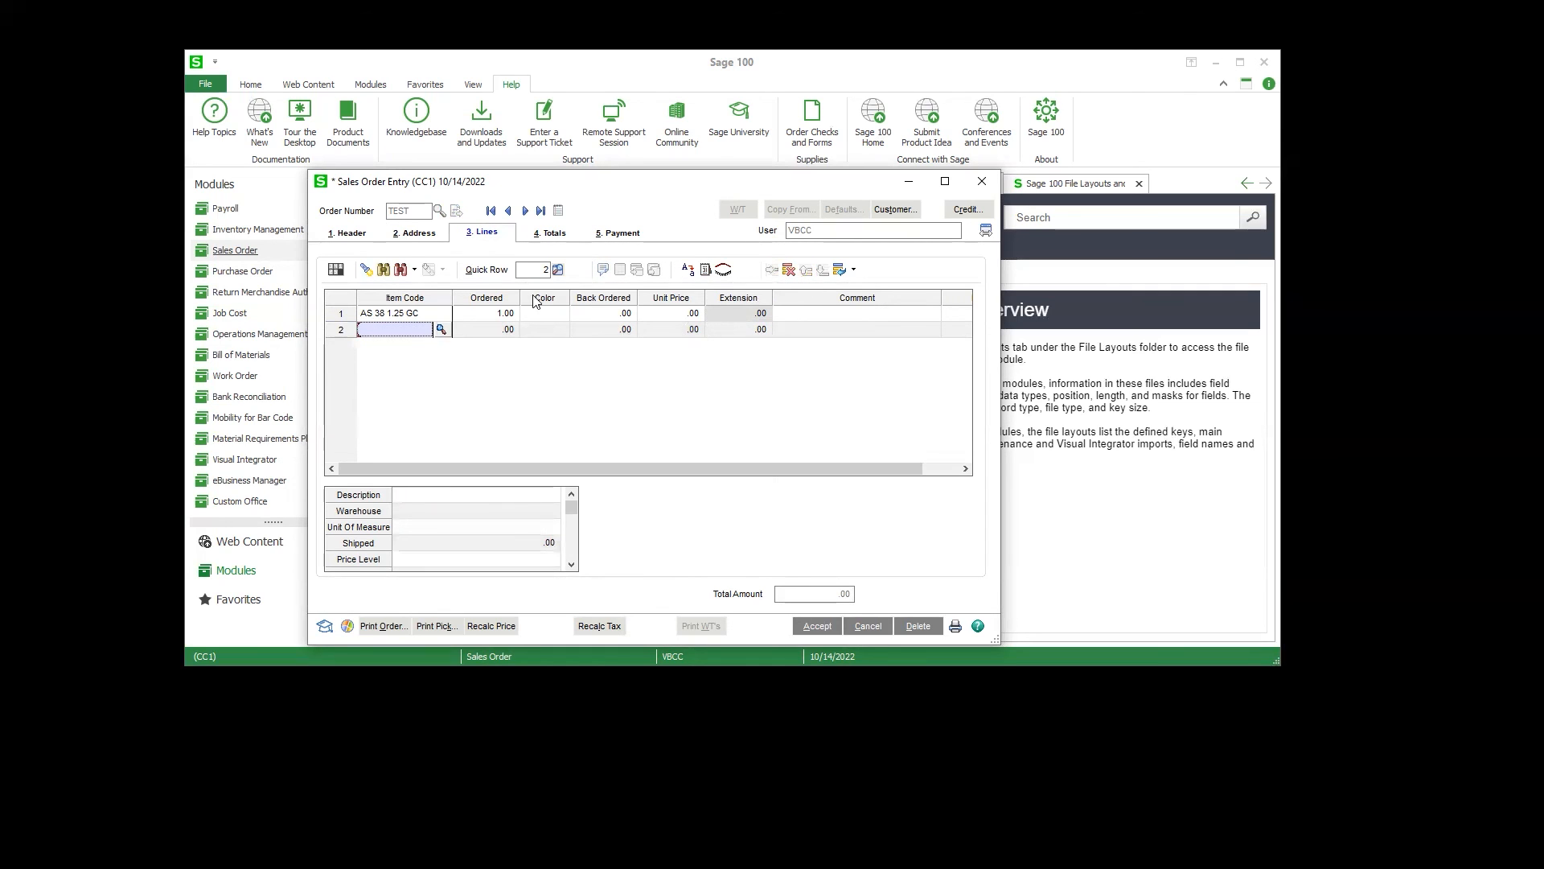
Step: Accept the TEST sales order from its totals and reopen it to check its lines
left_click(551, 233)
left_click(497, 233)
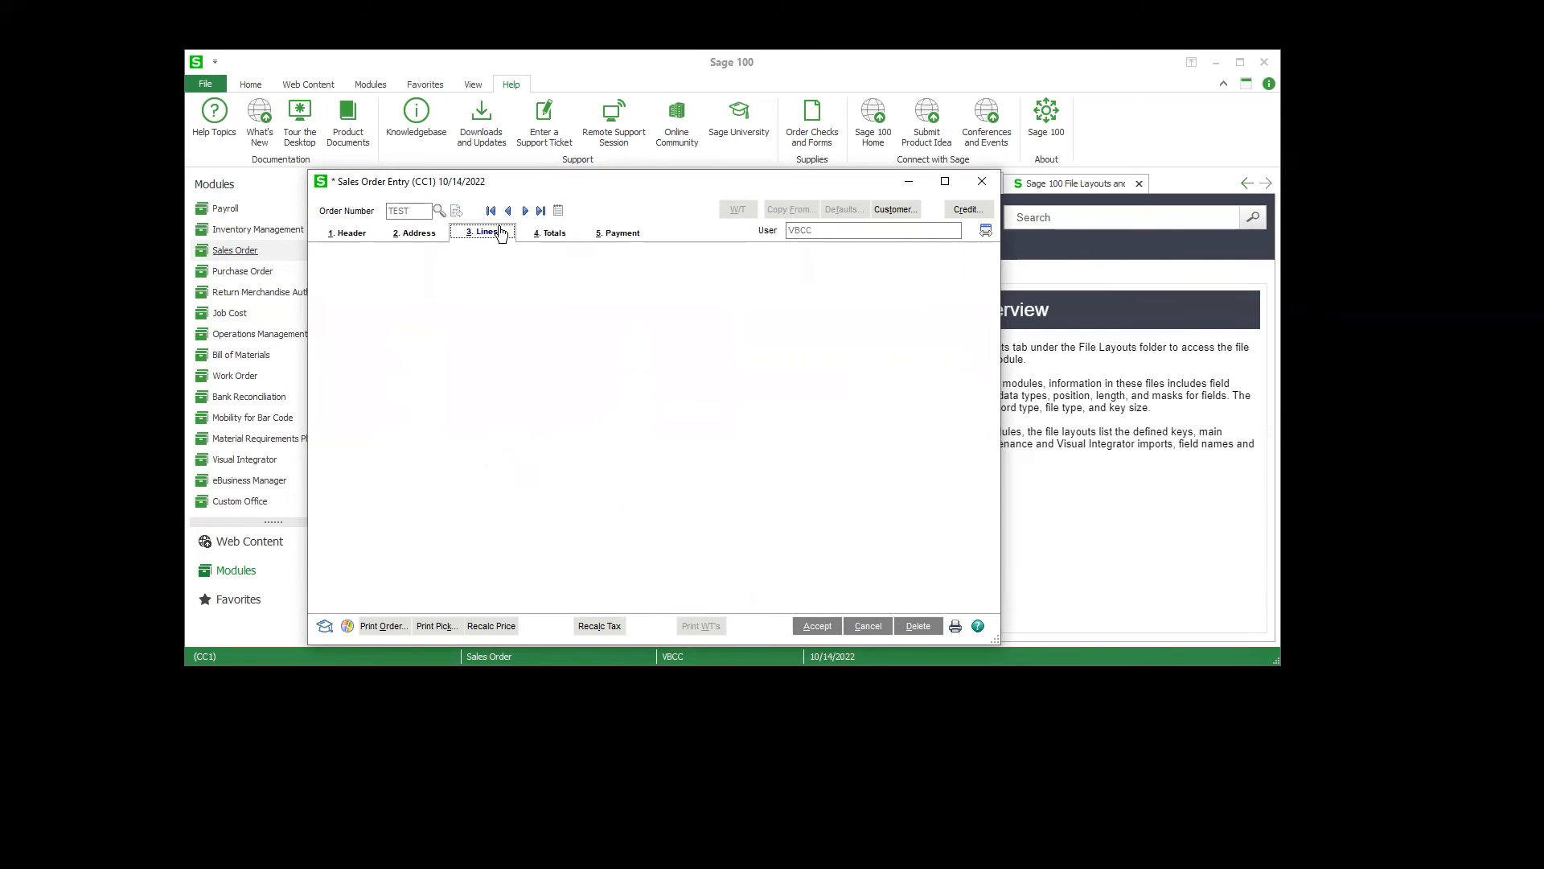
left_click(537, 233)
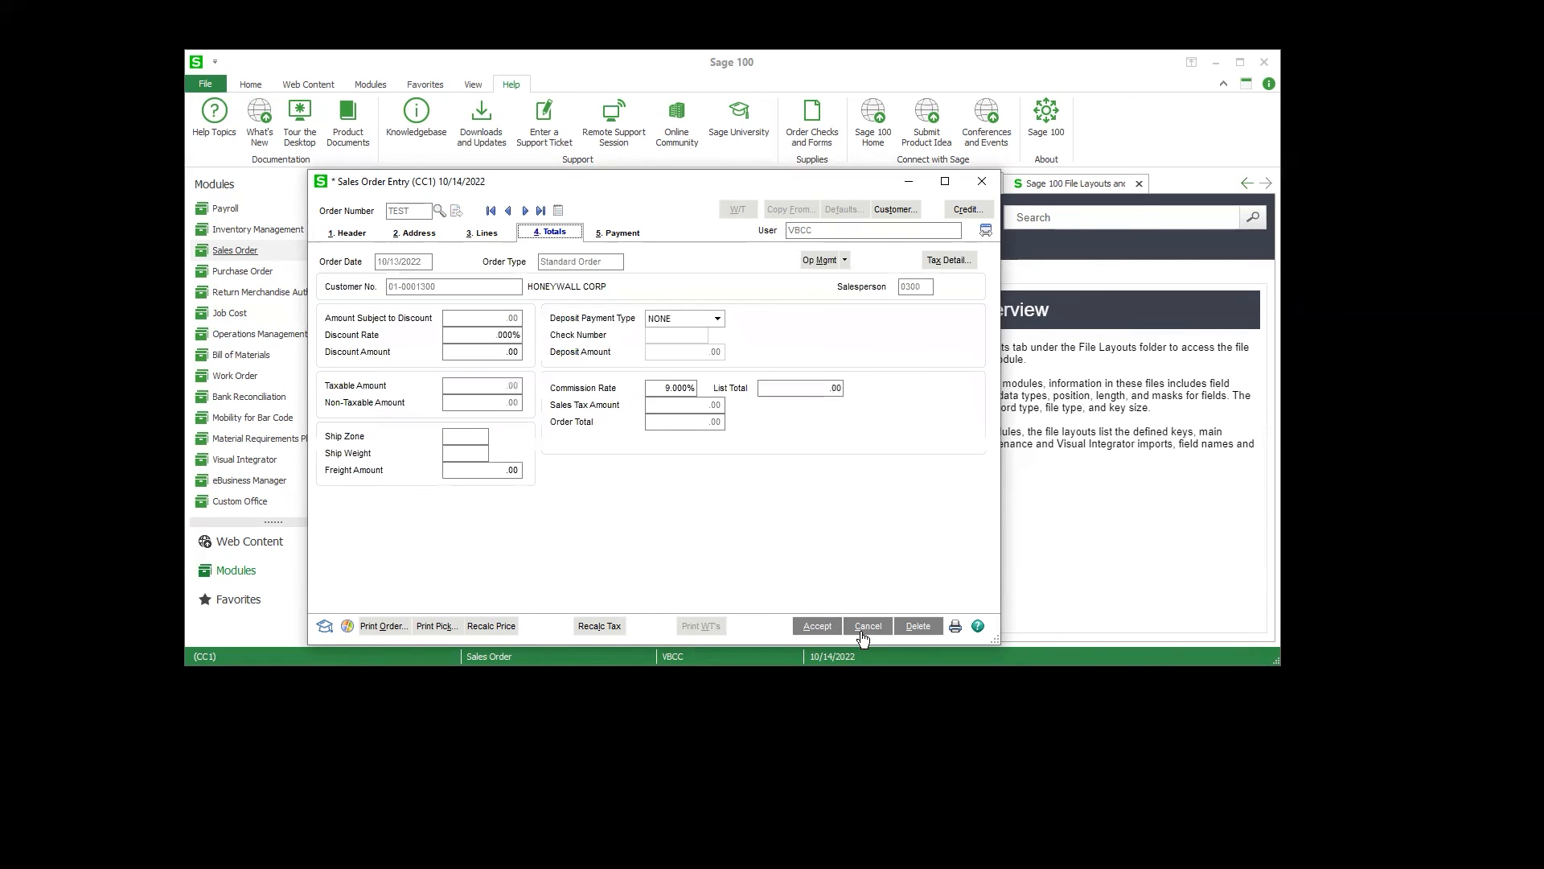
left_click(816, 626)
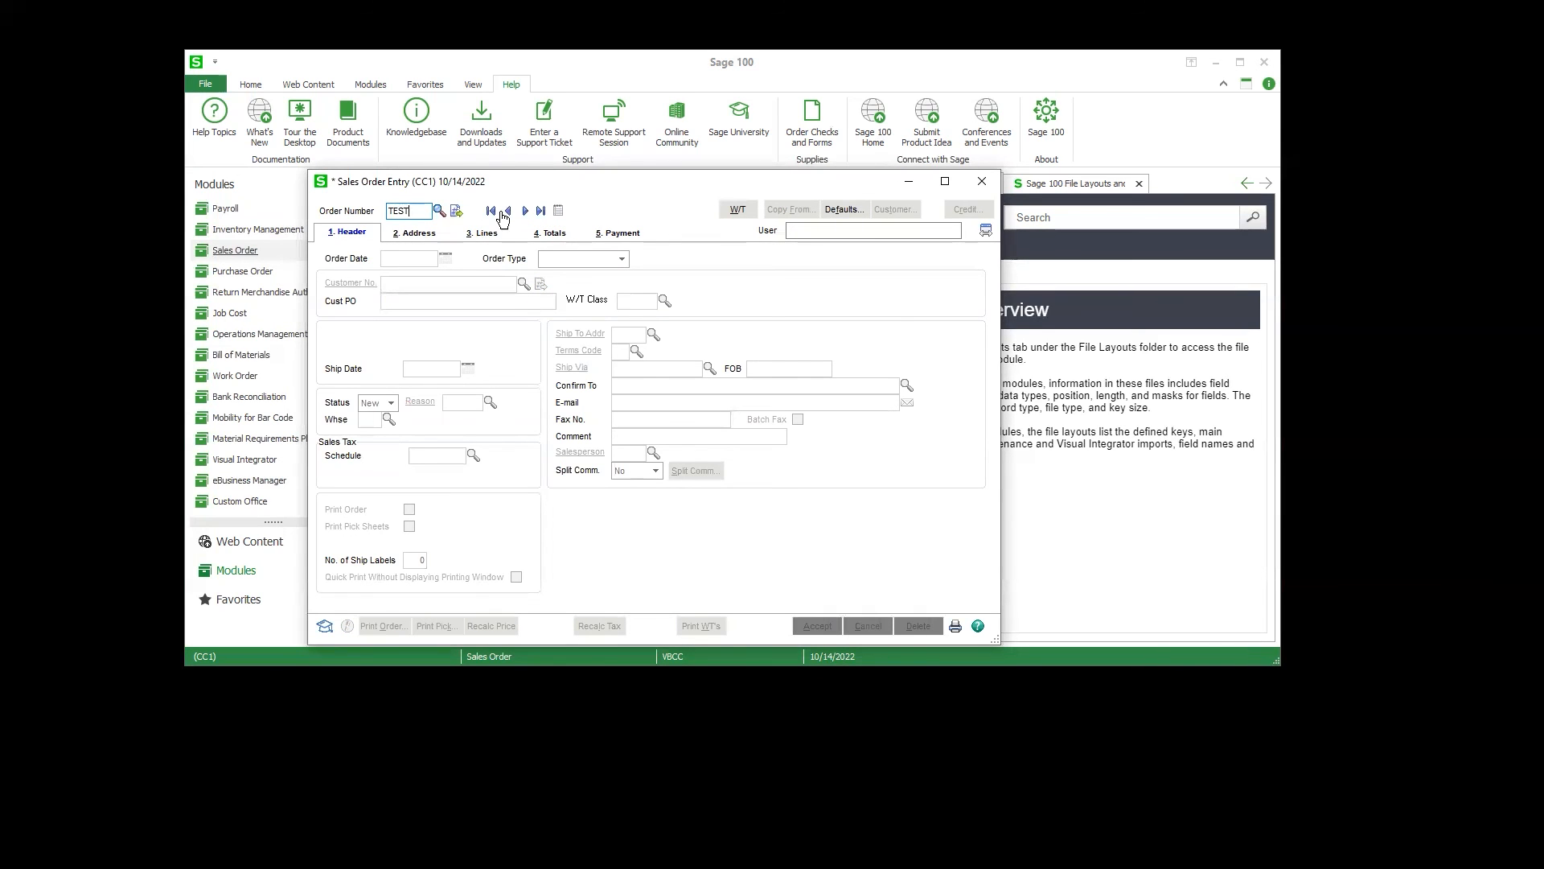
left_click(508, 211)
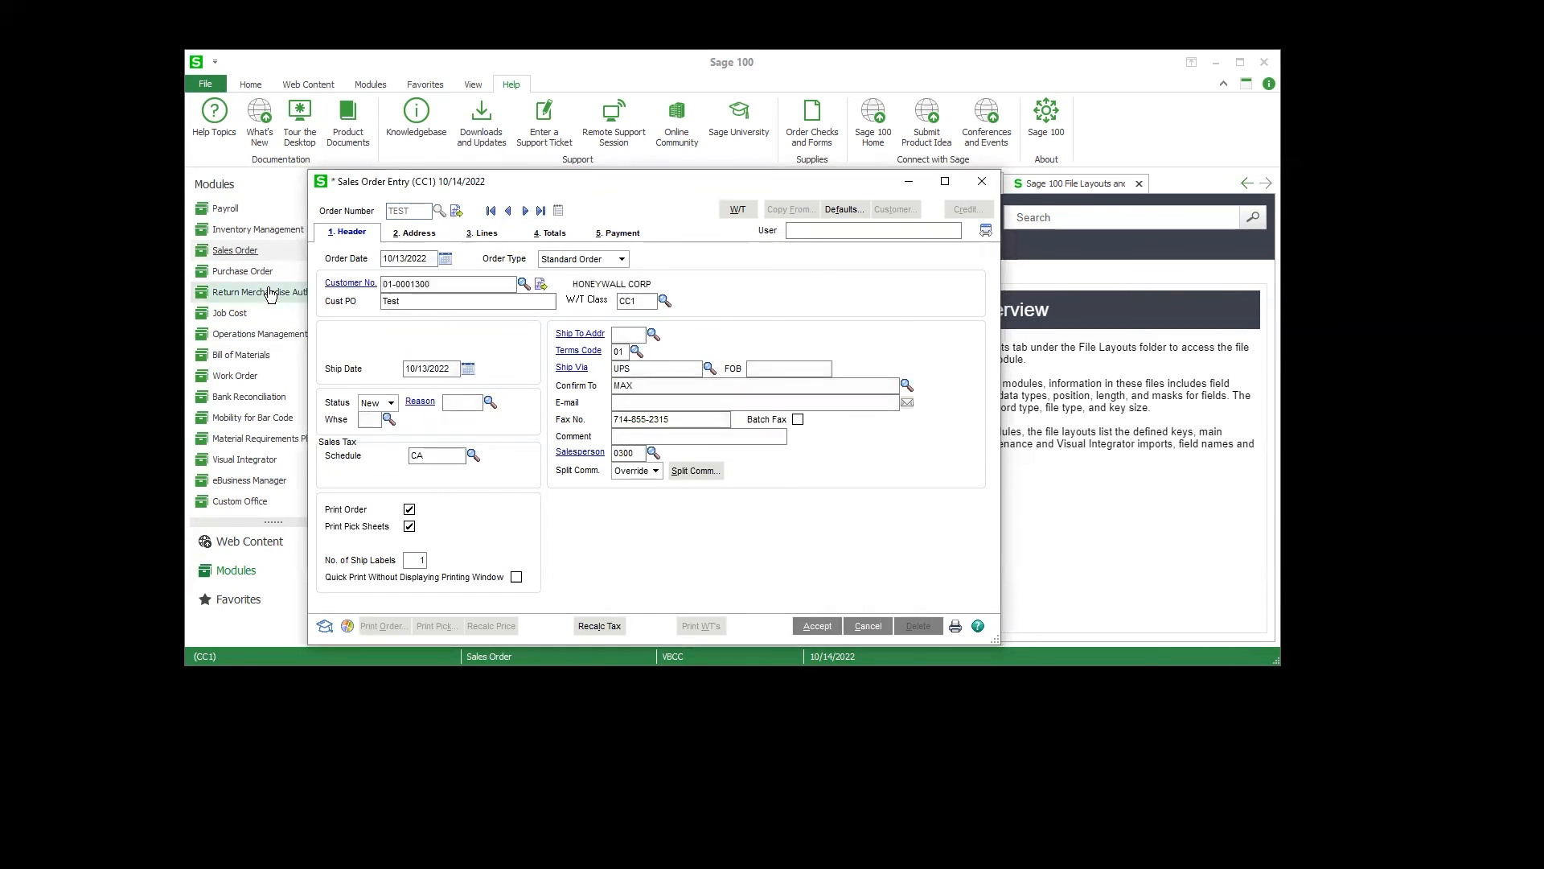
left_click(481, 232)
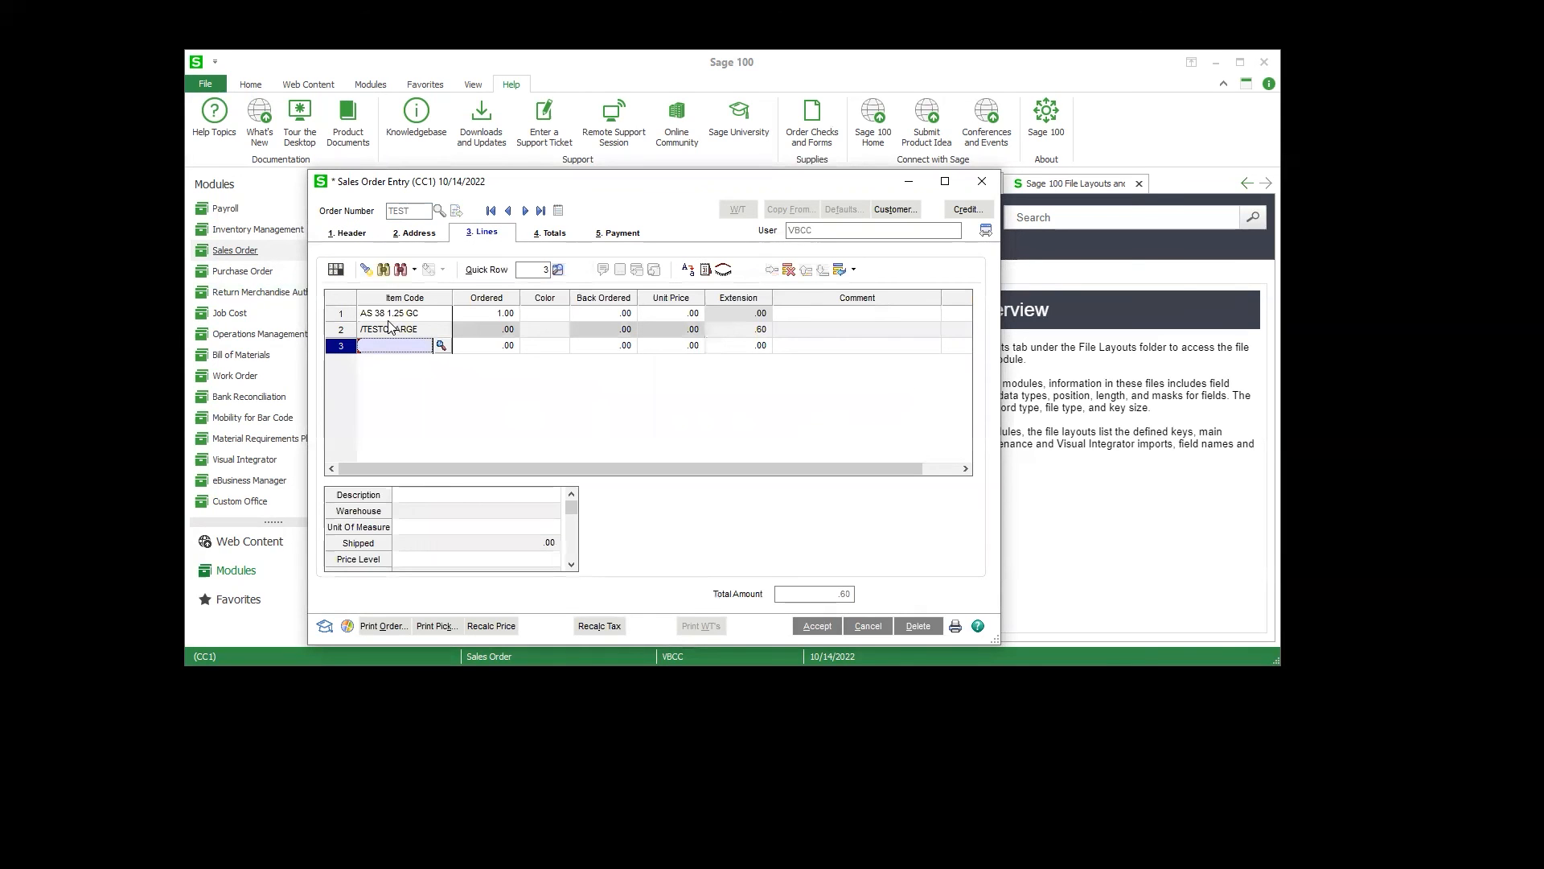
Step: Examine the item code, extension and comment fields of the /TESTCHARGE line on the TEST sales order
left_click(437, 331)
left_click(753, 330)
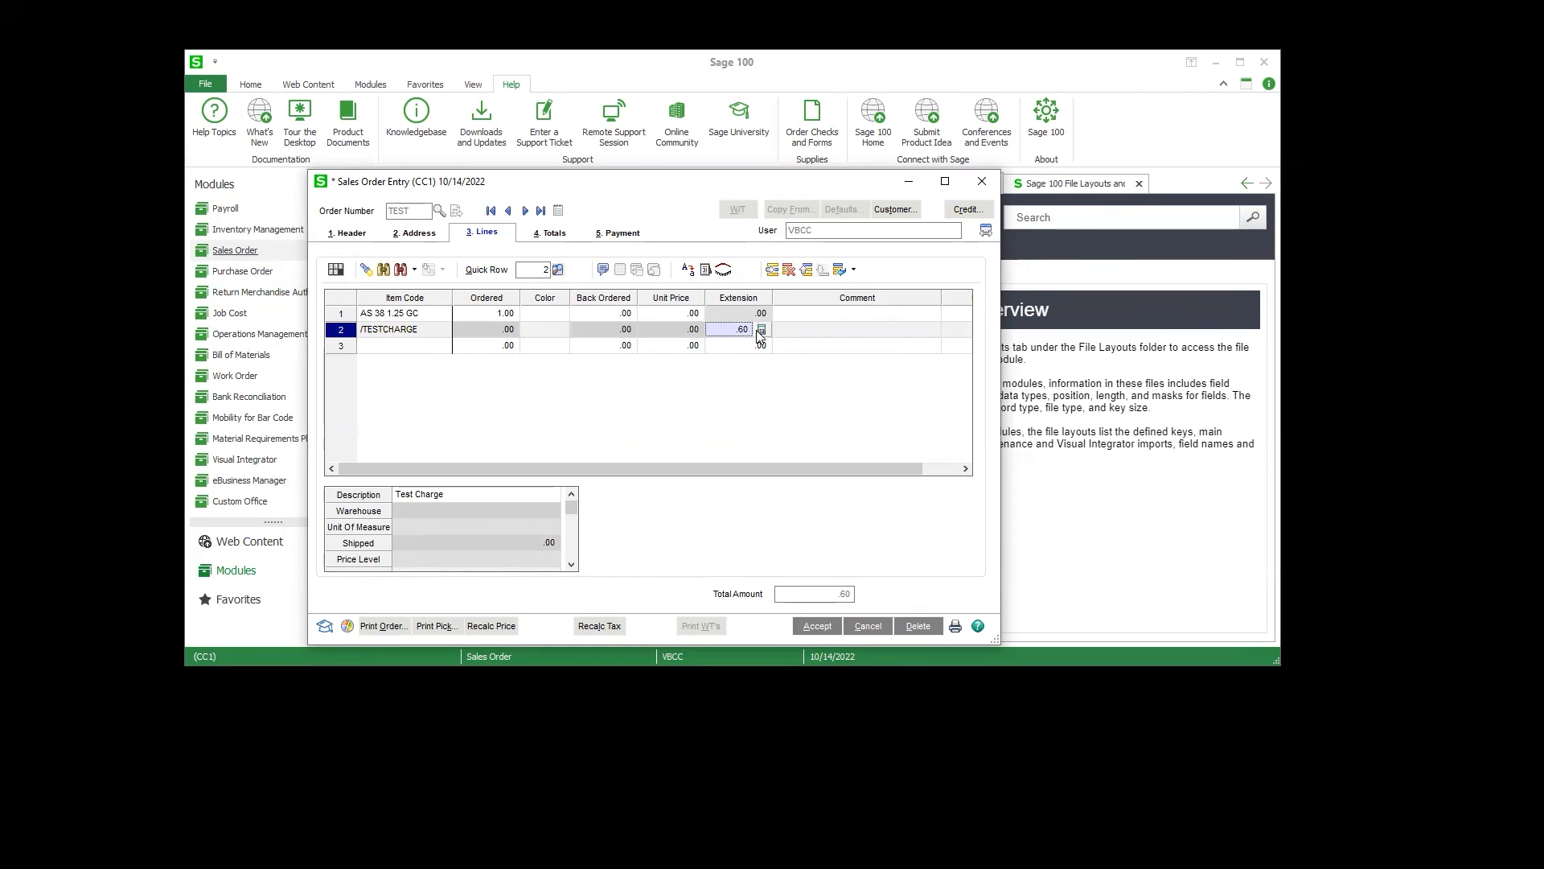
key("Left")
key("Left")
key("Right")
key("Right")
key("Left")
key("Left")
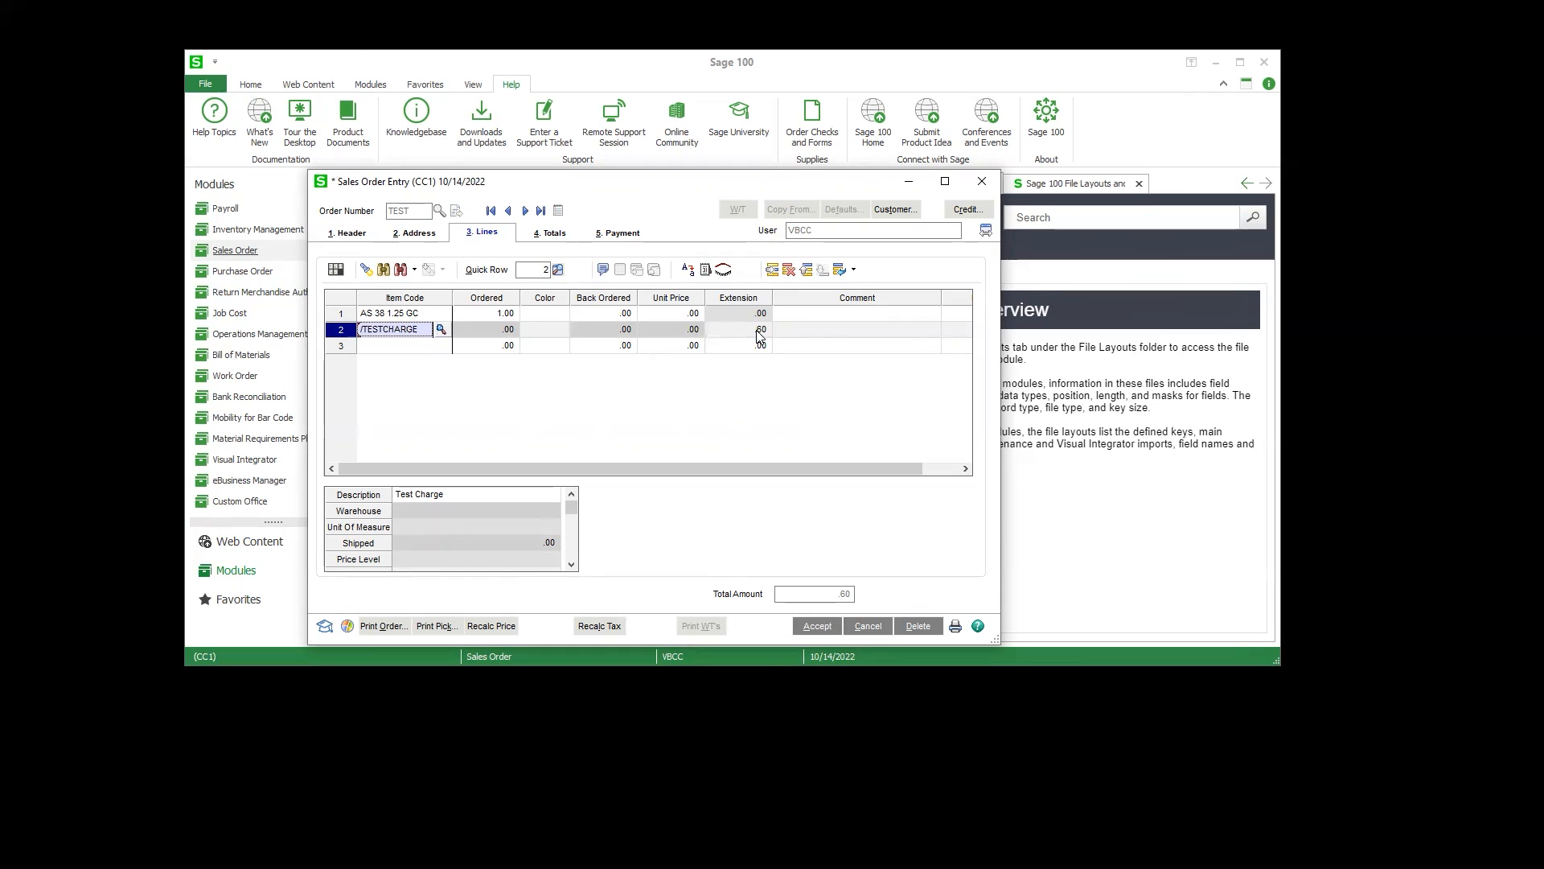
key("Right")
key("Right")
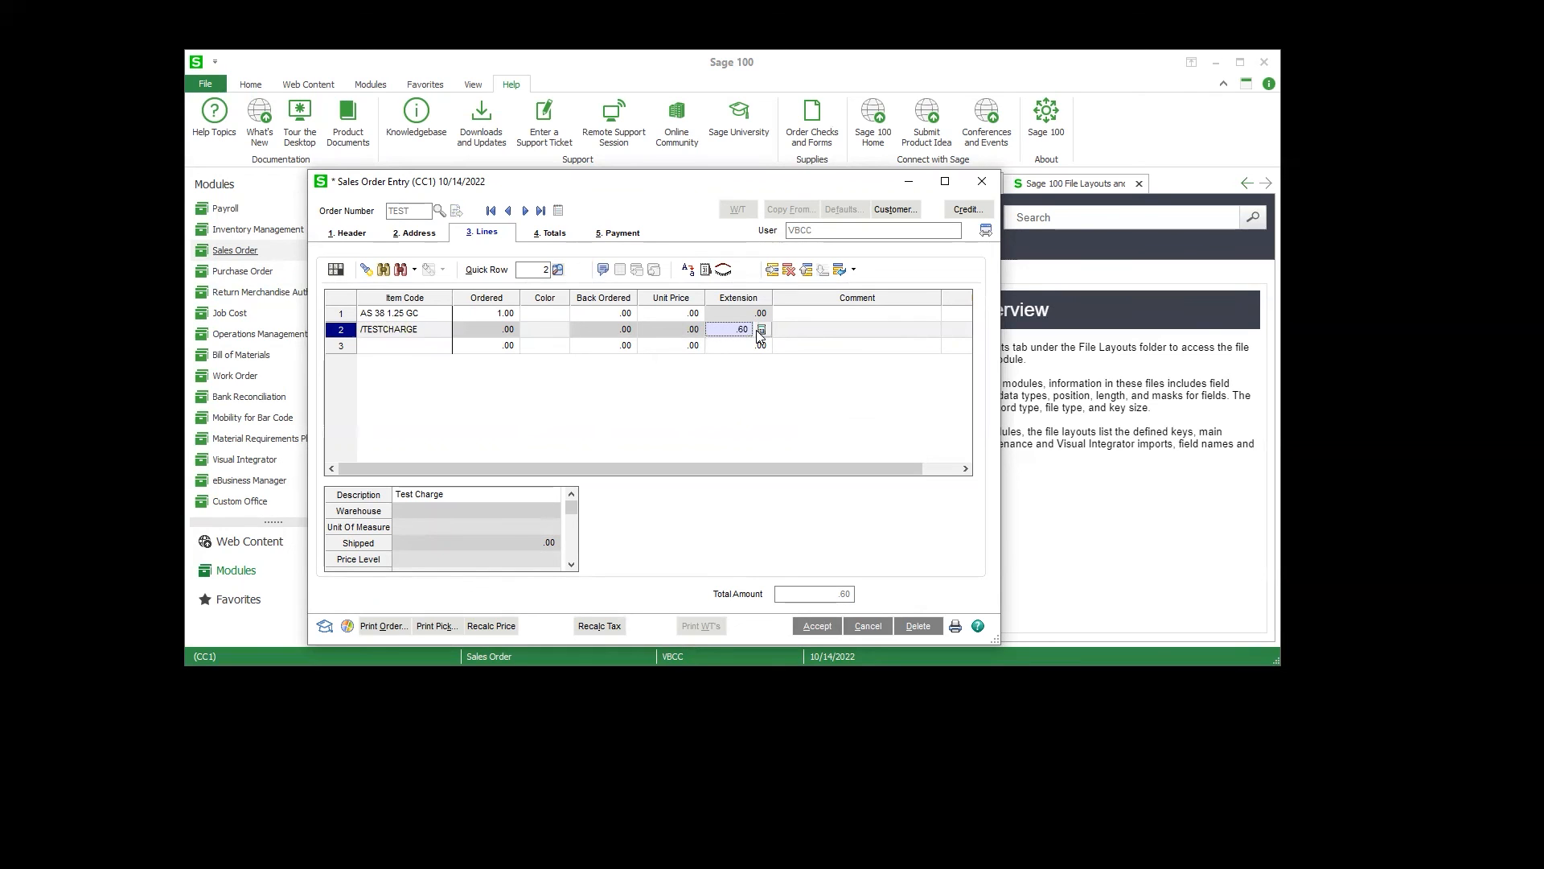
key("Left")
key("Left")
key("Right")
key("Right")
key("Right")
key("Right")
key("Left")
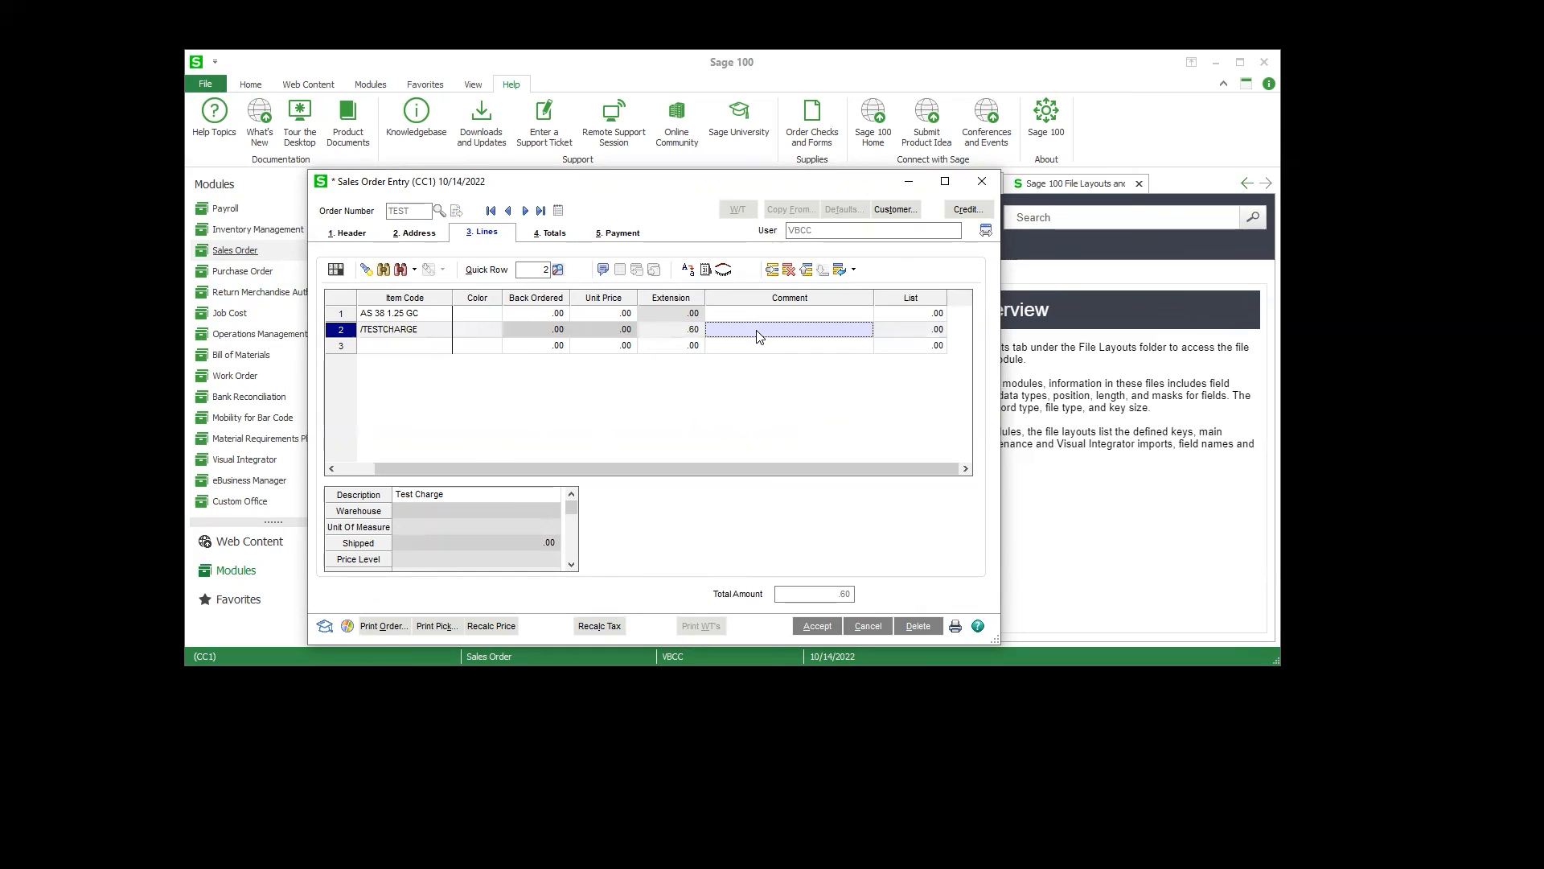
Step: Check the TEST order's bill-to and ship-to addresses and return to the /TESTCHARGE line's item code
left_click(426, 233)
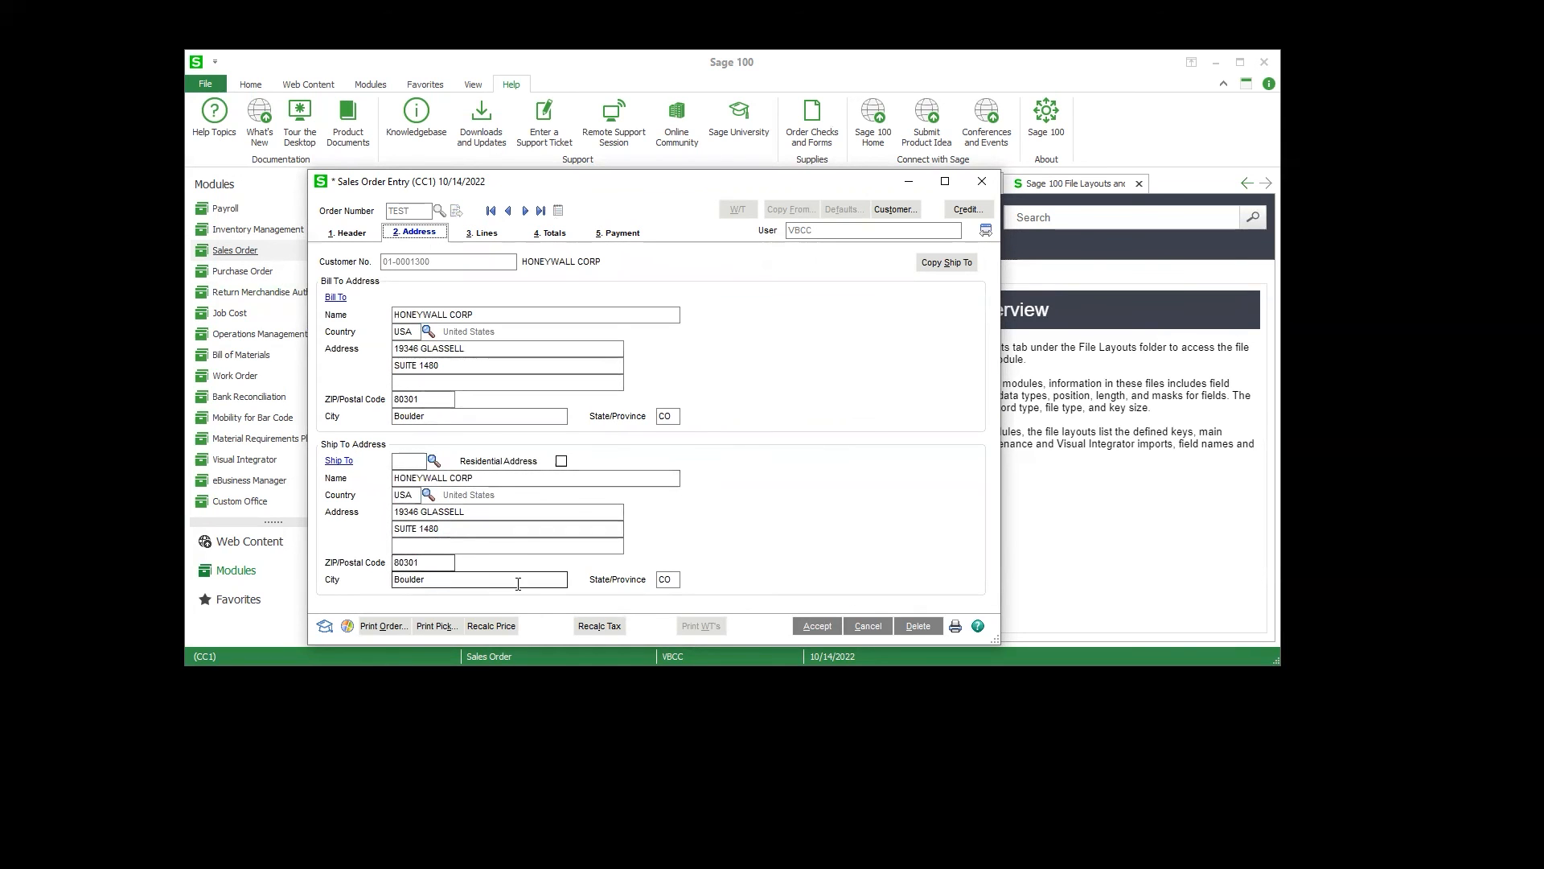
left_click(483, 232)
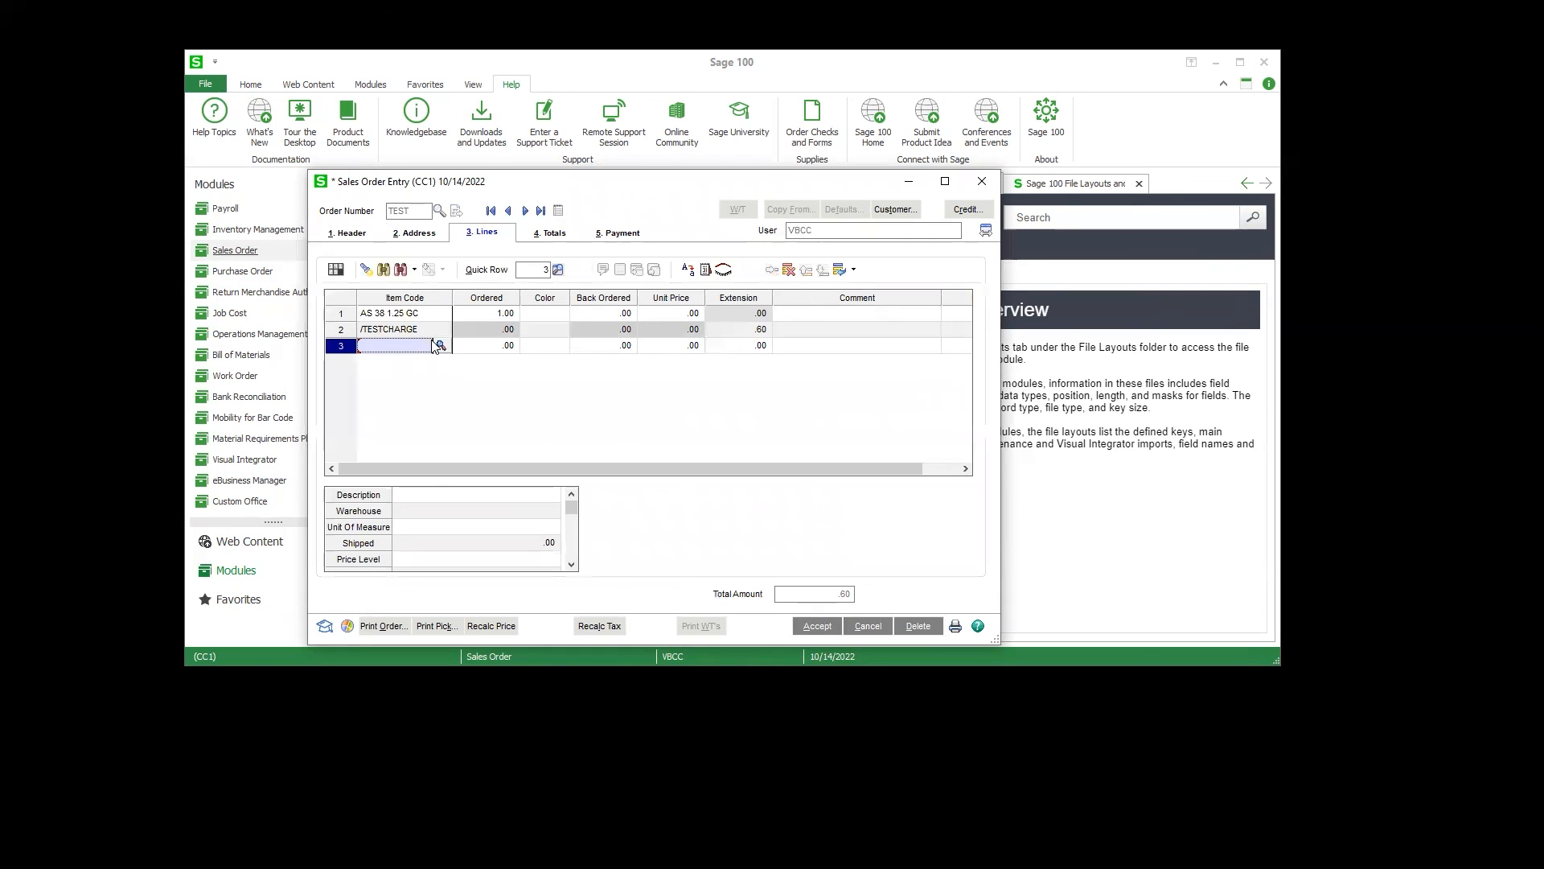
left_click(435, 332)
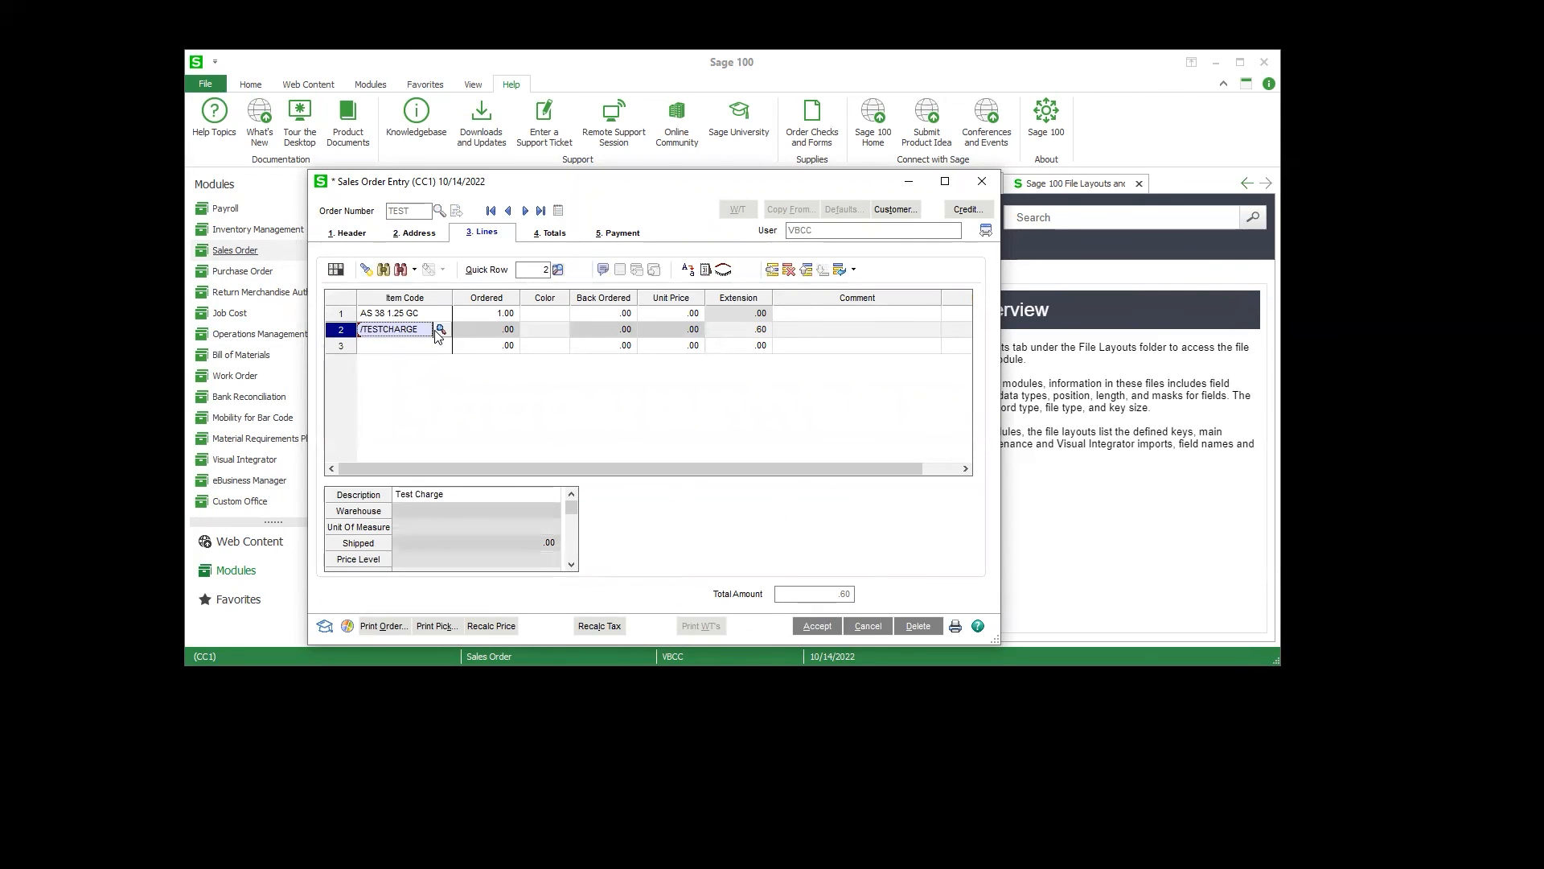